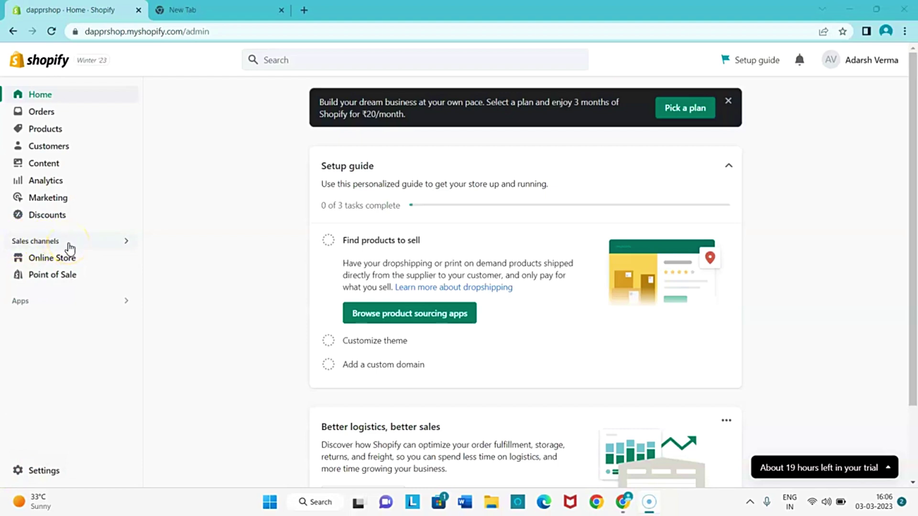
Go to Online Store's Themes page and launch the editor for the current Dawn theme.
left_click(52, 258)
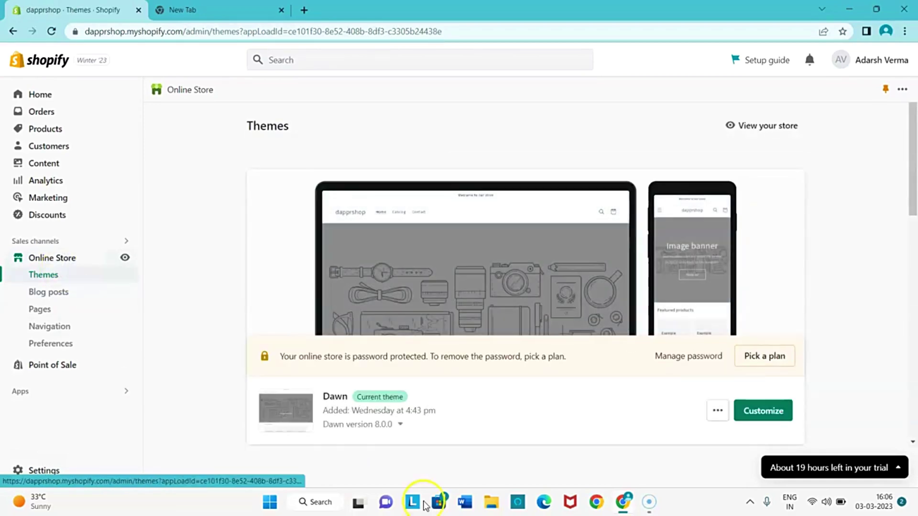
left_click(827, 505)
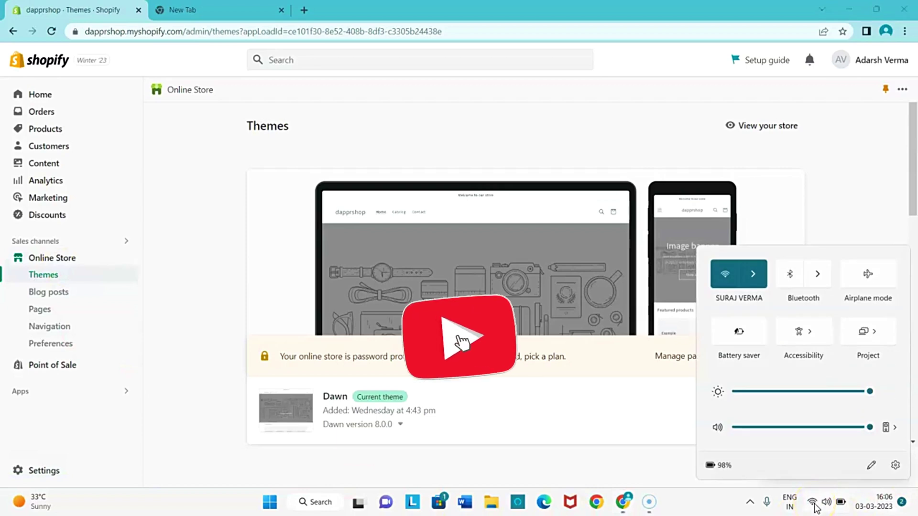
left_click(213, 368)
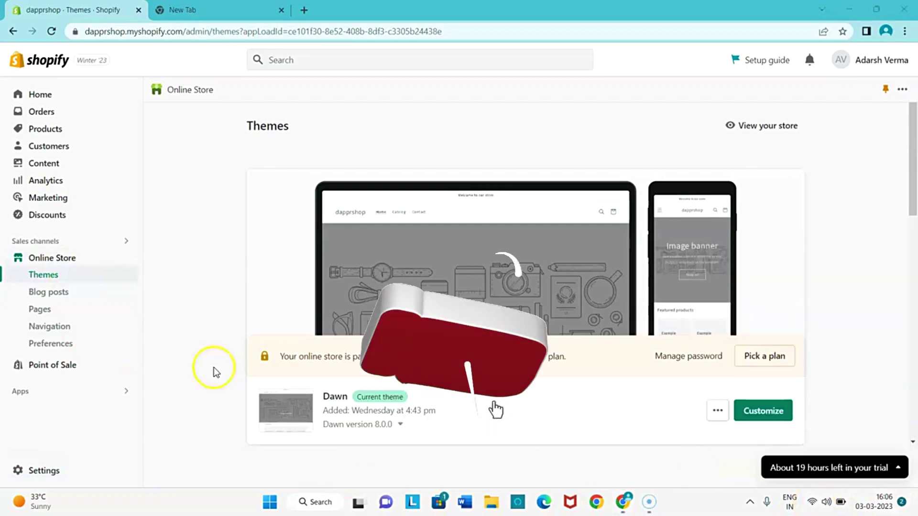
left_click(329, 397)
left_click_drag(325, 397, 341, 396)
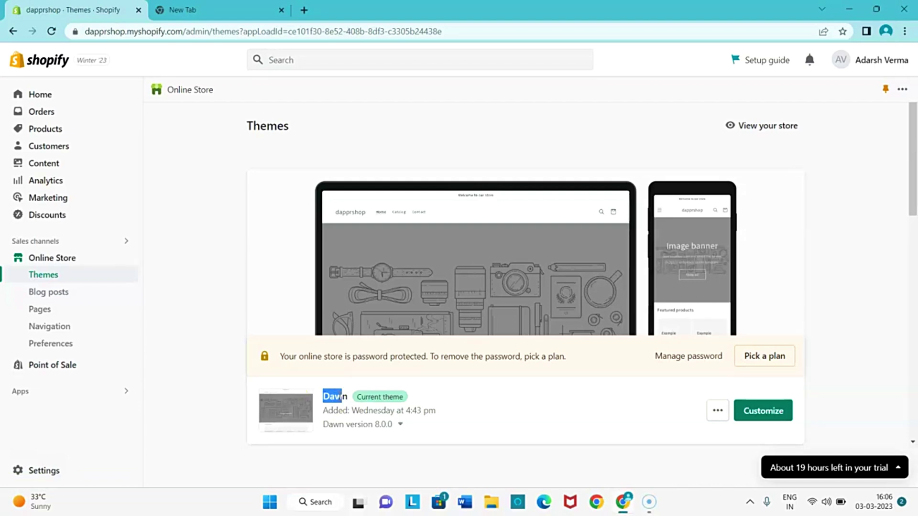
scroll(299, 392, "down", 1)
left_click(217, 370)
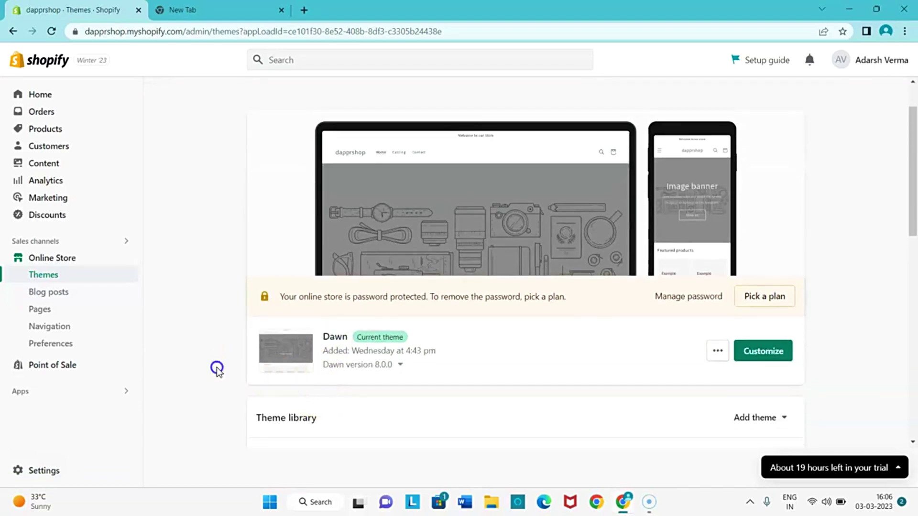
scroll(287, 369, "down", 6)
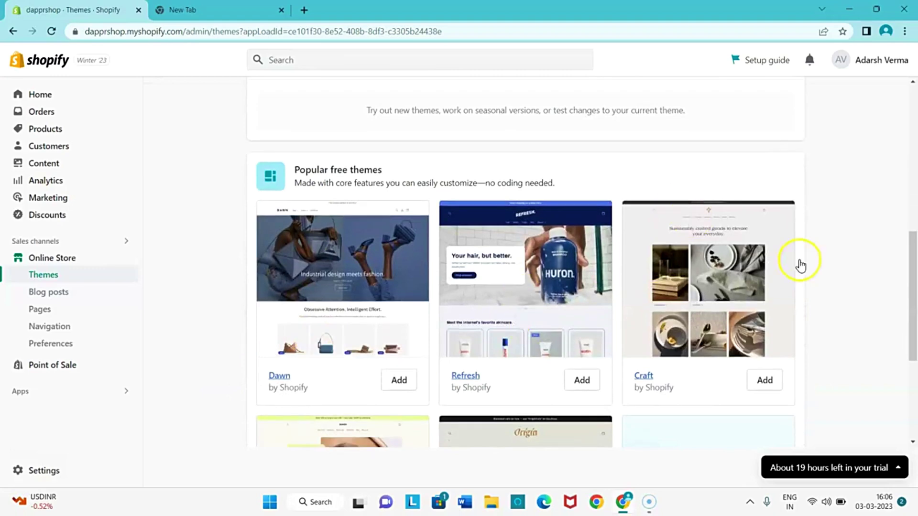
scroll(589, 294, "up", 5)
scroll(526, 334, "up", 3)
scroll(371, 389, "down", 4)
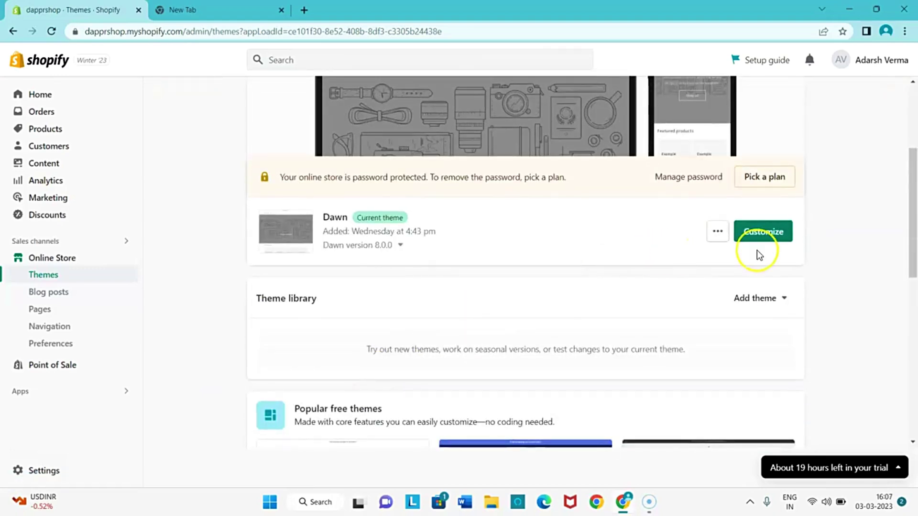
left_click(779, 231)
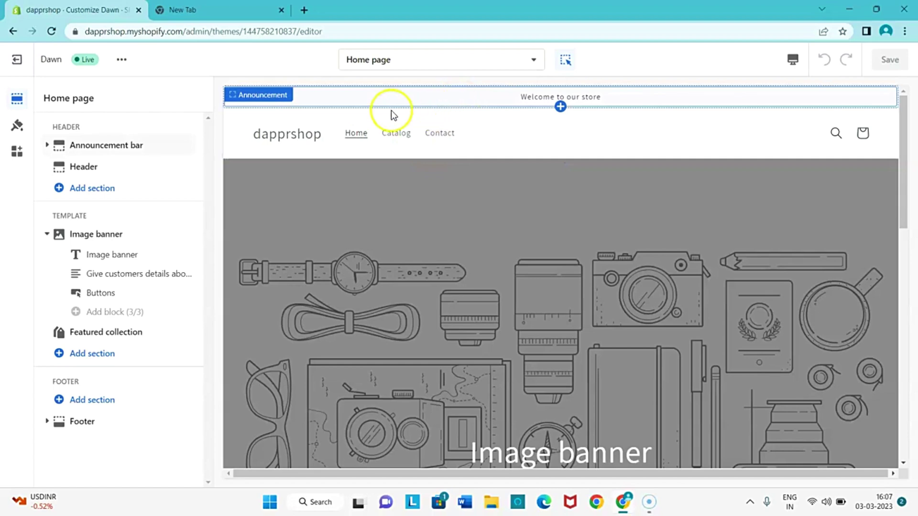
Select the announcement bar in the home page preview to show its text, alignment and colour scheme settings.
left_click(432, 90)
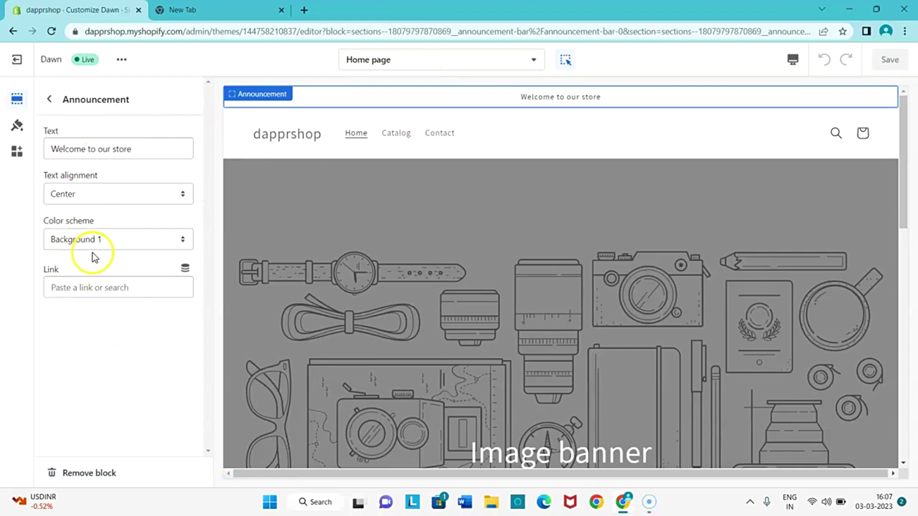
left_click_drag(38, 223, 98, 220)
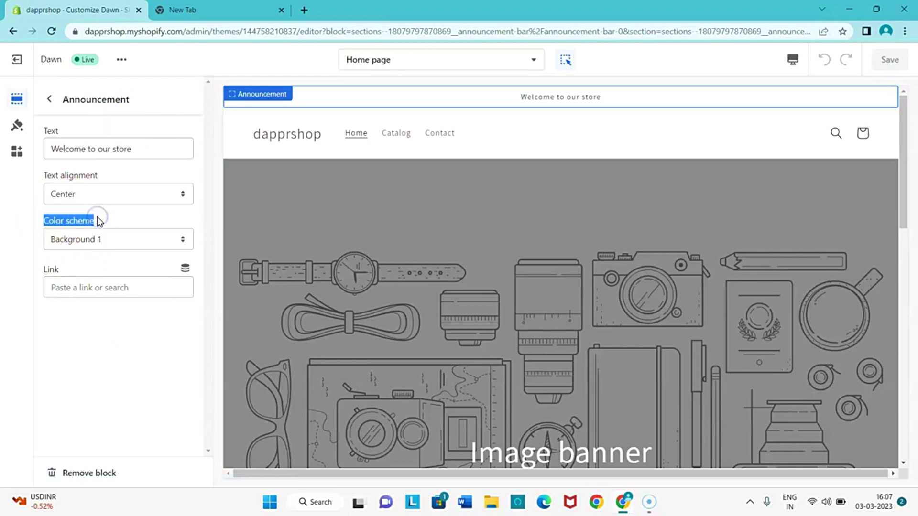
Look through the theme-wide colour settings.
left_click(22, 126)
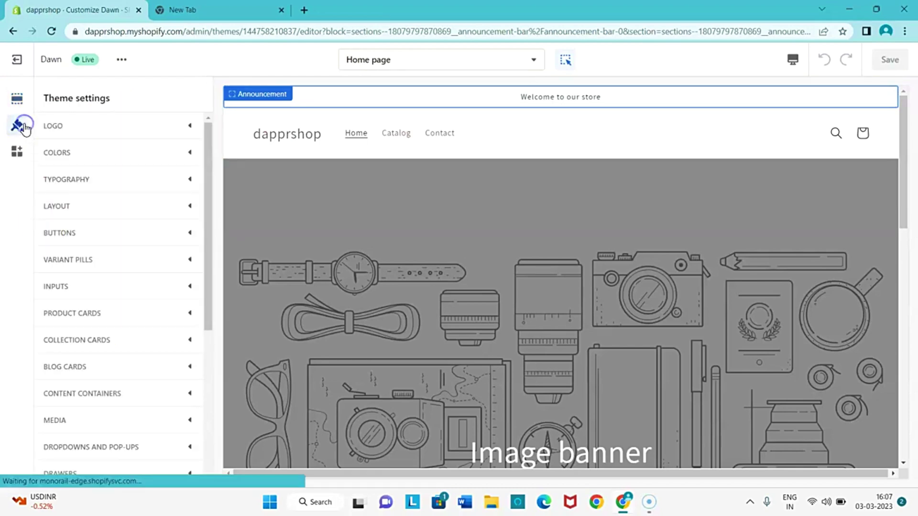
left_click(55, 152)
scroll(72, 208, "down", 4)
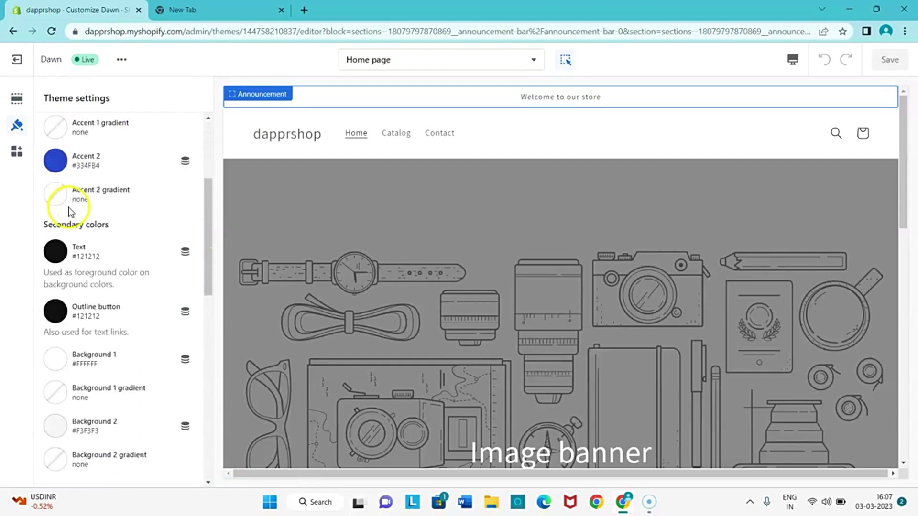
scroll(71, 212, "down", 1)
scroll(68, 217, "up", 5)
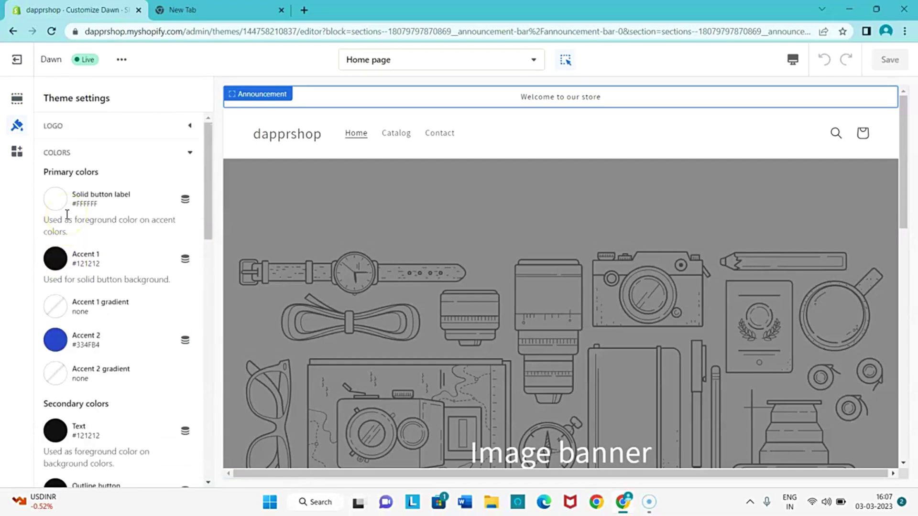
Change the announcement bar's colour scheme to Inverse and save the theme.
left_click(309, 100)
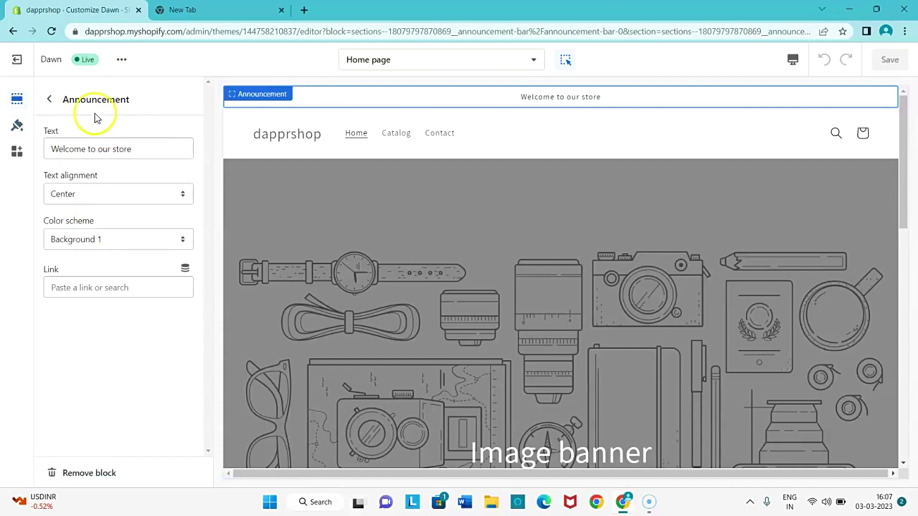
left_click(59, 238)
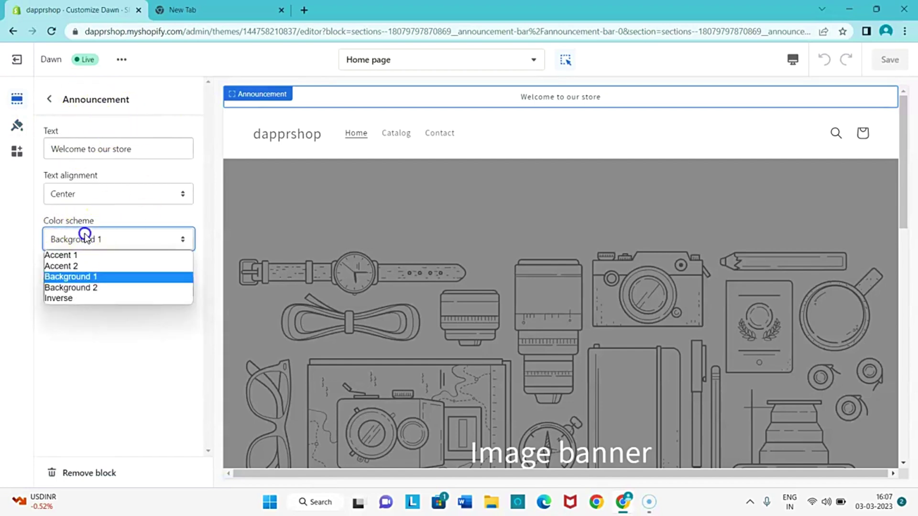
left_click(88, 288)
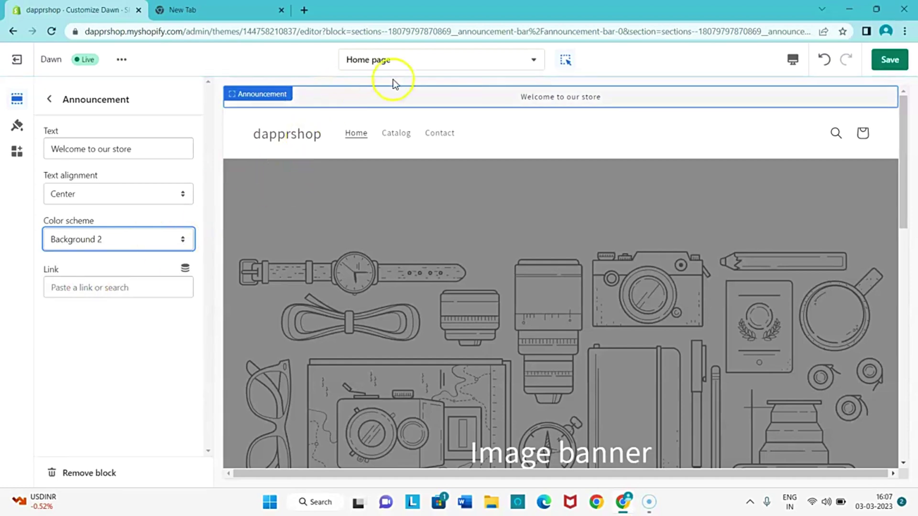
left_click(92, 242)
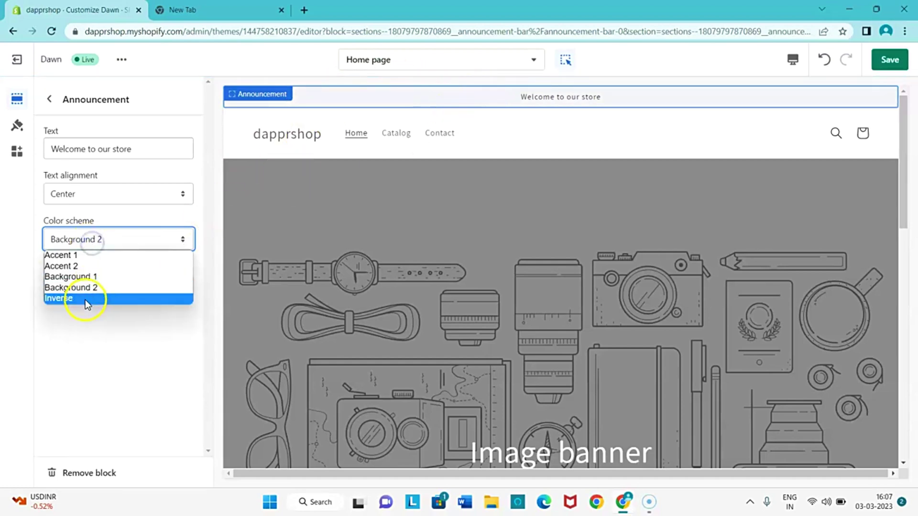
left_click(86, 298)
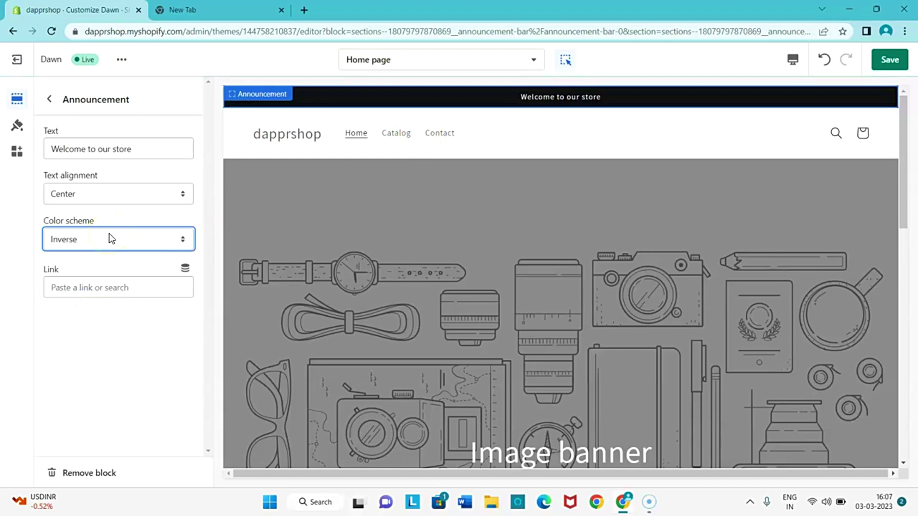
left_click(893, 60)
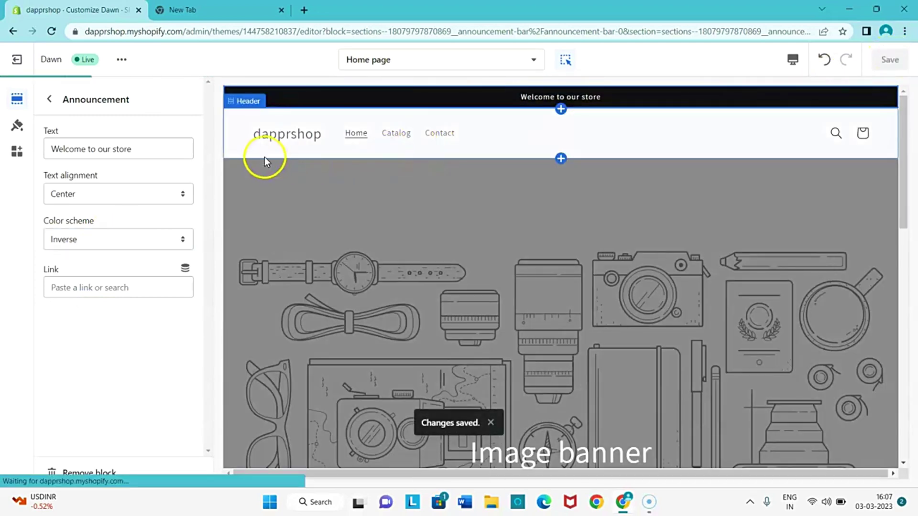
Open the Header section and follow its LOGO link to the Logo options in theme settings.
left_click(244, 136)
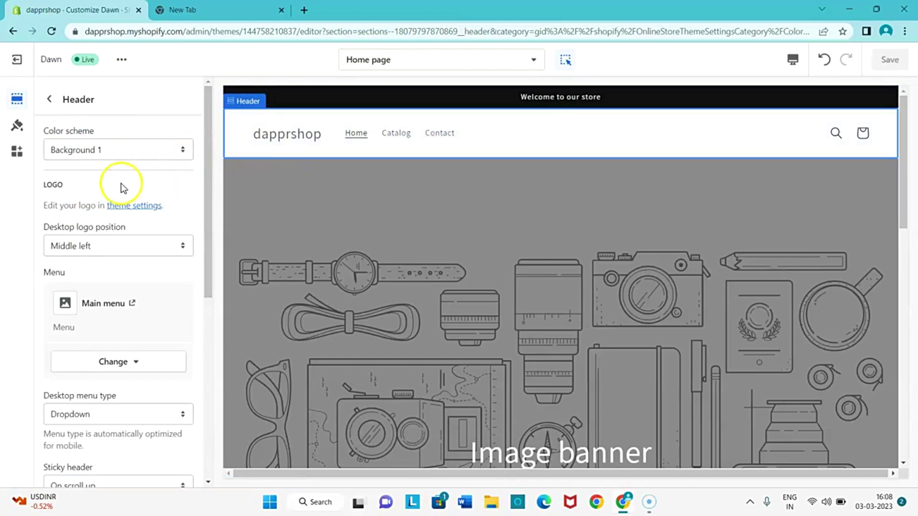
left_click_drag(45, 184, 127, 205)
left_click(47, 205)
left_click(127, 206)
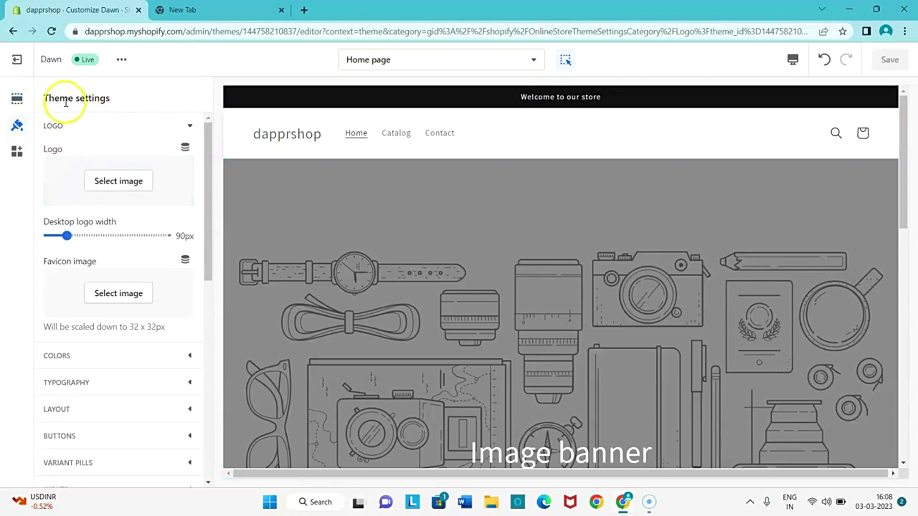
left_click(21, 128)
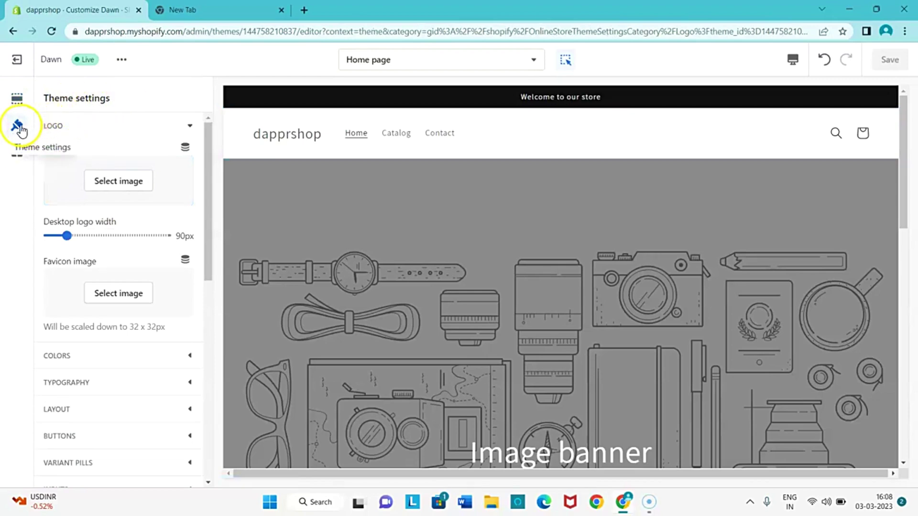
Upload dappr (1) from Downloads as the store logo image.
left_click(108, 181)
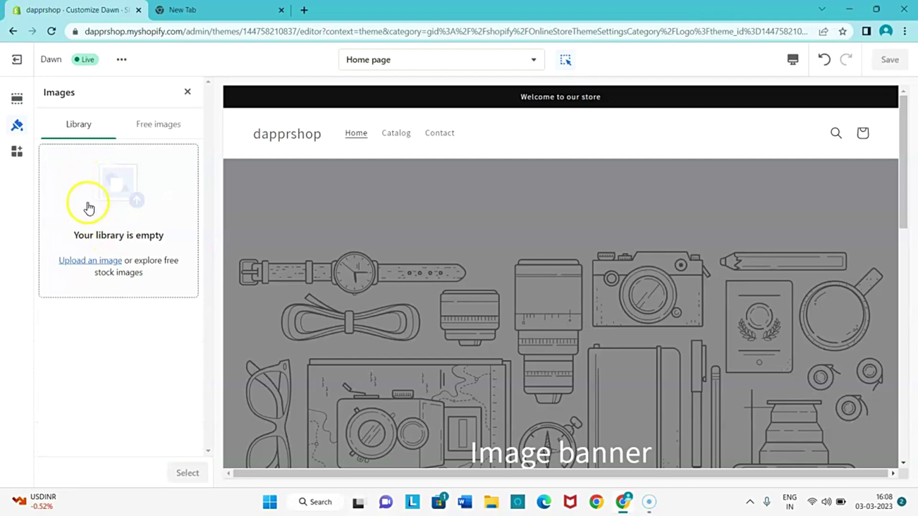
left_click(82, 261)
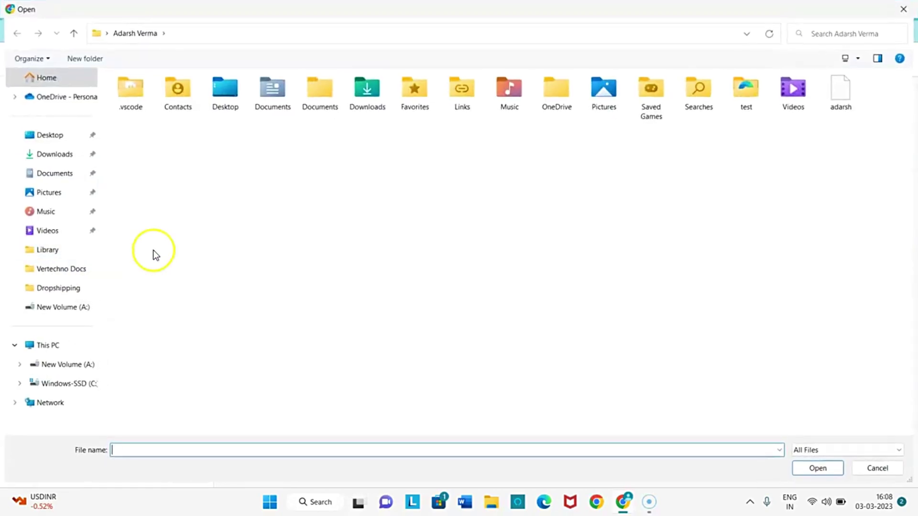
left_click(66, 153)
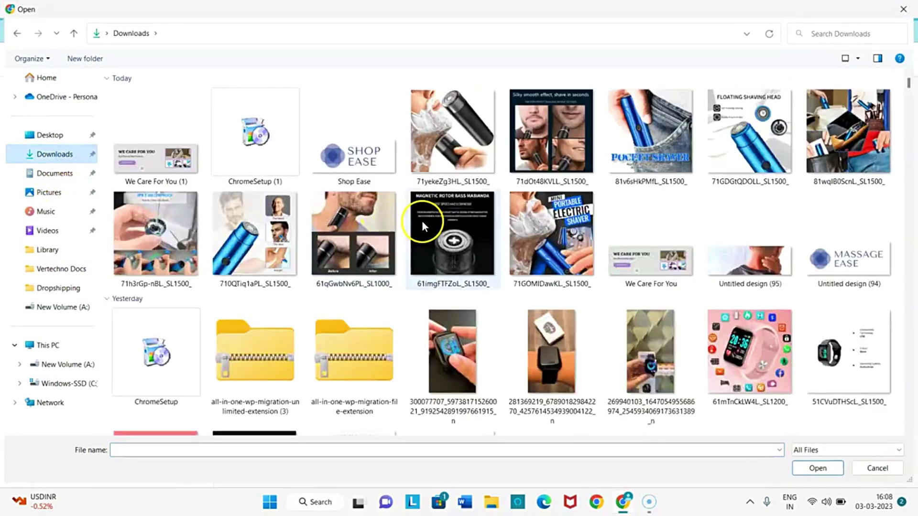
scroll(423, 222, "down", 5)
scroll(426, 229, "down", 5)
scroll(523, 271, "down", 5)
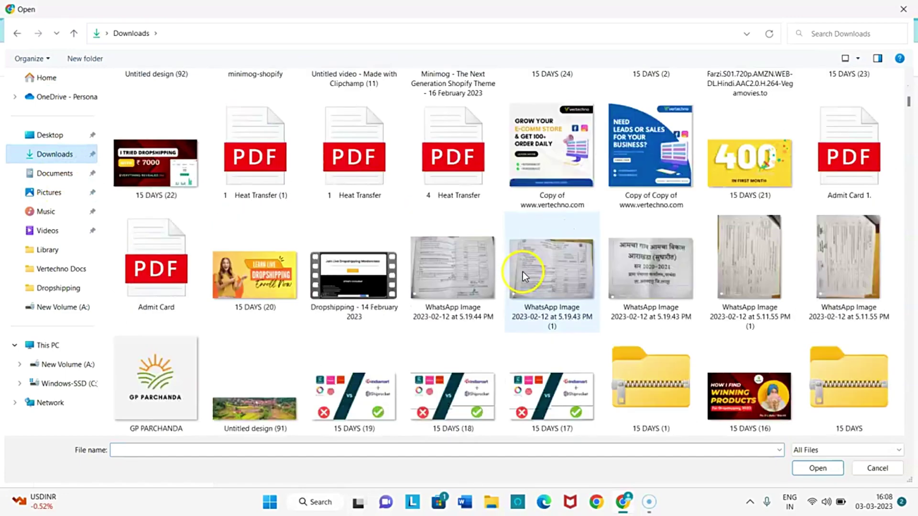
scroll(521, 275, "down", 10)
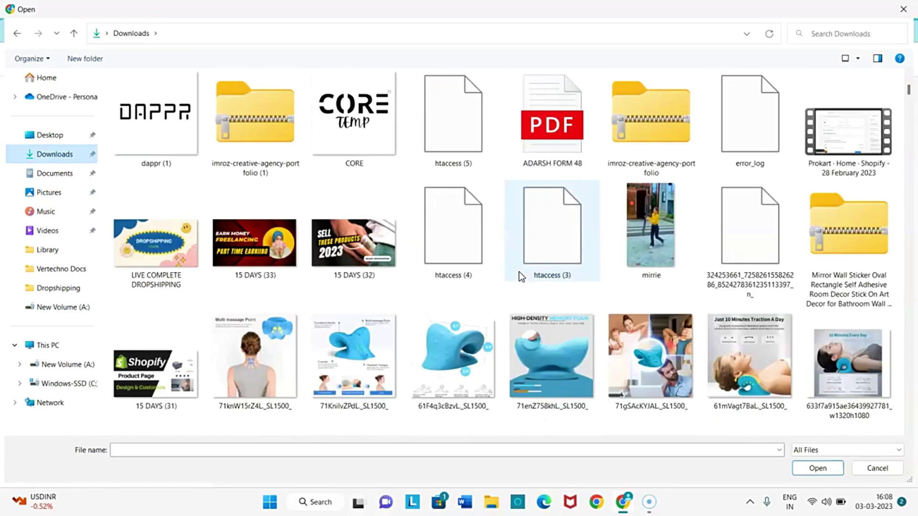
scroll(519, 271, "up", 5)
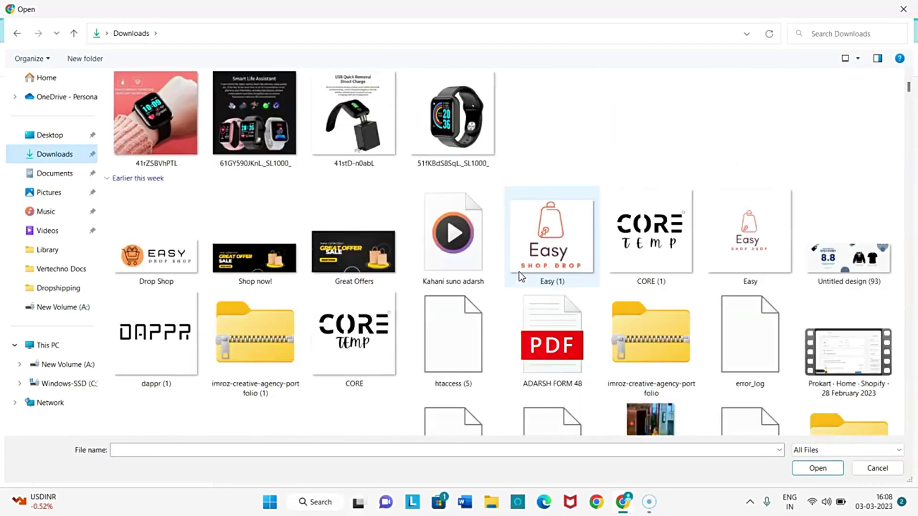
double_click(144, 351)
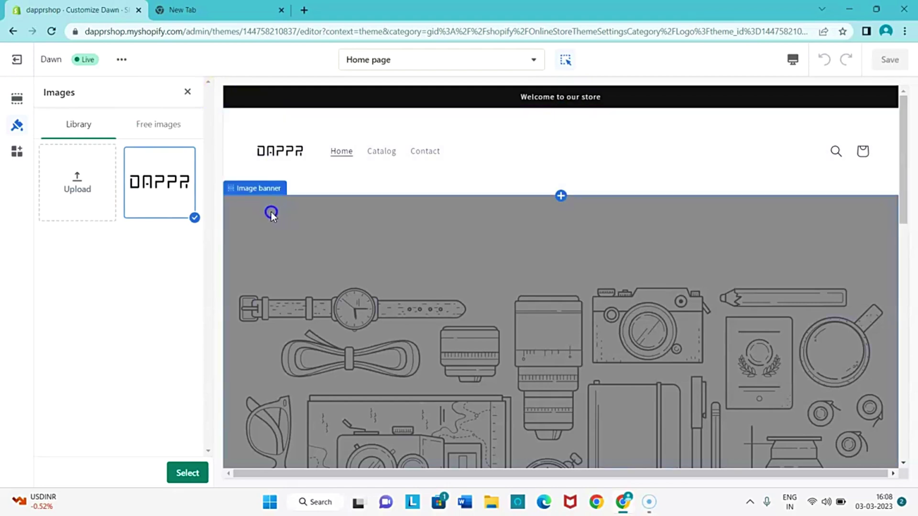
Search Google for 'crop image' and open Img2Go's Online Image Cropping Tool.
left_click(215, 9)
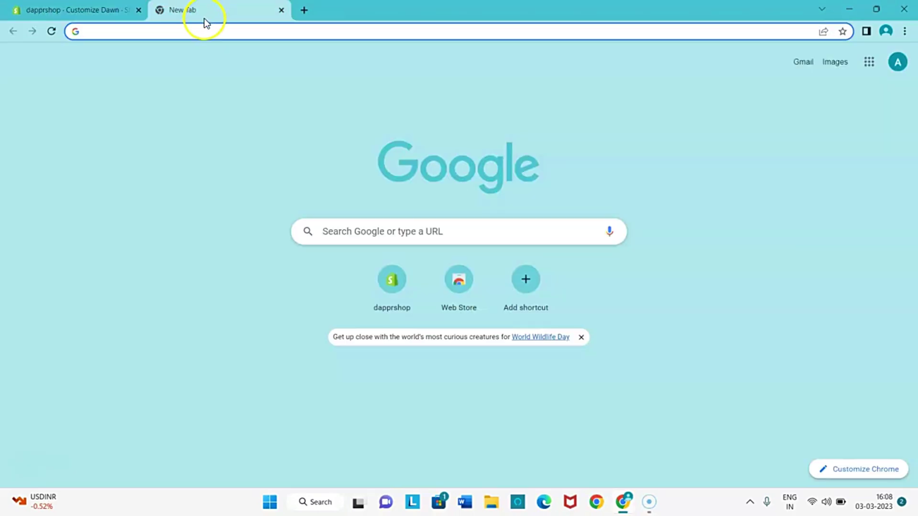
type("google")
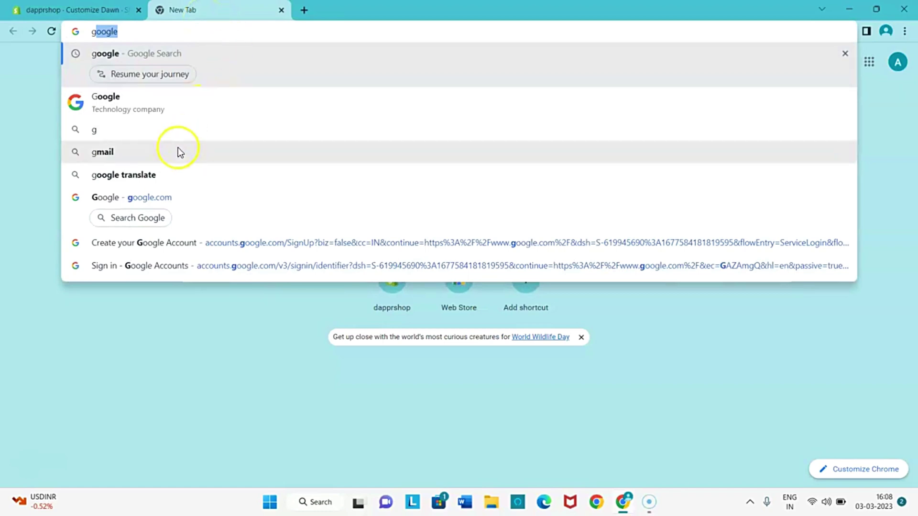
left_click(160, 199)
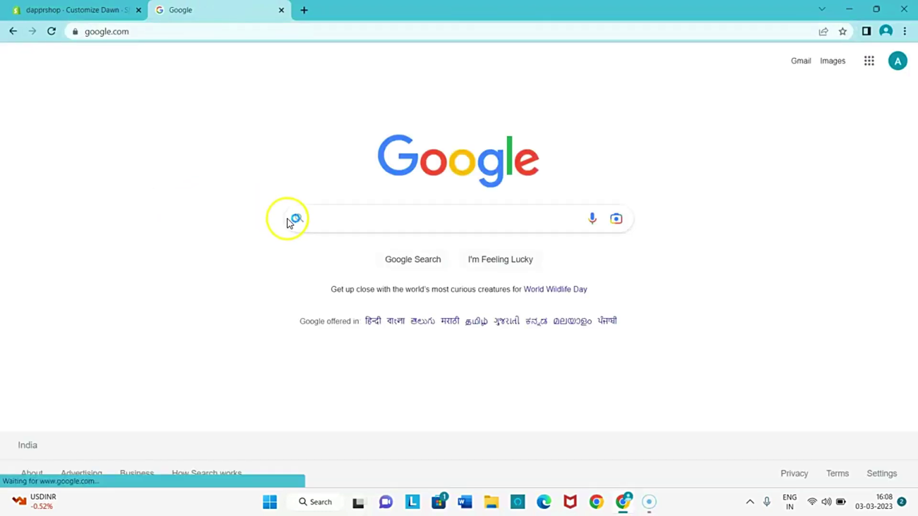
type("drop image")
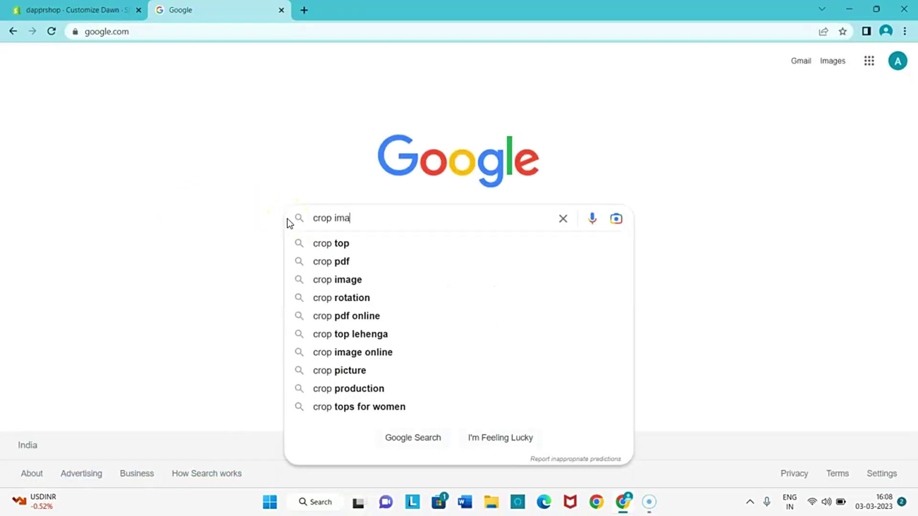
key("Return")
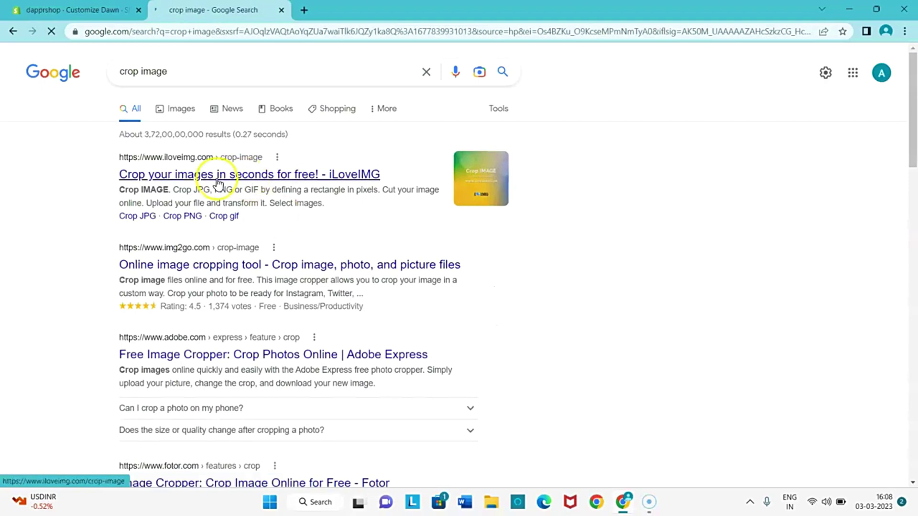
left_click(204, 266)
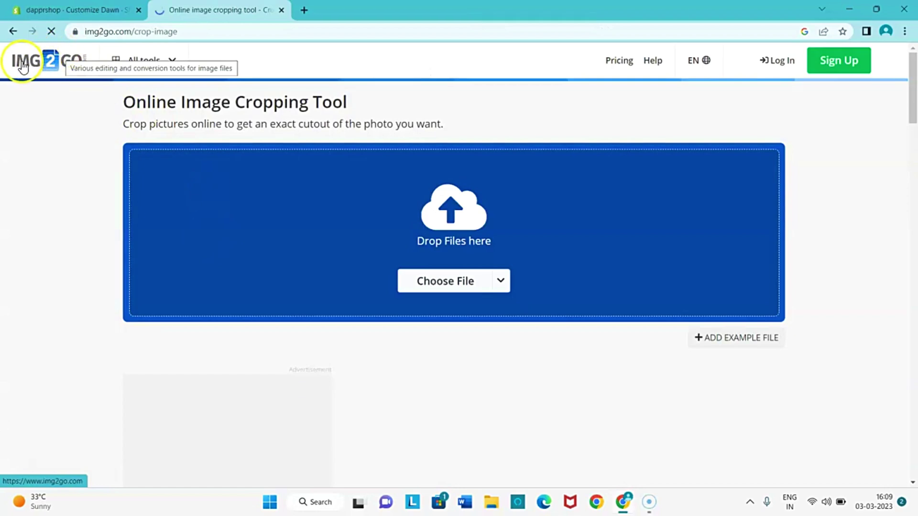
Upload the dappr (1) logo image into Img2Go's cropper.
left_click(431, 288)
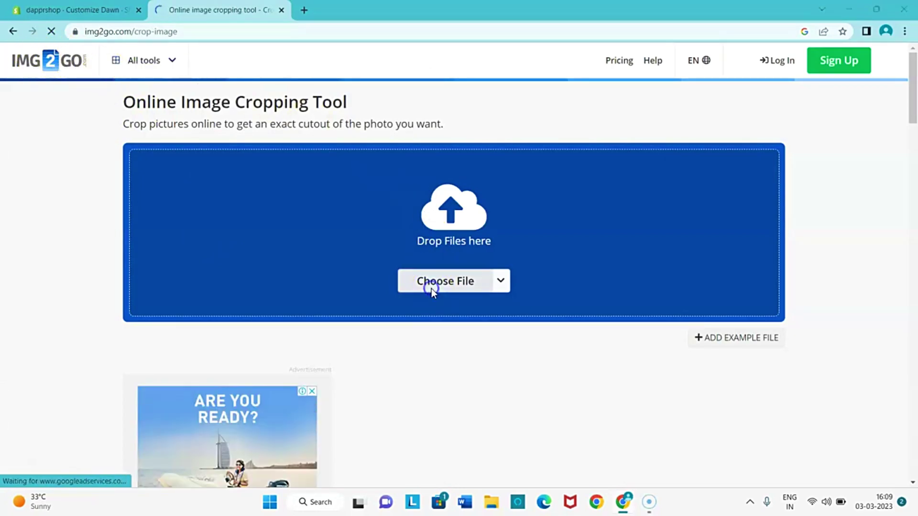
scroll(364, 245, "down", 5)
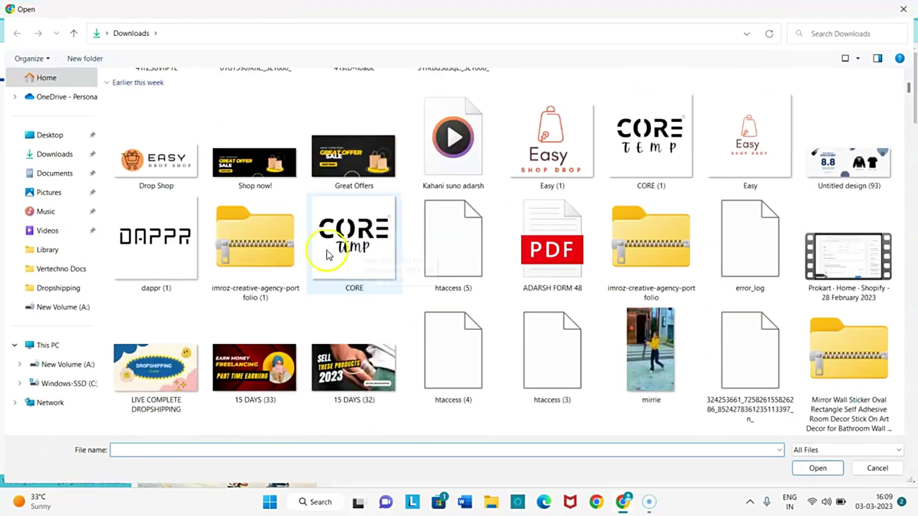
double_click(168, 246)
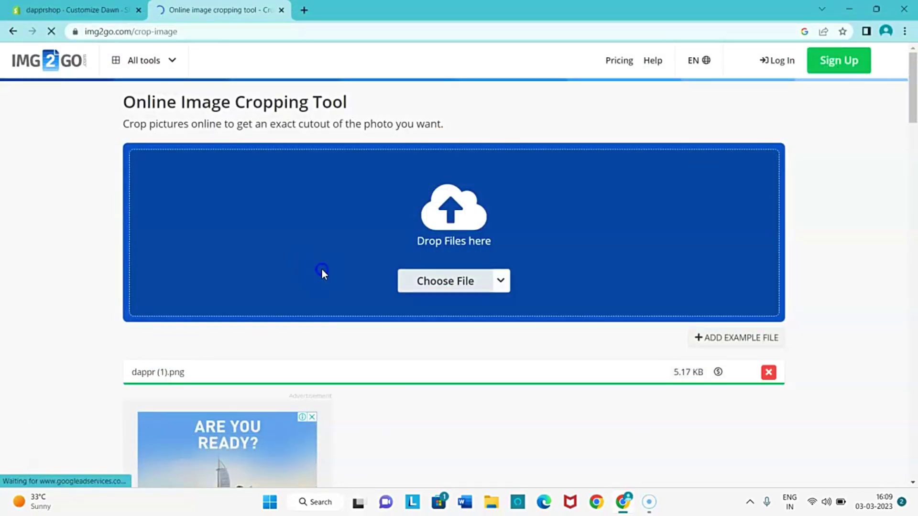
scroll(353, 304, "down", 3)
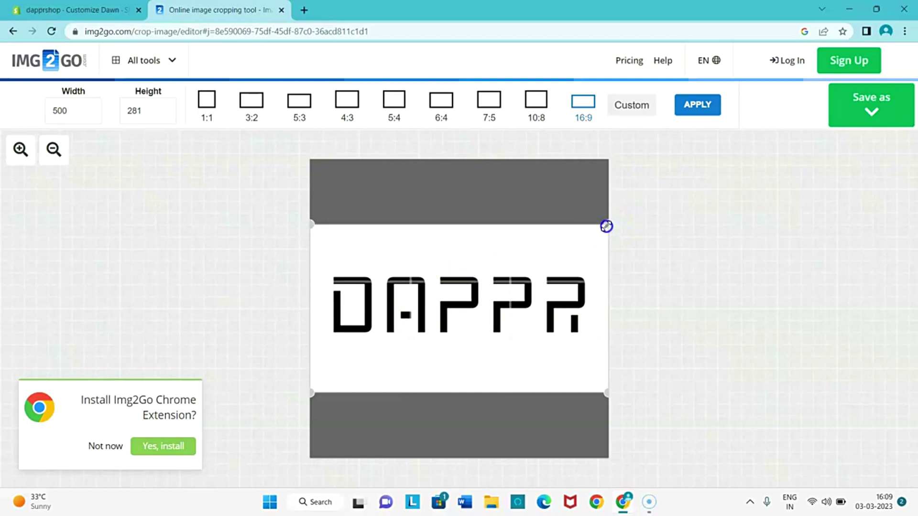
Adjust the crop area to a 433 × 127 strip tight around the DAPPR lettering.
left_click_drag(607, 226, 602, 230)
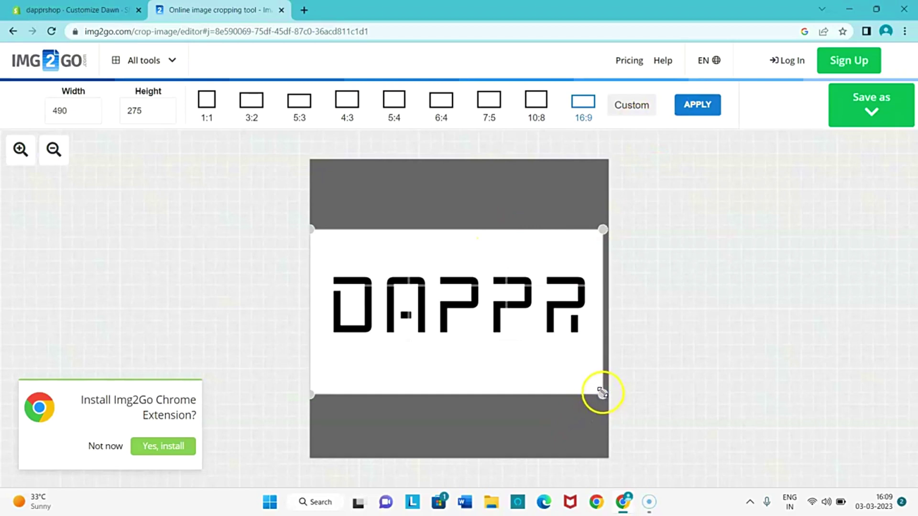
left_click_drag(603, 392, 582, 363)
left_click_drag(535, 342, 558, 339)
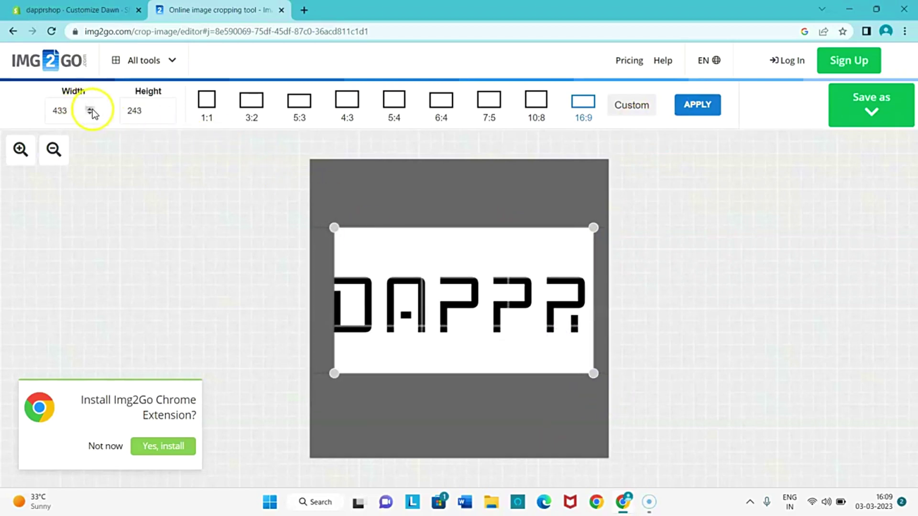
left_click_drag(416, 242, 412, 242)
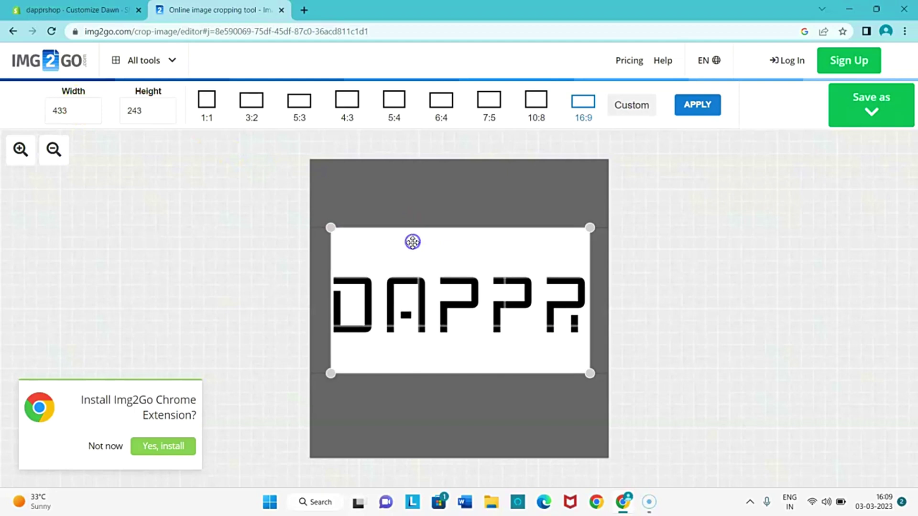
left_click_drag(449, 314, 448, 312)
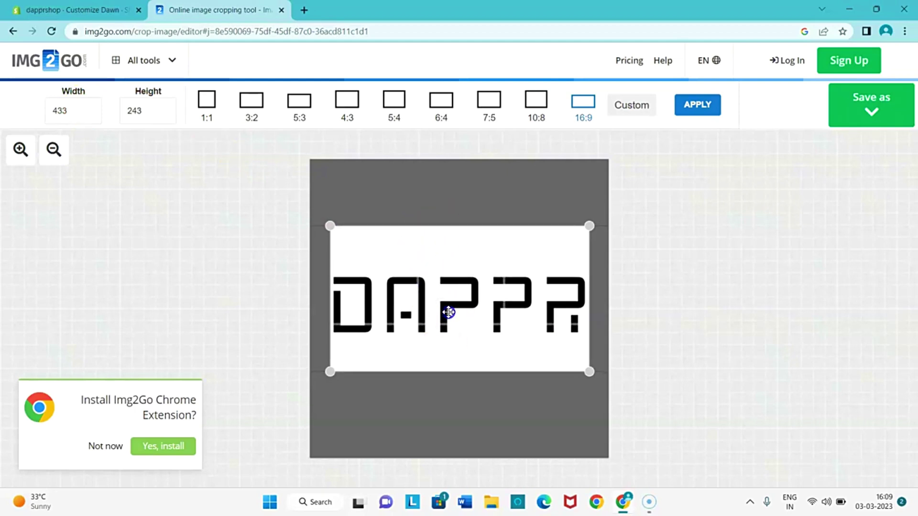
left_click(165, 115)
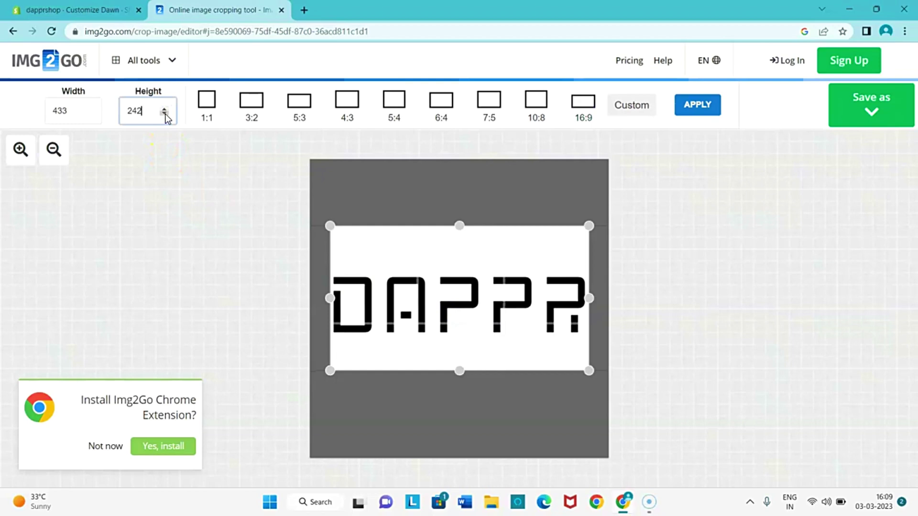
left_click_drag(460, 227, 461, 264)
left_click_drag(459, 370, 464, 339)
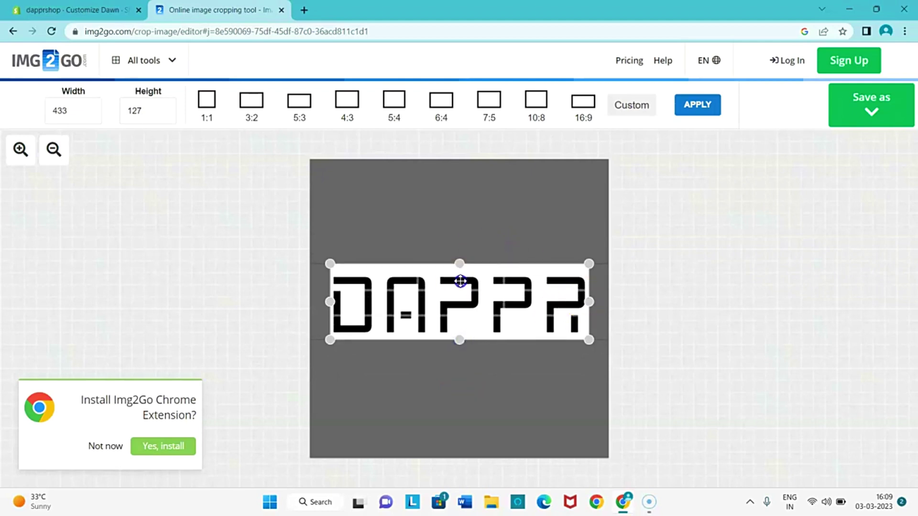
Save the crop as PNG, download dappr (1) (1).png, and return to the Shopify editor.
left_click(865, 103)
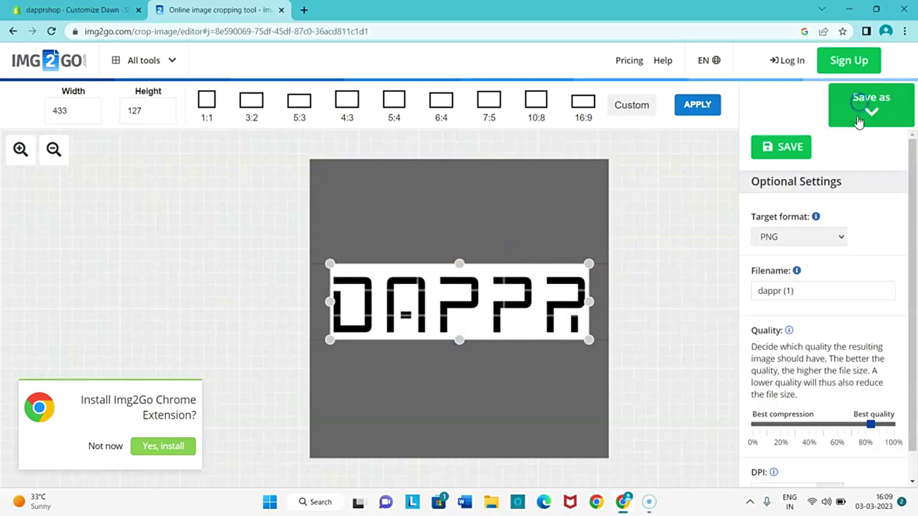
scroll(780, 241, "down", 1)
scroll(791, 231, "up", 1)
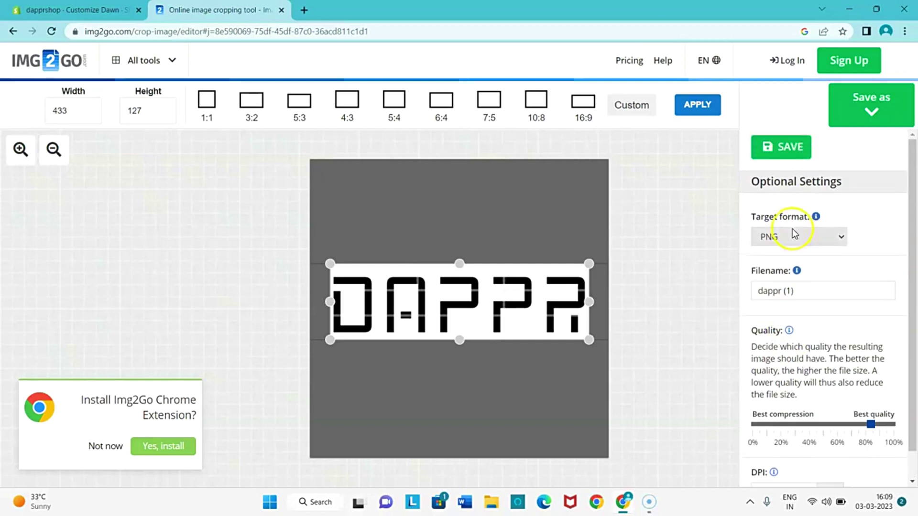
left_click(791, 143)
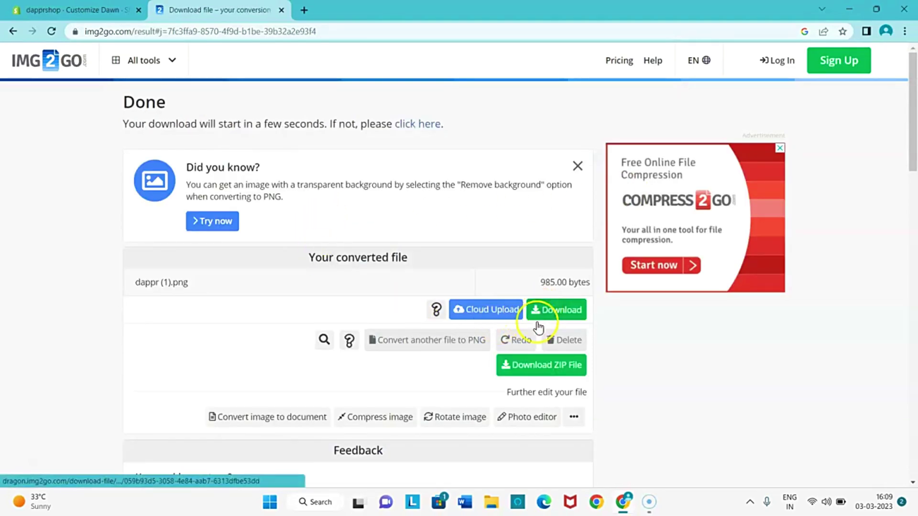
left_click(564, 306)
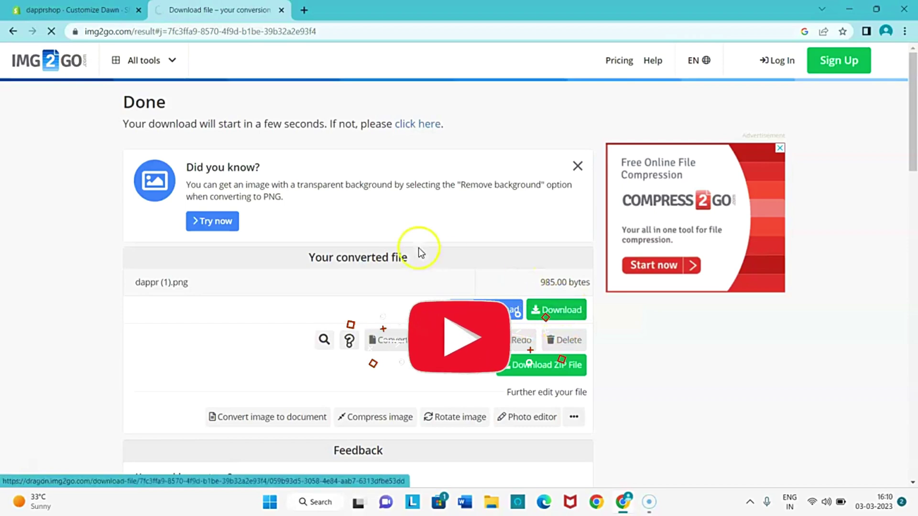
left_click(72, 10)
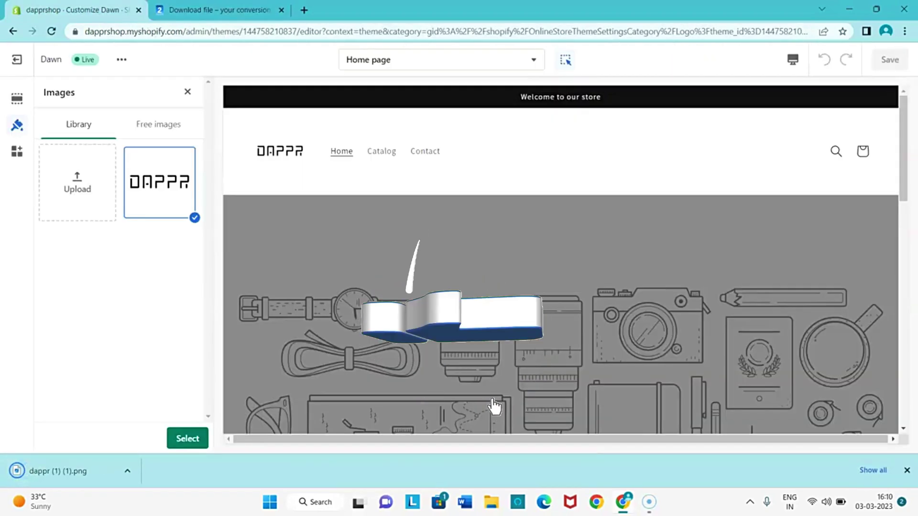
Upload the downloaded dappr image as the logo, then remove that logo image again.
left_click(79, 177)
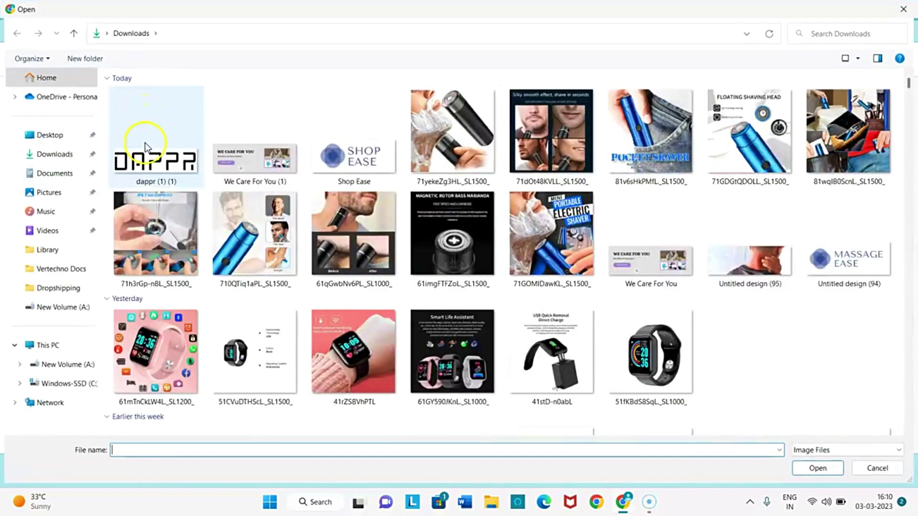
double_click(145, 142)
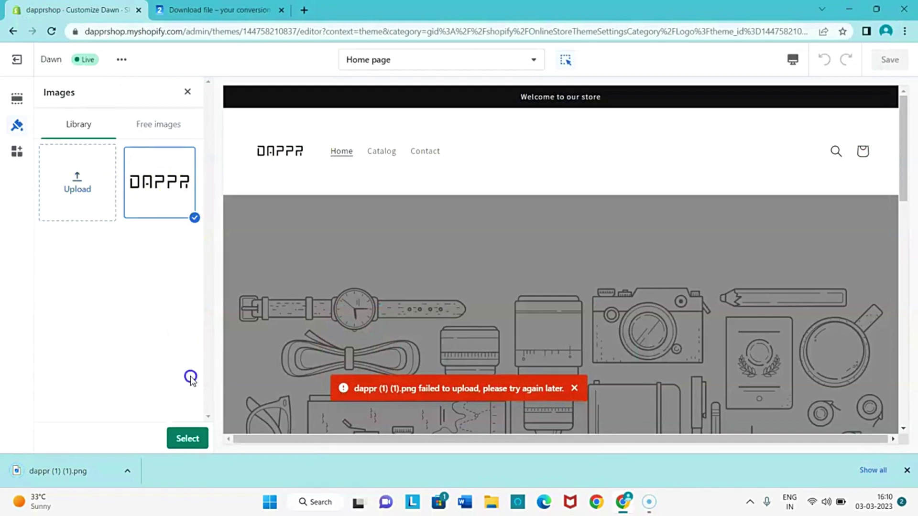
left_click(186, 440)
left_click(113, 316)
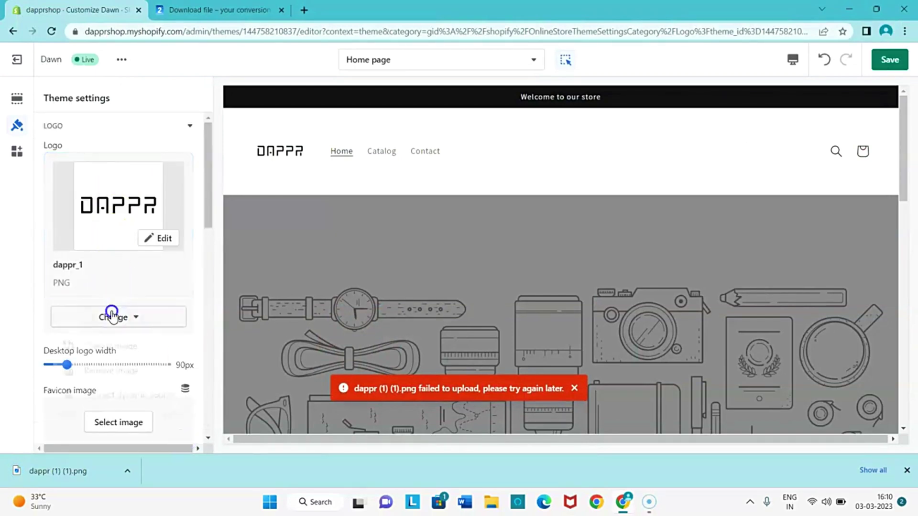
left_click(110, 377)
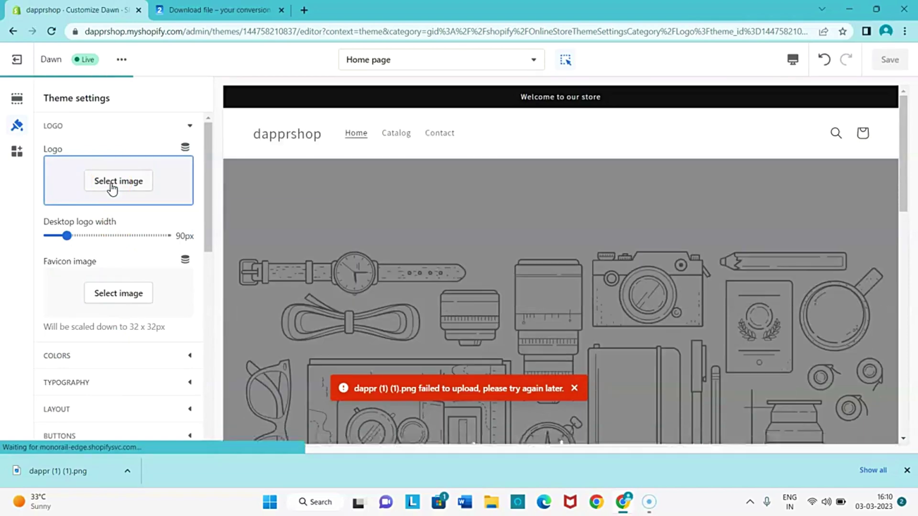
Upload dappr (1) (1) into the logo image library and dismiss the downloads bar.
left_click(112, 187)
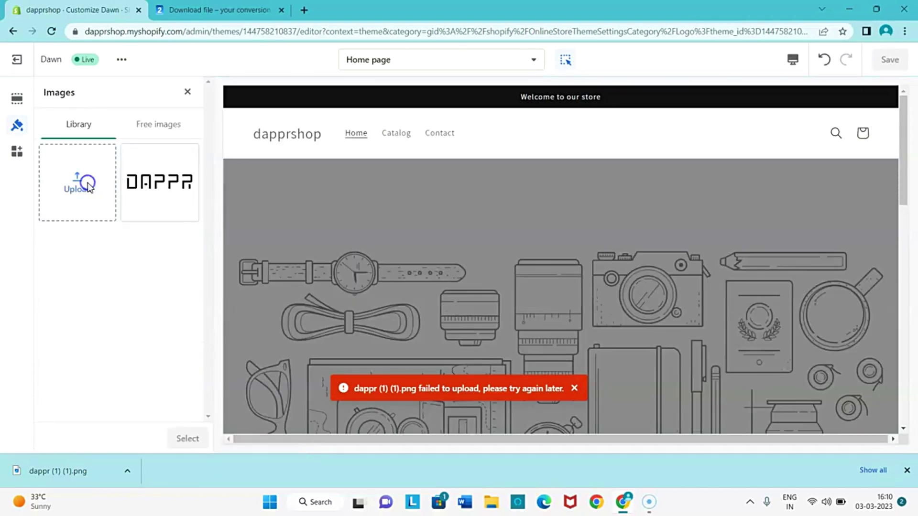
left_click(88, 183)
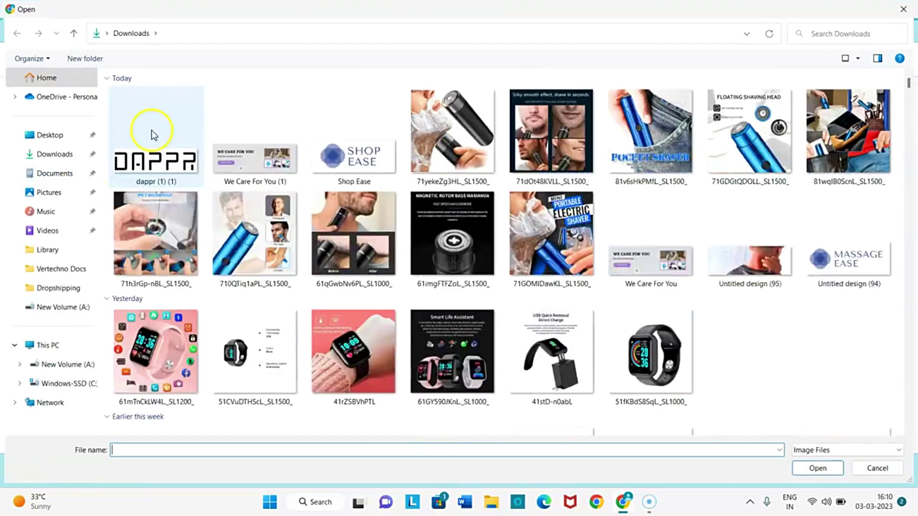
left_click(151, 130)
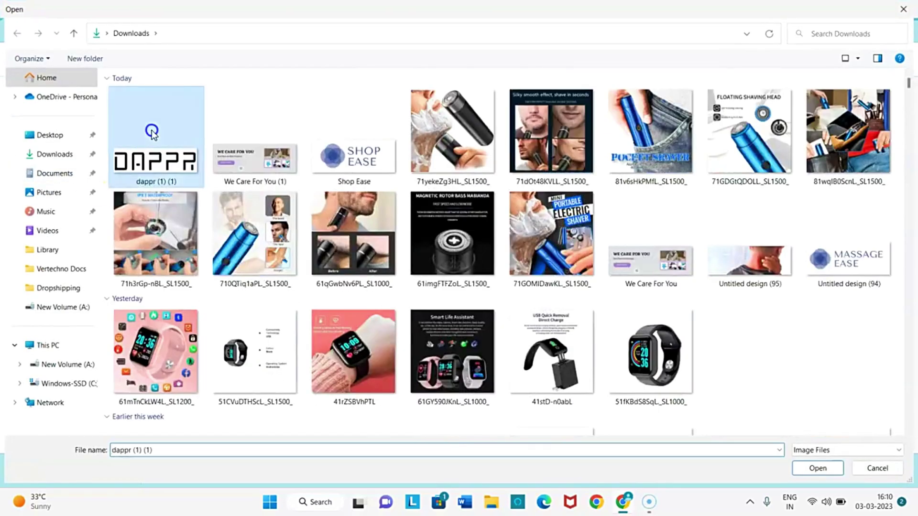
double_click(151, 130)
left_click(898, 420)
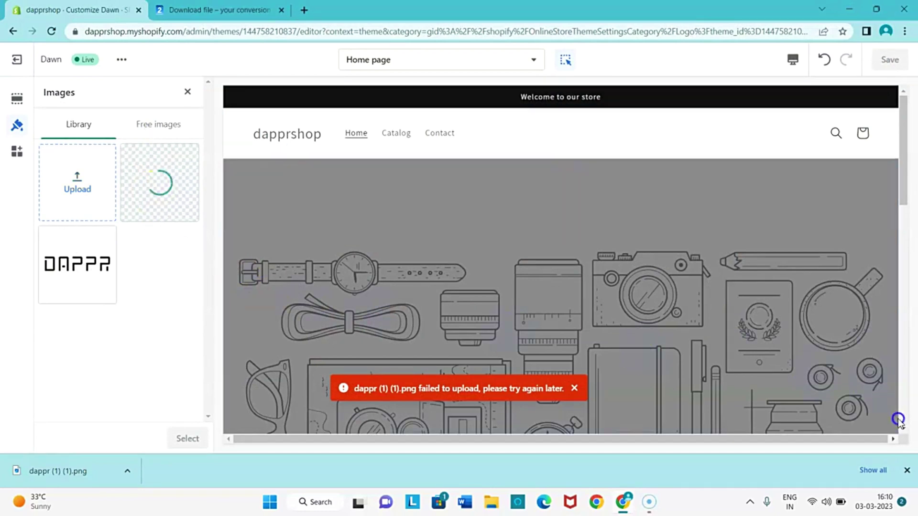
left_click(904, 471)
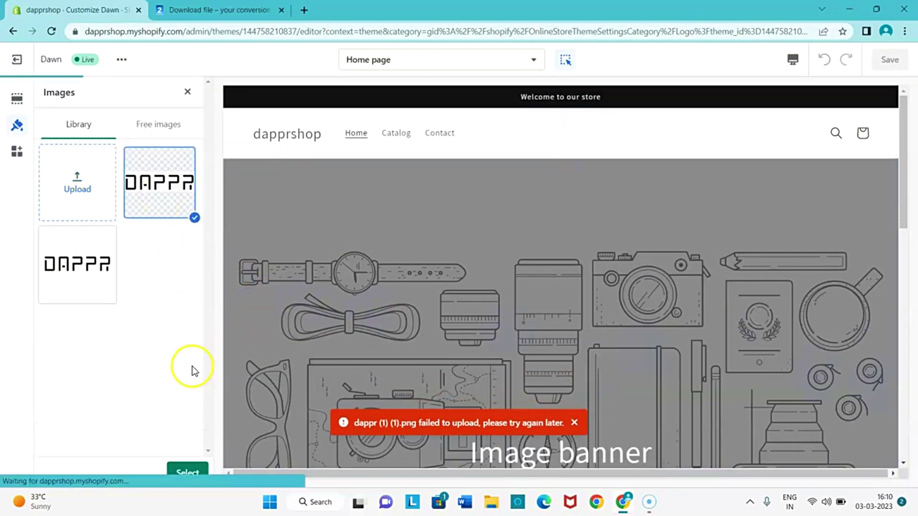
Set the cropped dappr_1_1 image as the store logo at 110px width and save the theme.
left_click(187, 472)
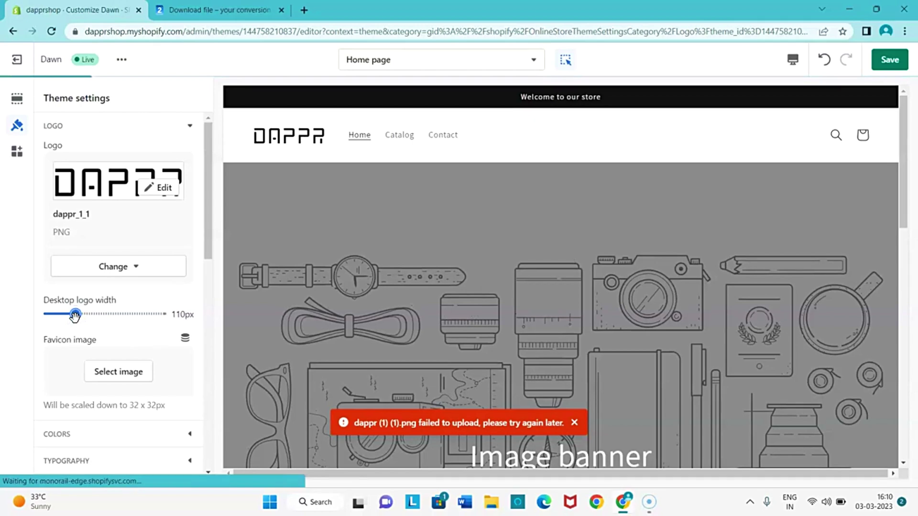
scroll(133, 311, "down", 3)
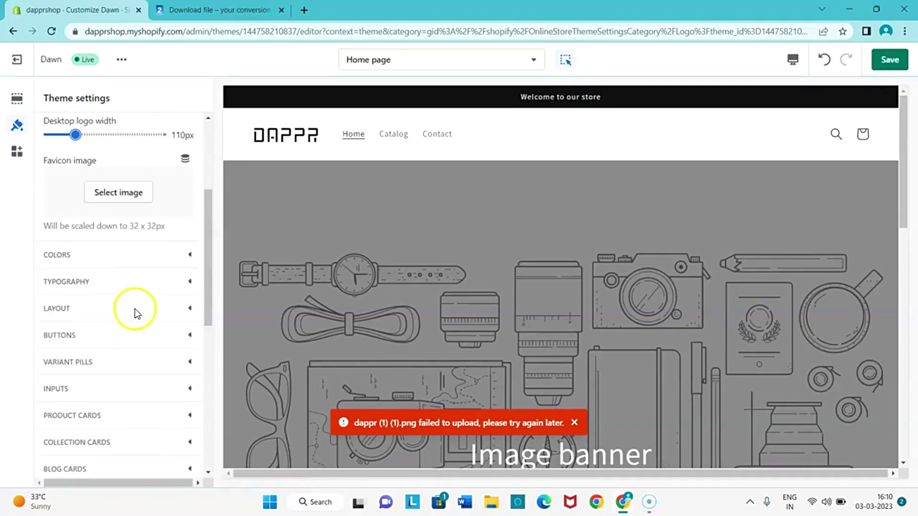
scroll(131, 287, "up", 3)
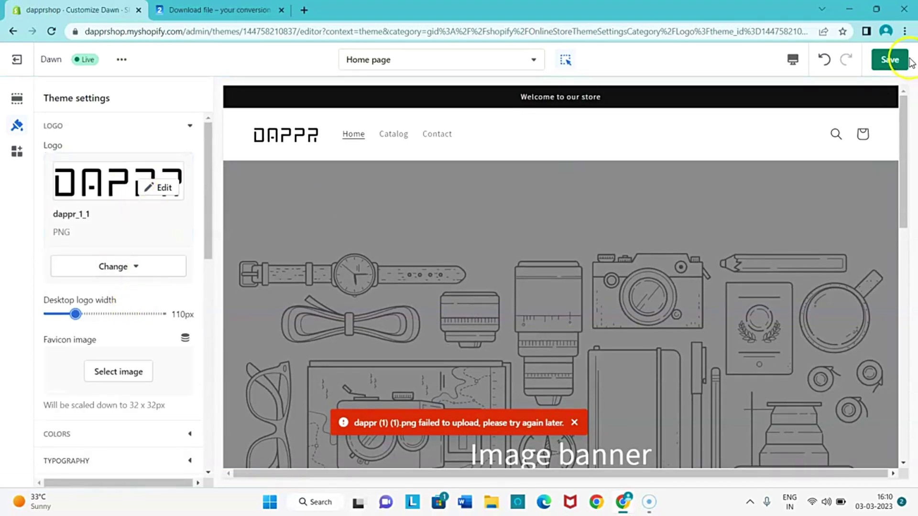
left_click(876, 59)
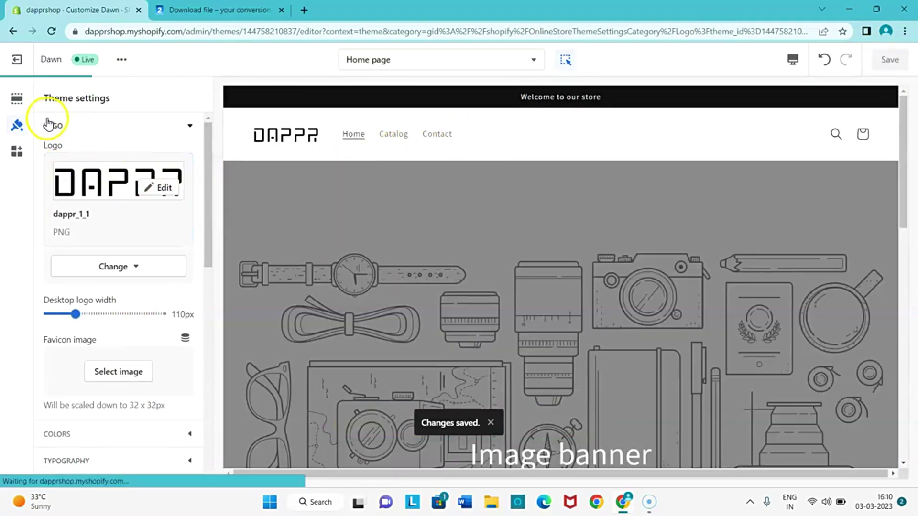
In the header settings, try the Middle center and then the Top center desktop logo positions.
left_click(242, 134)
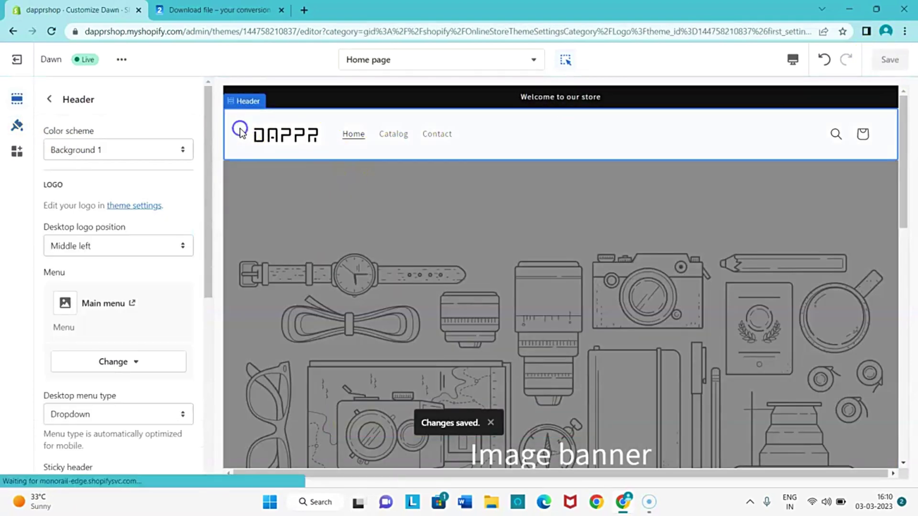
scroll(83, 168, "down", 1)
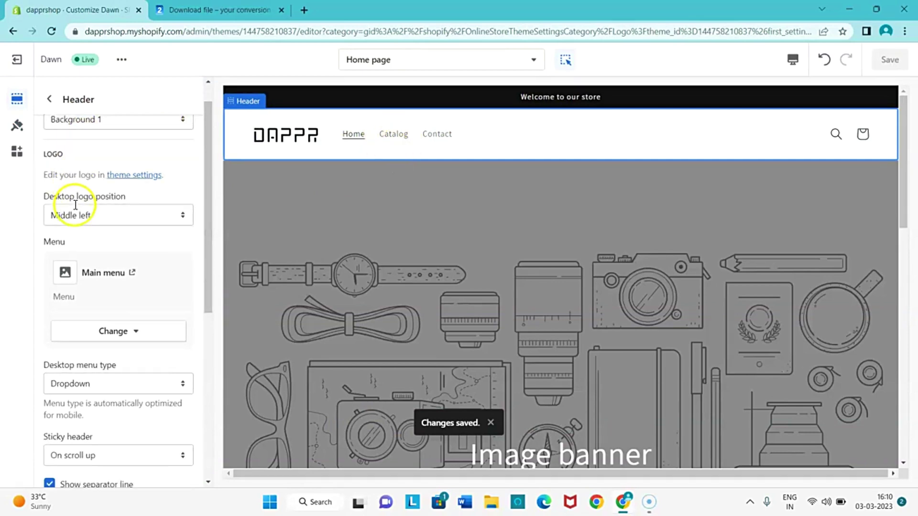
left_click_drag(68, 170, 142, 168)
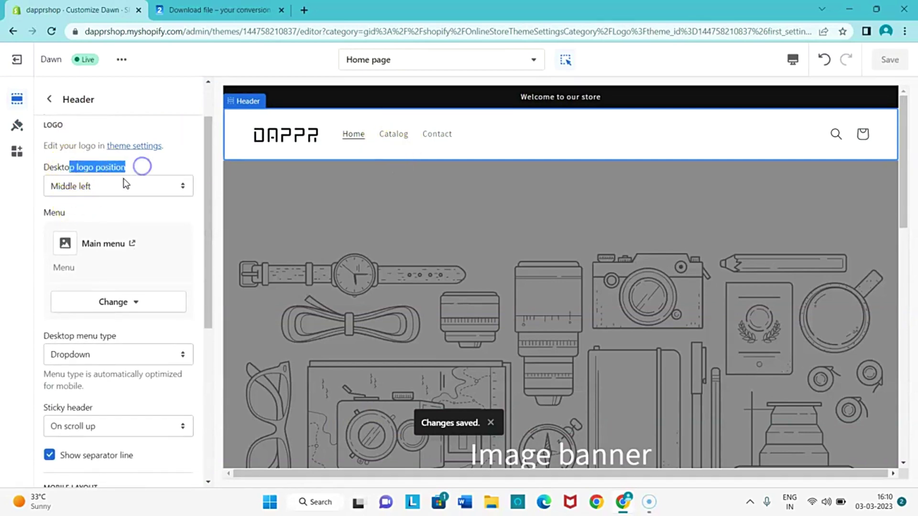
left_click(88, 190)
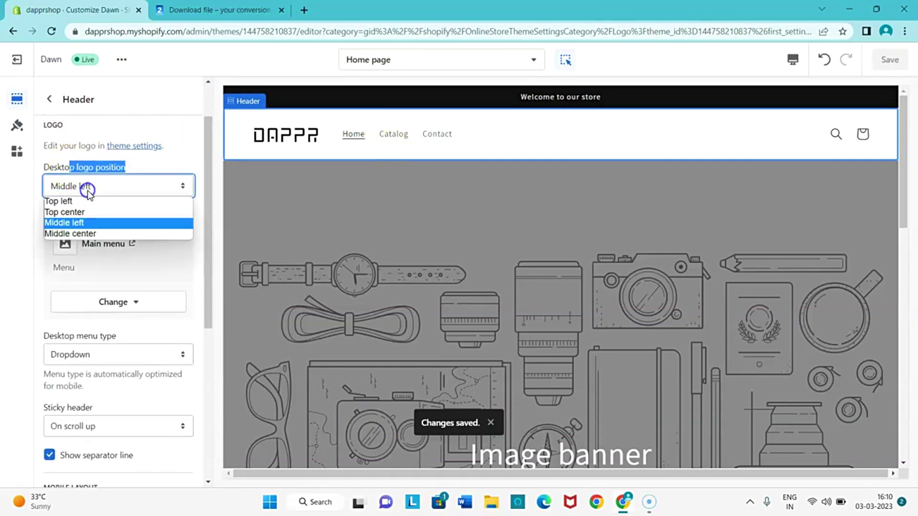
left_click(75, 233)
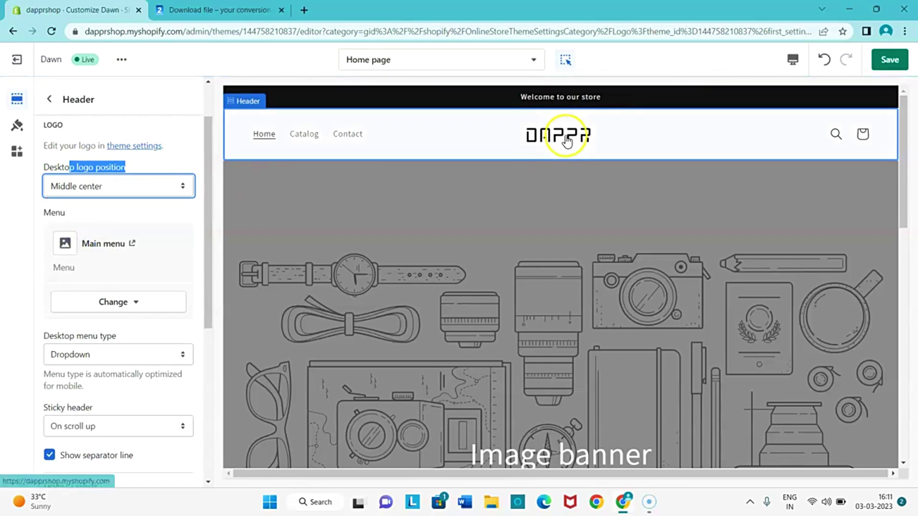
left_click(119, 178)
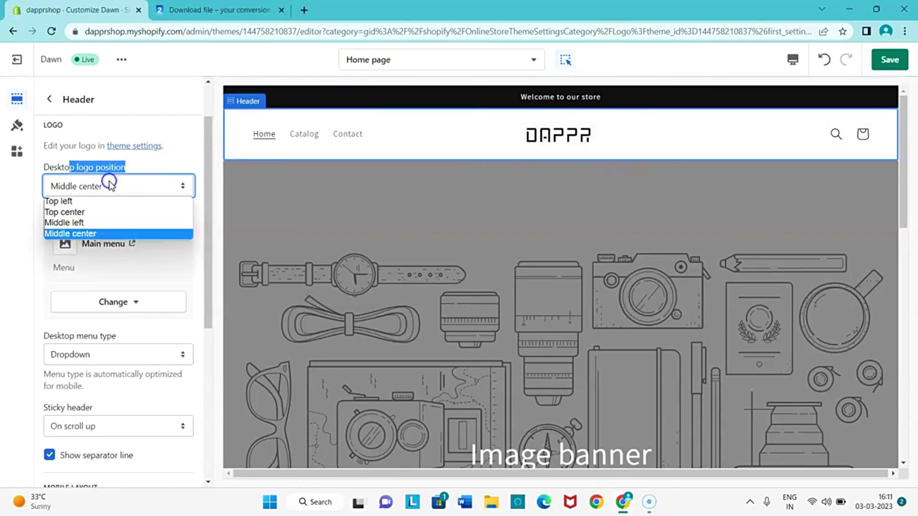
left_click(68, 211)
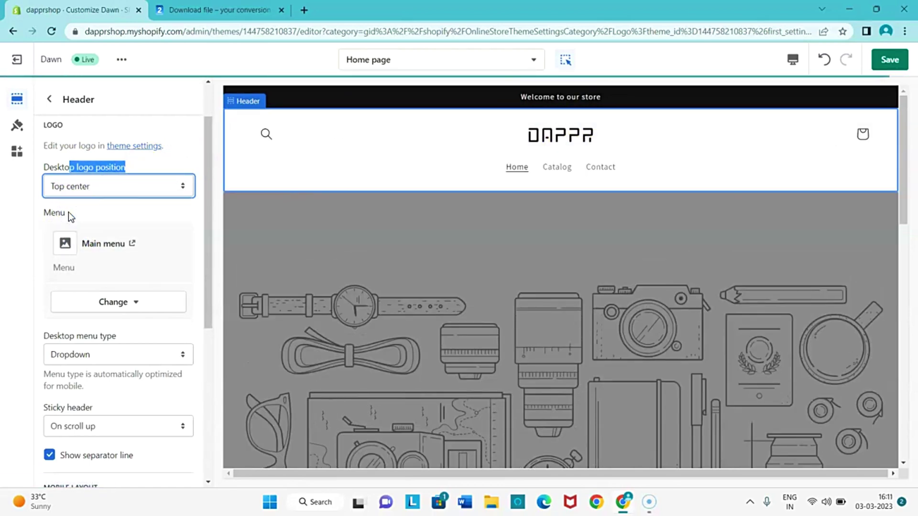
Try the Top left and Middle left positions, then settle the desktop logo at Middle center.
left_click(76, 185)
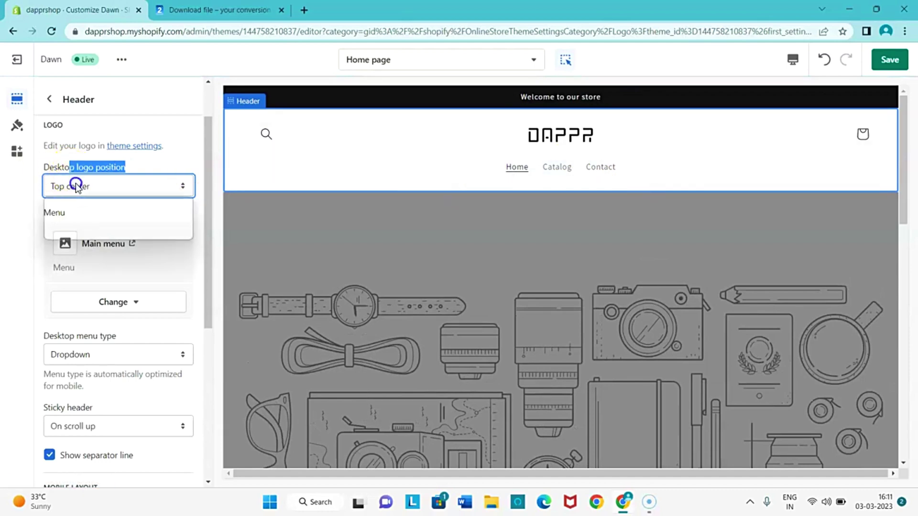
left_click(69, 201)
left_click(79, 190)
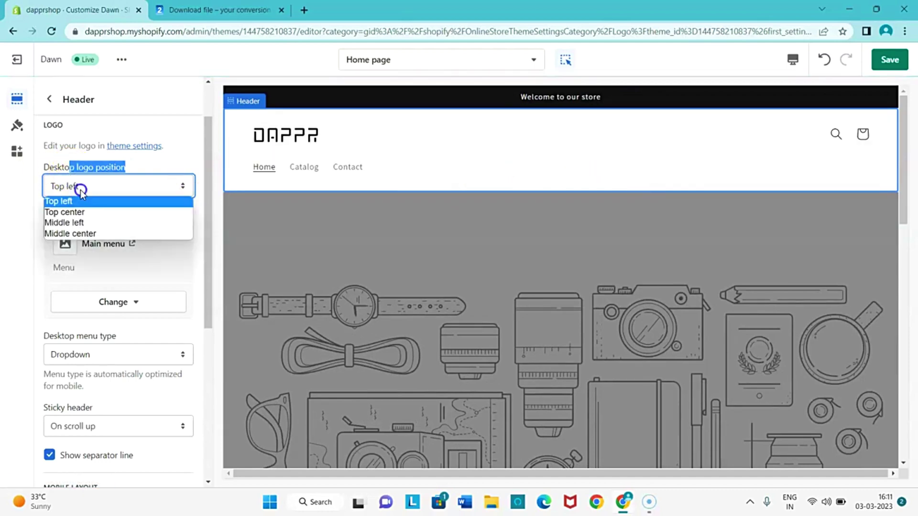
left_click(75, 223)
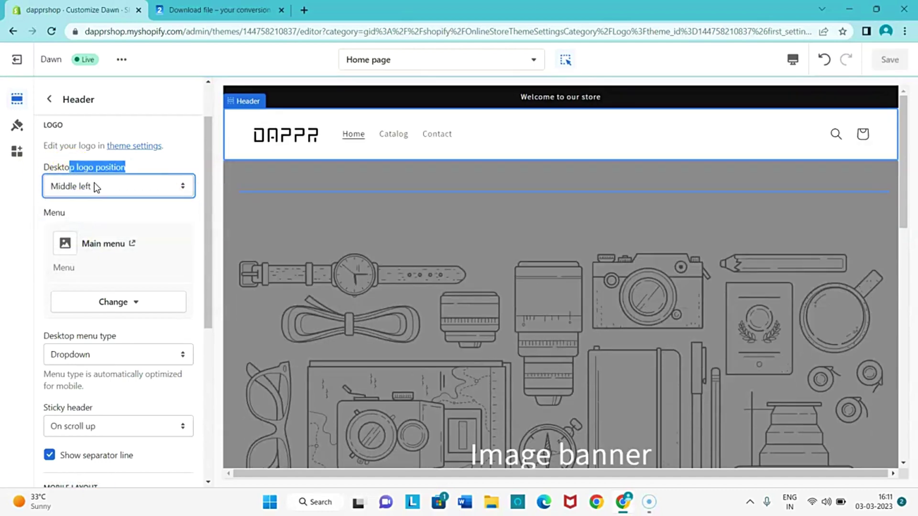
left_click(94, 184)
left_click(85, 233)
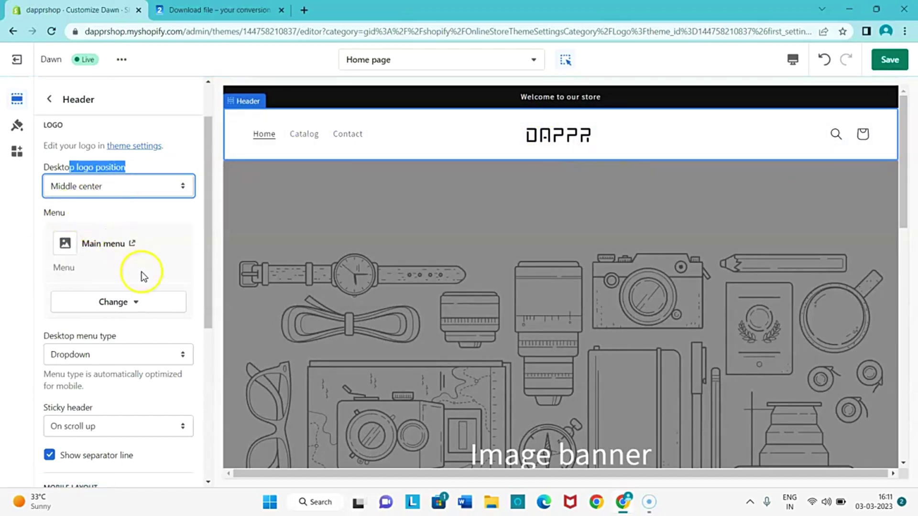
Try the Mega menu desktop menu type, then switch it back to Dropdown.
scroll(142, 272, "down", 1)
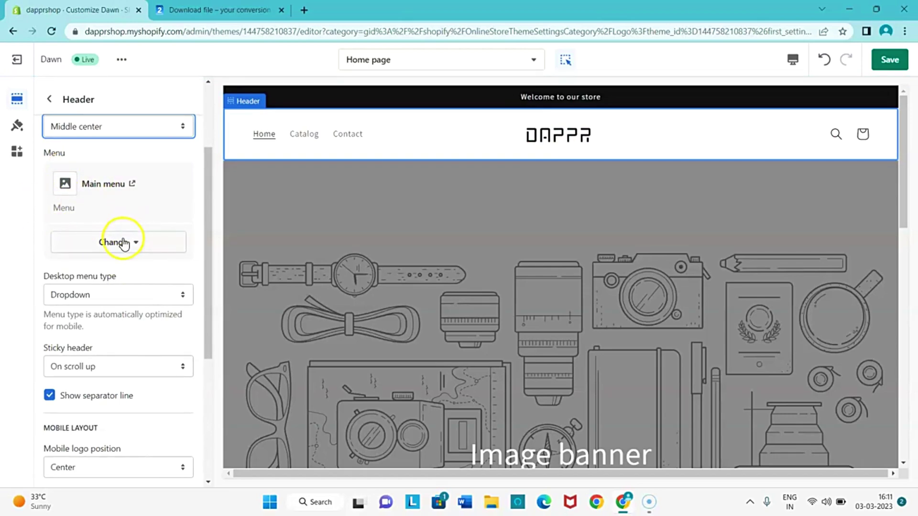
left_click_drag(58, 276, 133, 276)
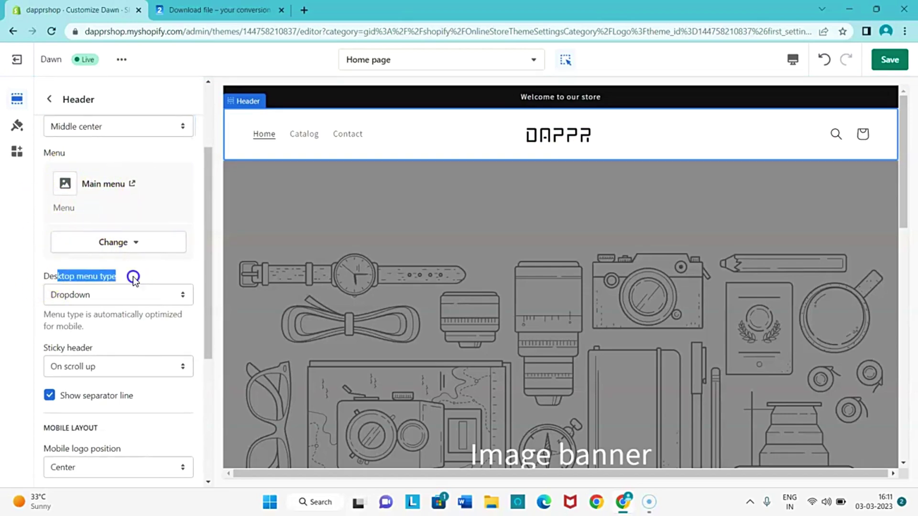
left_click(117, 296)
left_click(102, 325)
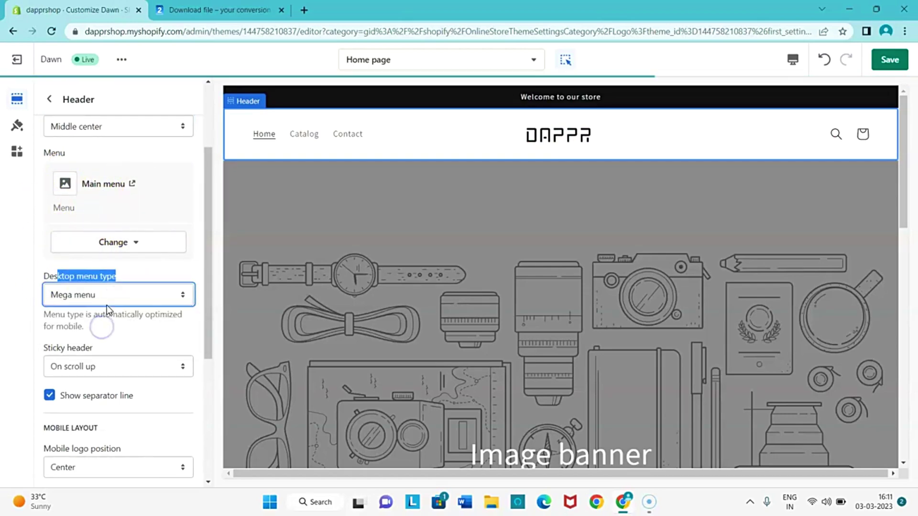
left_click(127, 293)
left_click(103, 308)
Keep the header's mobile logo position at Center.
scroll(104, 308, "down", 1)
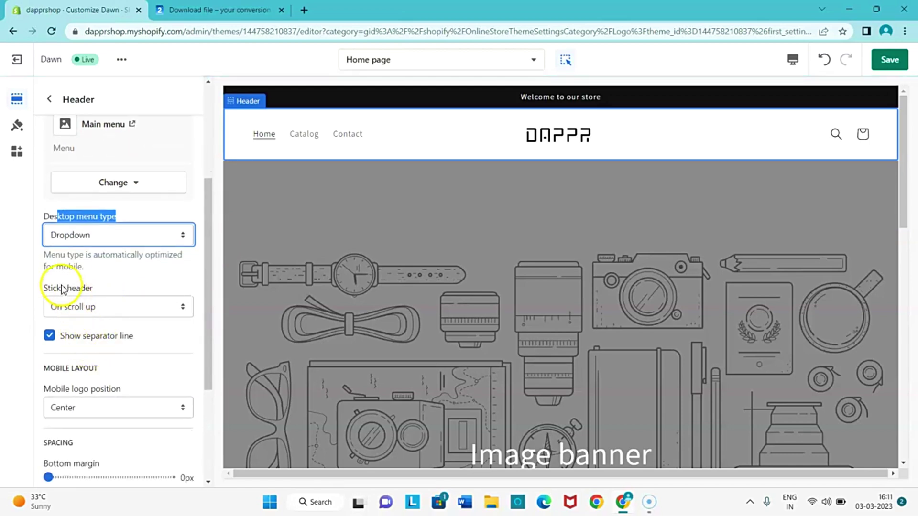
left_click_drag(56, 288, 93, 288)
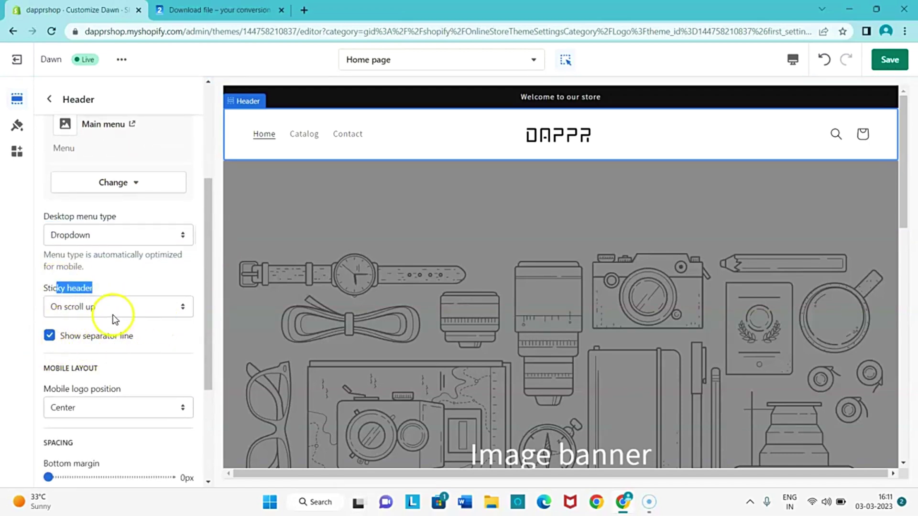
scroll(458, 260, "down", 5)
scroll(457, 260, "up", 5)
scroll(455, 261, "down", 6)
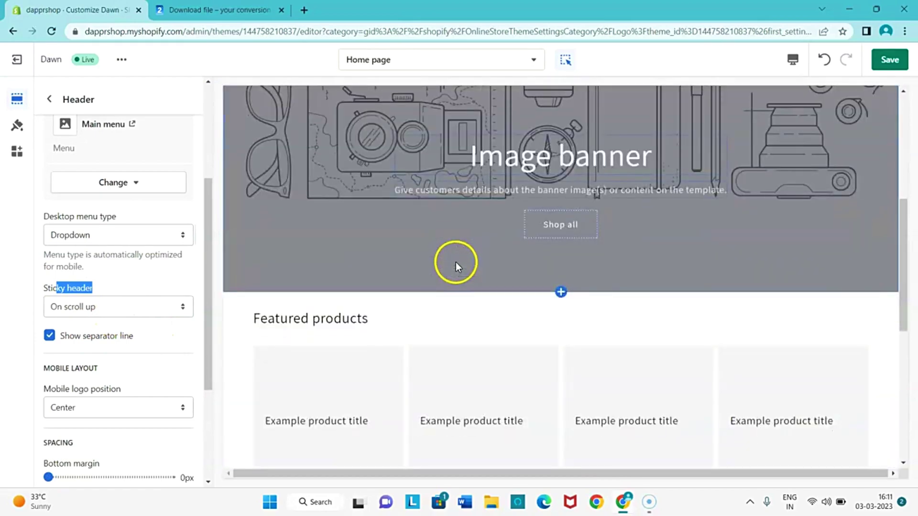
scroll(456, 262, "up", 6)
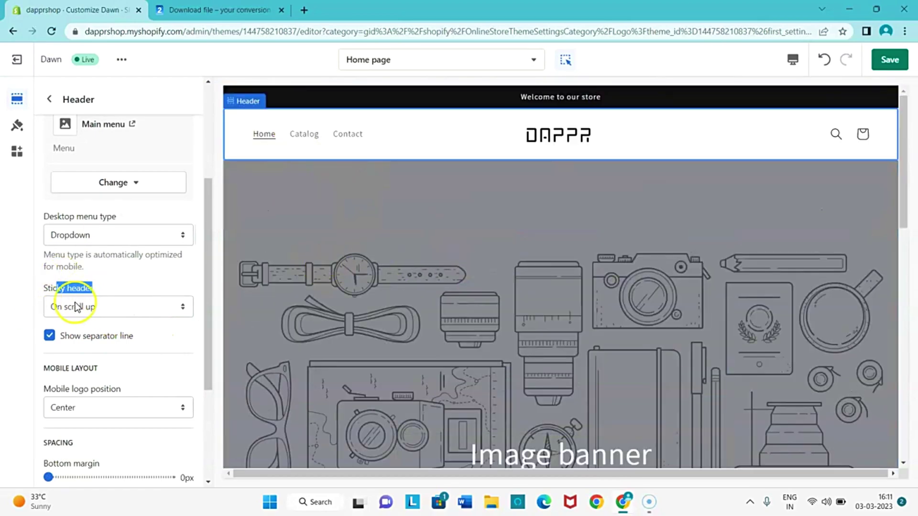
scroll(75, 306, "down", 3)
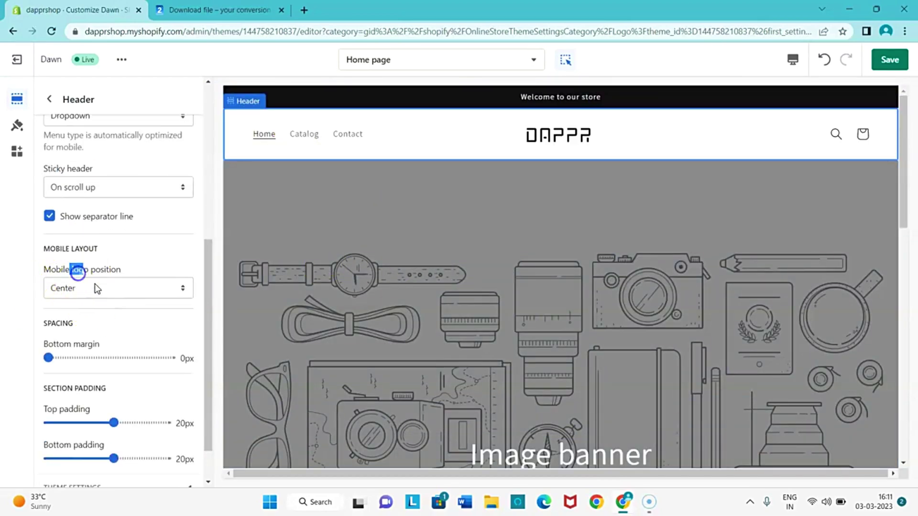
left_click(94, 289)
left_click(17, 289)
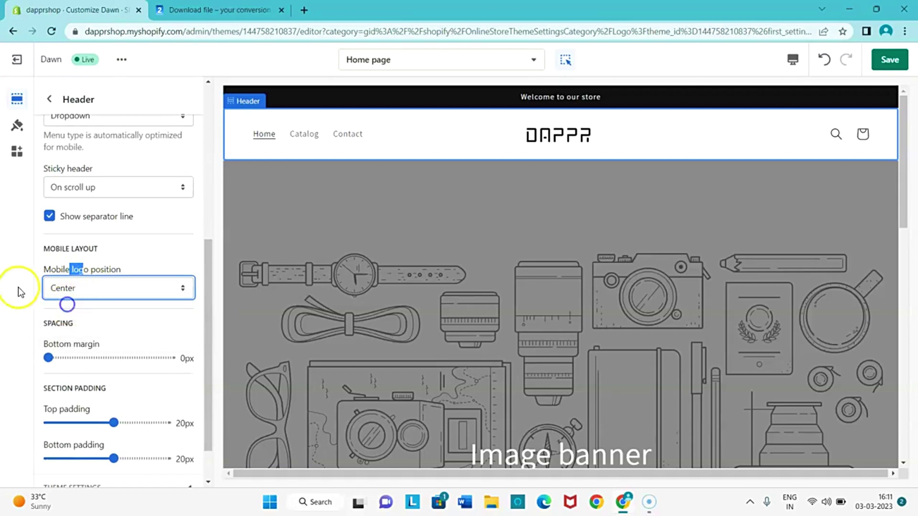
left_click(59, 280)
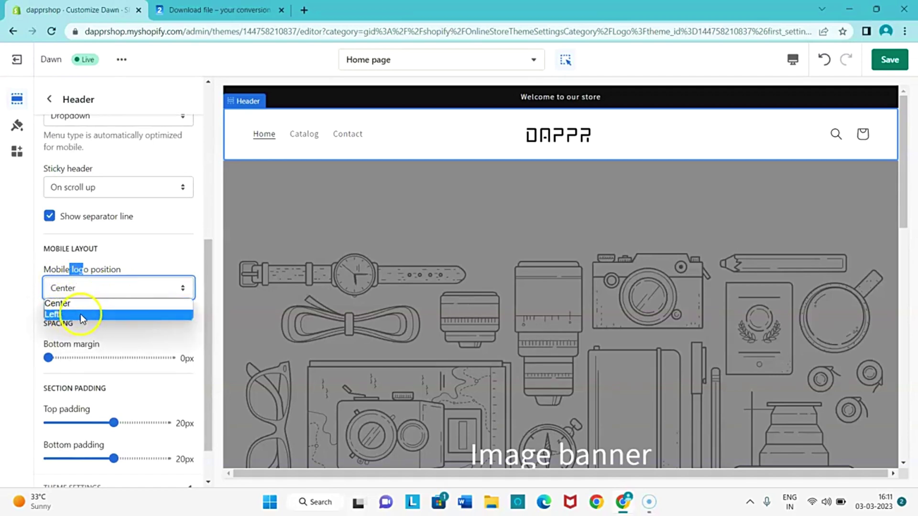
left_click(17, 262)
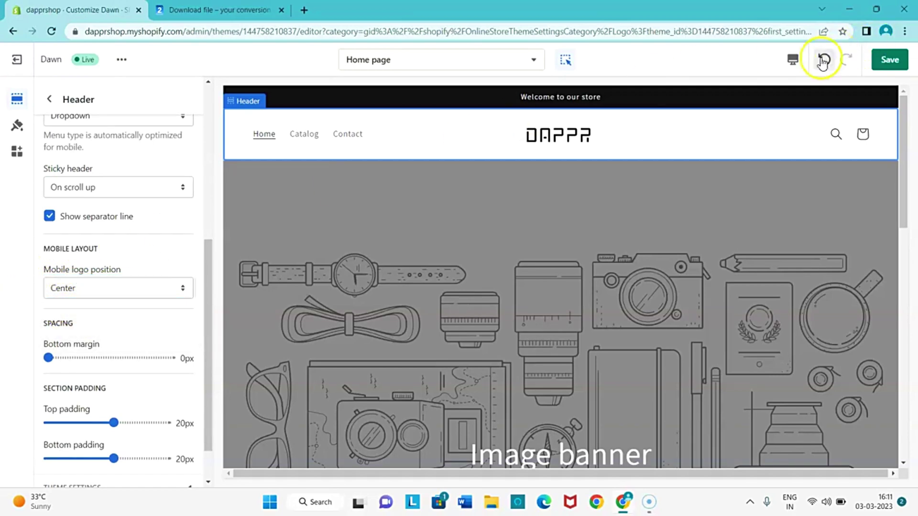
Preview at mobile width and try a left mobile logo before returning it to Center.
left_click(790, 62)
left_click(797, 92)
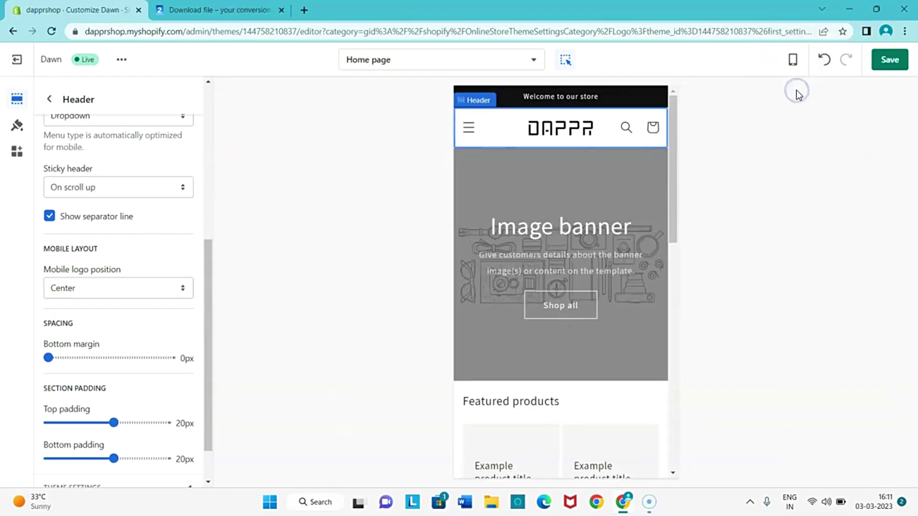
left_click(109, 288)
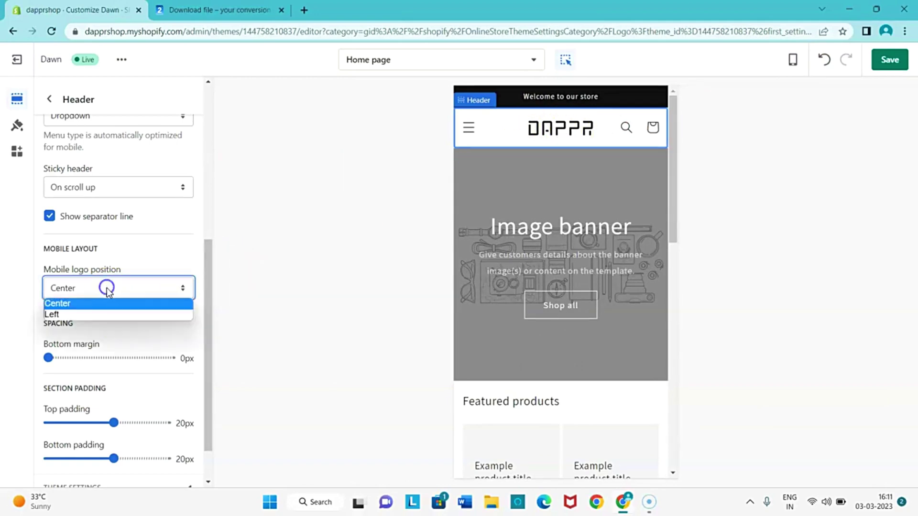
left_click(82, 313)
left_click(95, 301)
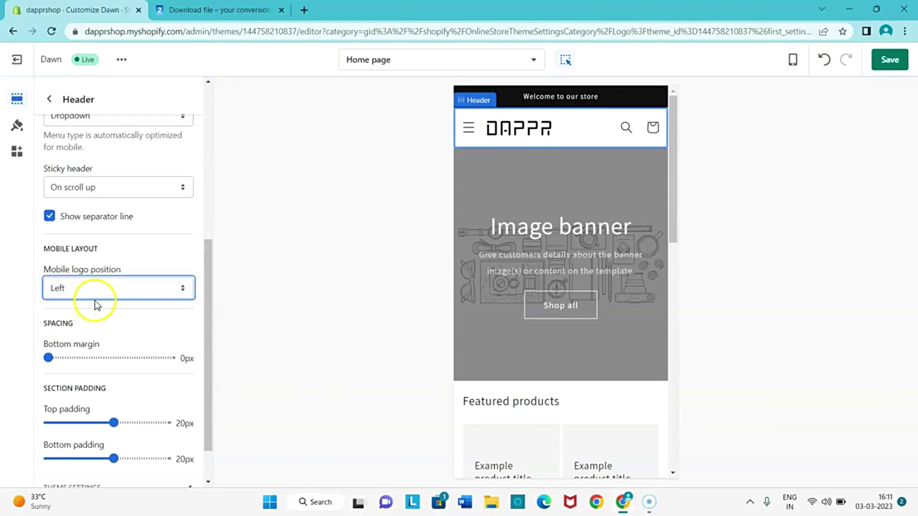
left_click(85, 305)
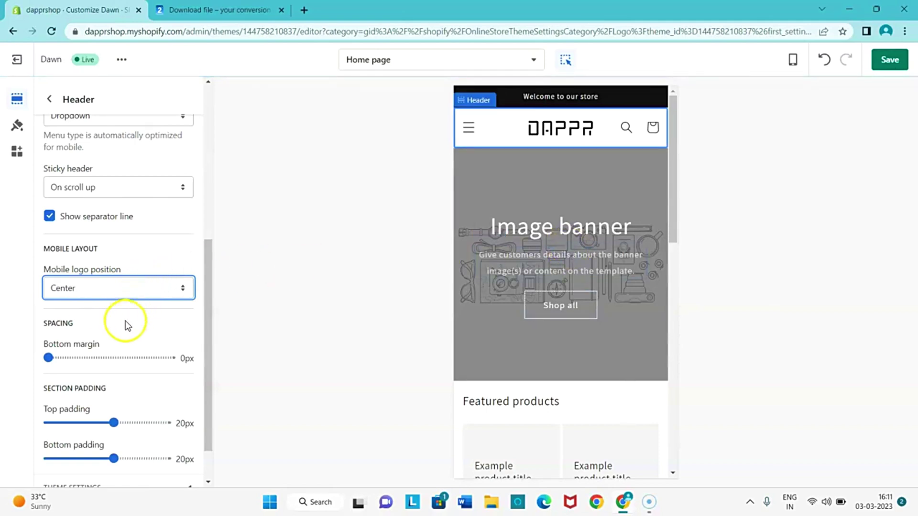
Set the header's bottom margin to 0px, preview the desktop layout, and trial the top padding.
scroll(123, 323, "down", 1)
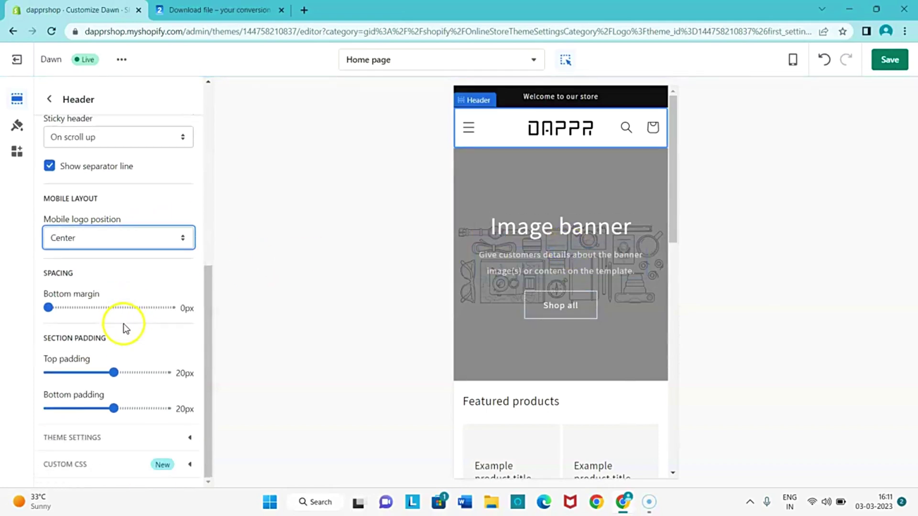
left_click(49, 307)
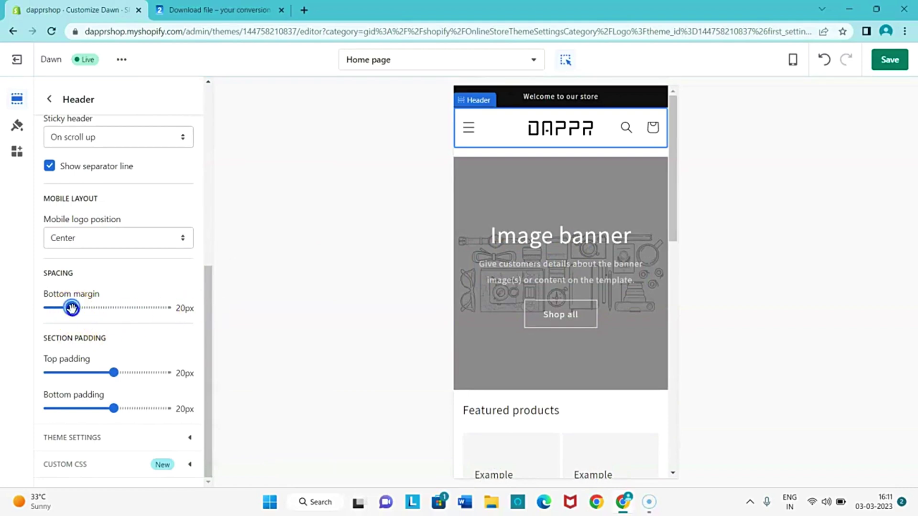
left_click_drag(72, 308, 17, 310)
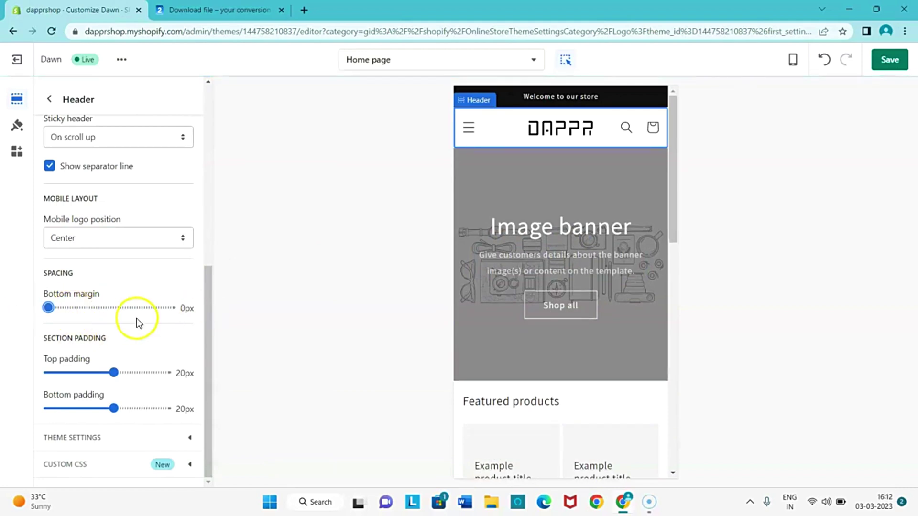
left_click(793, 61)
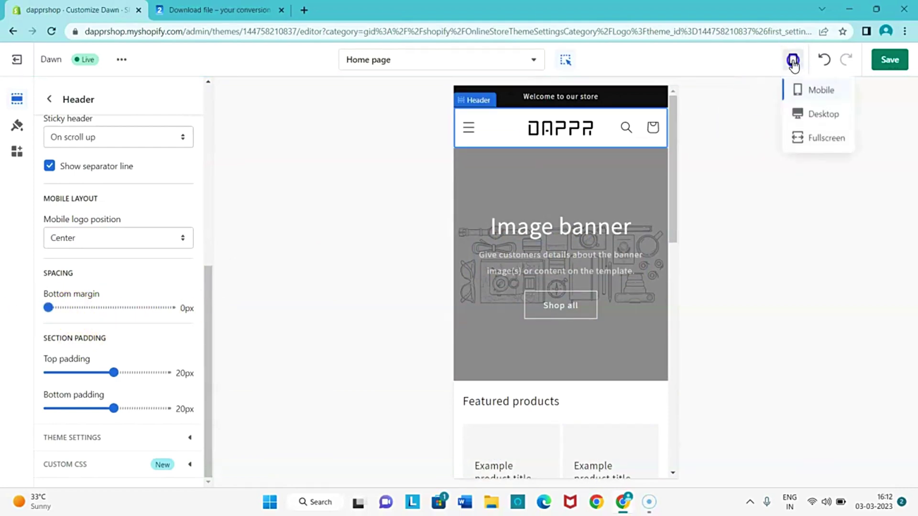
left_click(815, 114)
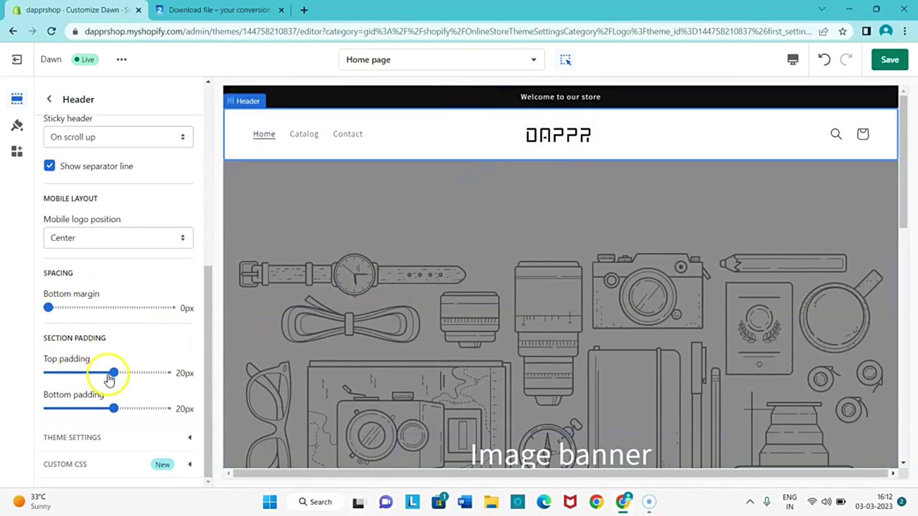
left_click_drag(96, 373, 99, 373)
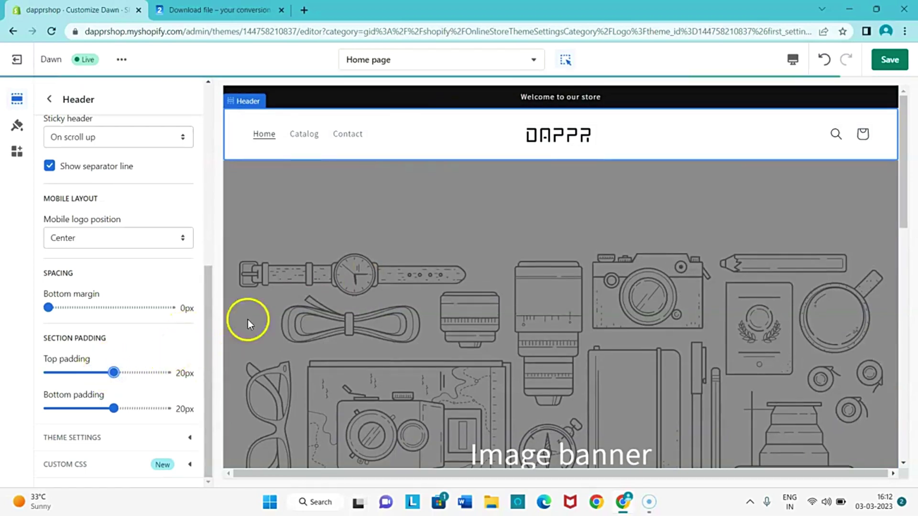
Save the header changes.
left_click(890, 60)
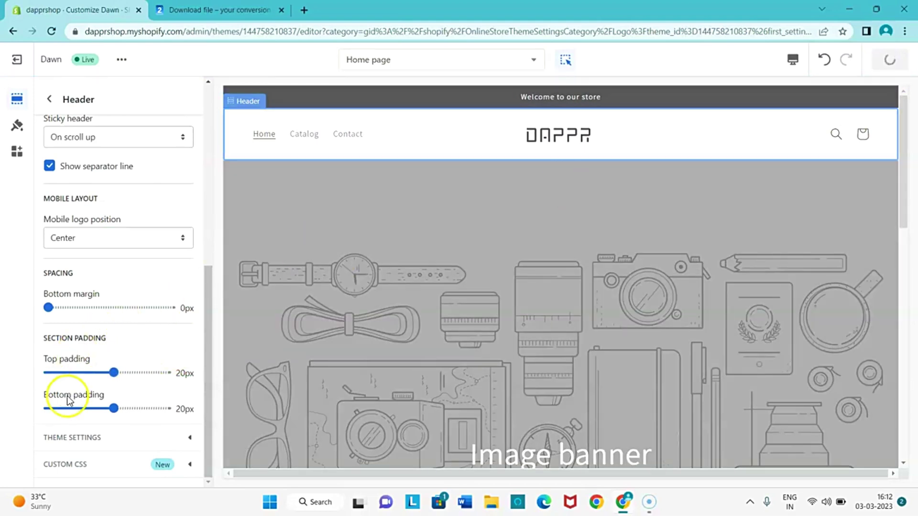
scroll(265, 296, "down", 3)
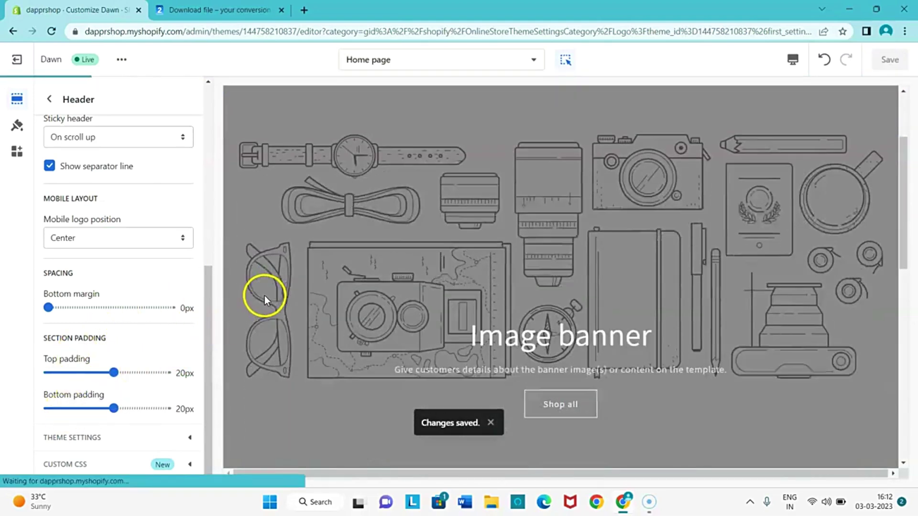
scroll(364, 224, "up", 2)
scroll(331, 248, "down", 2)
scroll(344, 226, "up", 2)
scroll(343, 226, "up", 2)
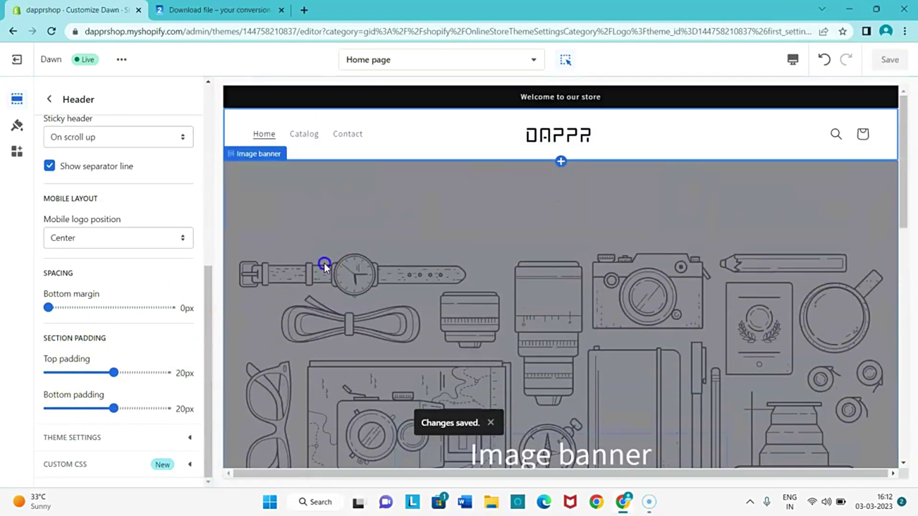
Delete the image banner's heading, description text and Shop all button blocks.
left_click(325, 262)
scroll(119, 181, "up", 5)
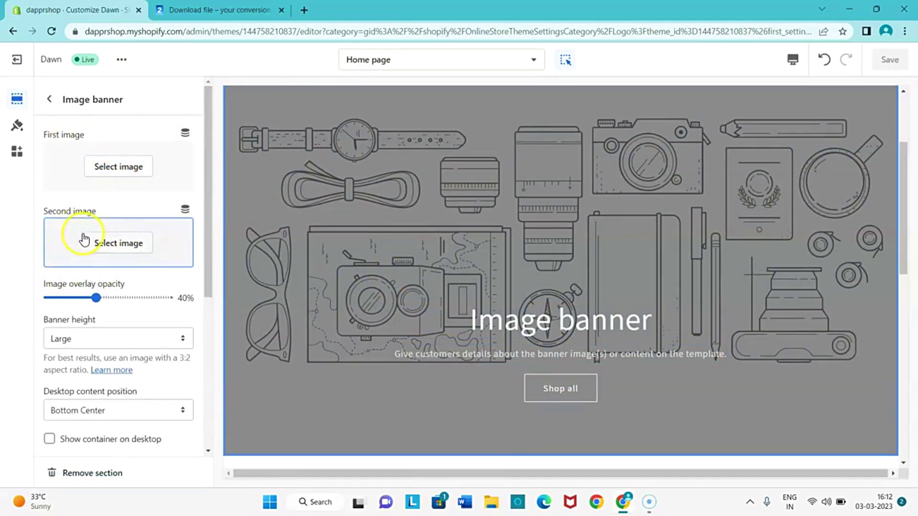
left_click(499, 320)
left_click(604, 359)
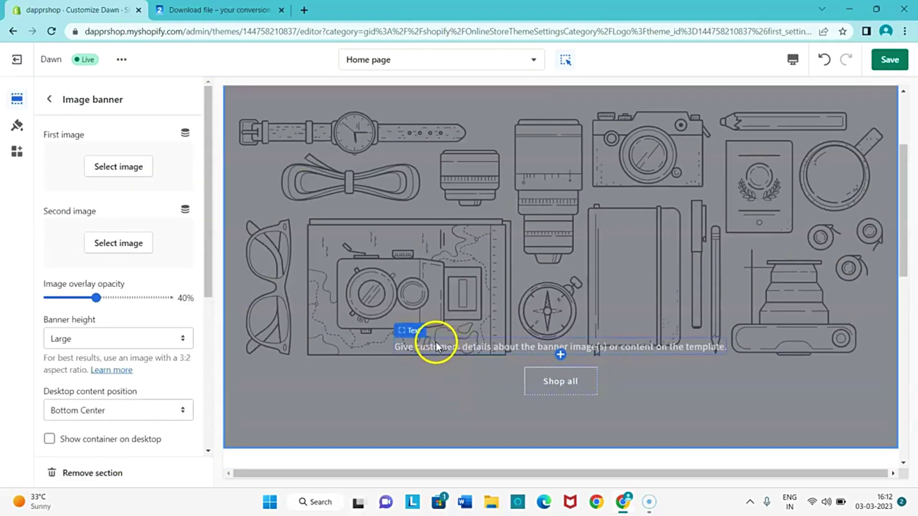
left_click(434, 349)
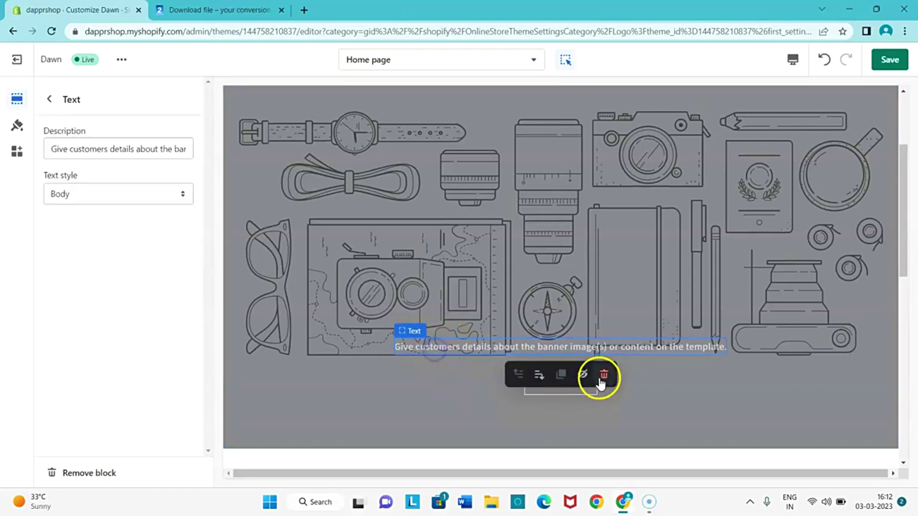
left_click(602, 375)
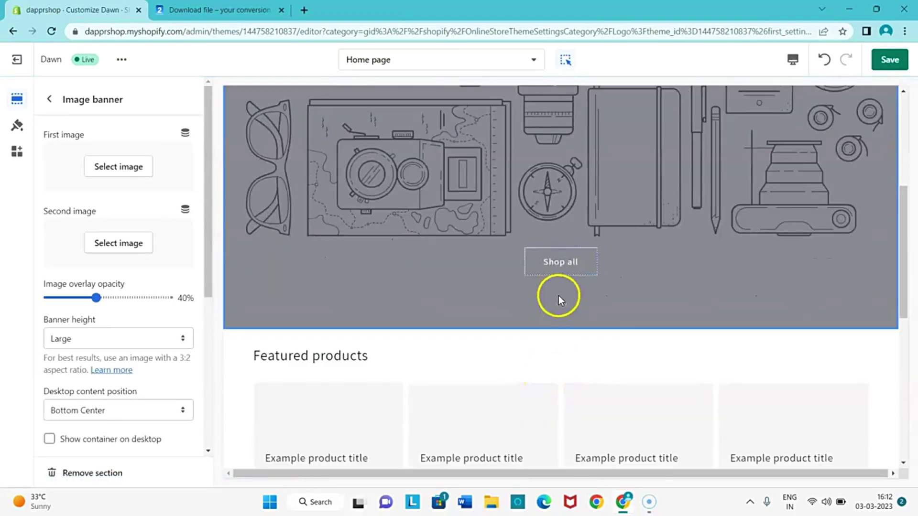
left_click(557, 262)
left_click(604, 295)
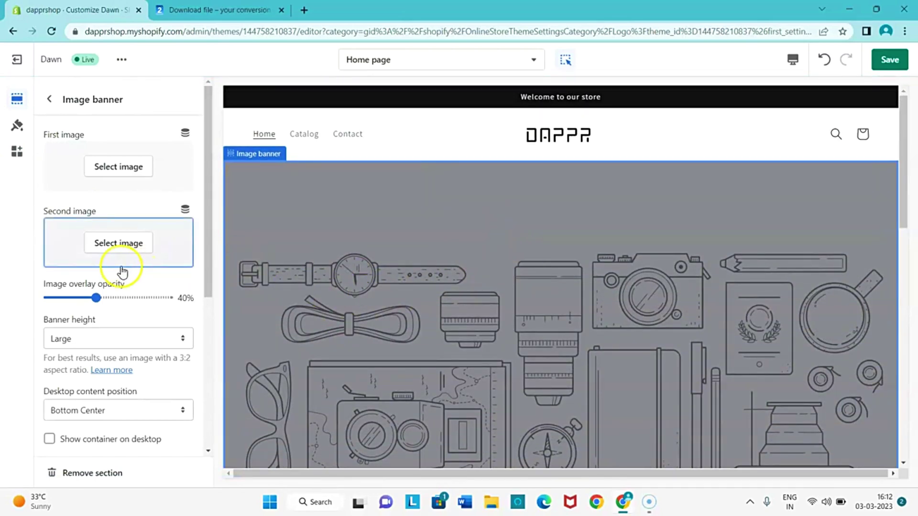
Set the image banner height to Adapt to first image.
scroll(121, 271, "down", 1)
left_click(92, 277)
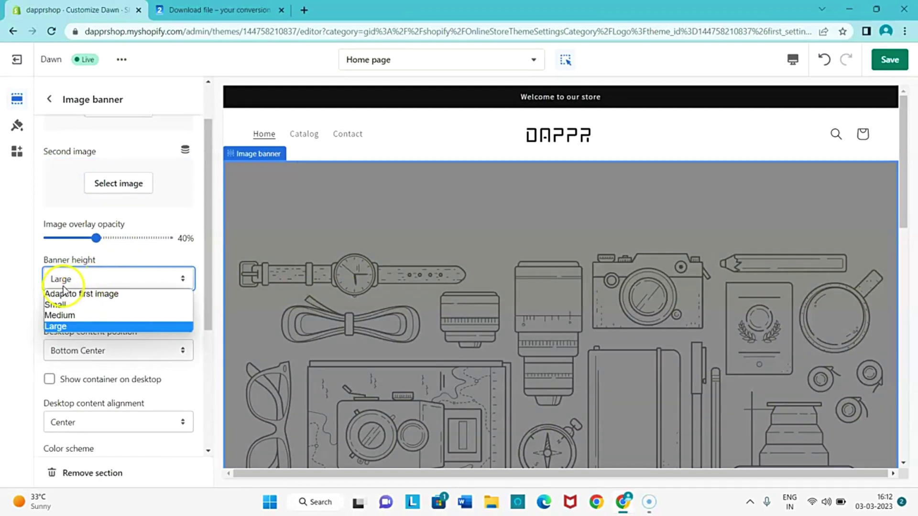
left_click(82, 293)
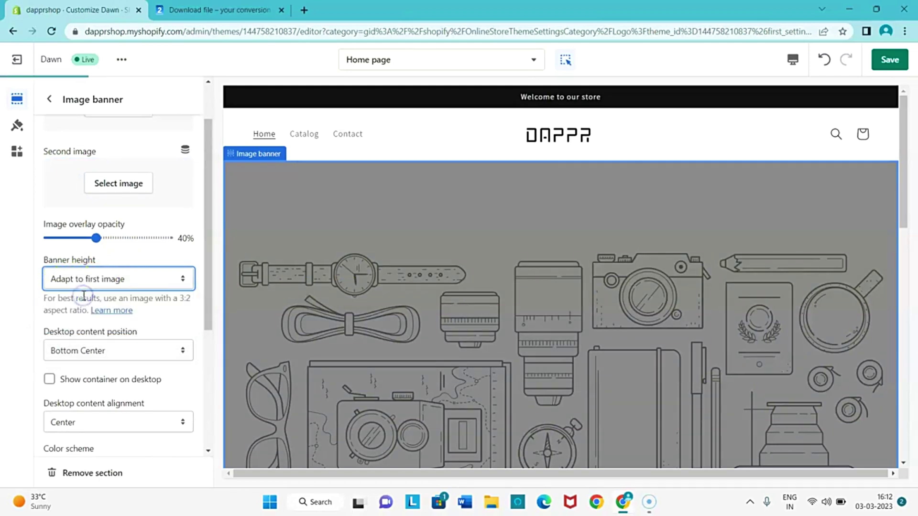
scroll(136, 275, "up", 1)
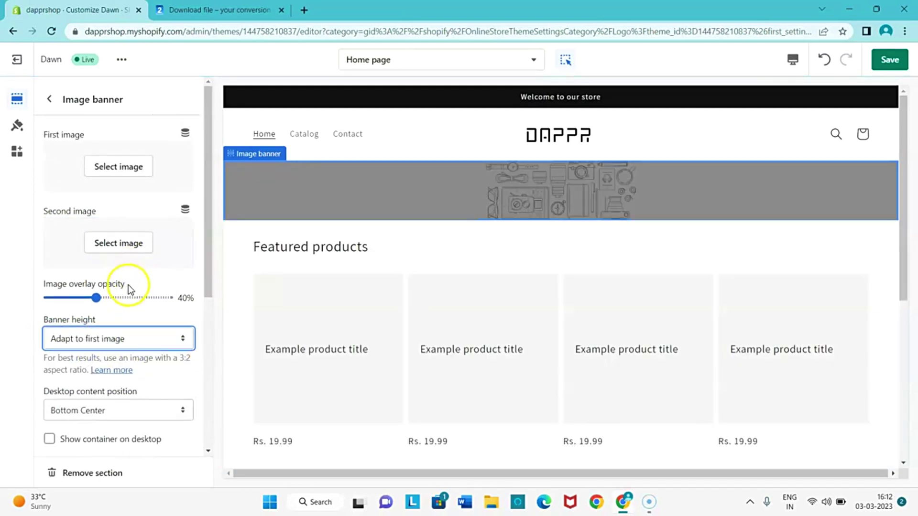
Upload Untitled design (93) from the computer as the banner's first image.
left_click(123, 171)
left_click(67, 187)
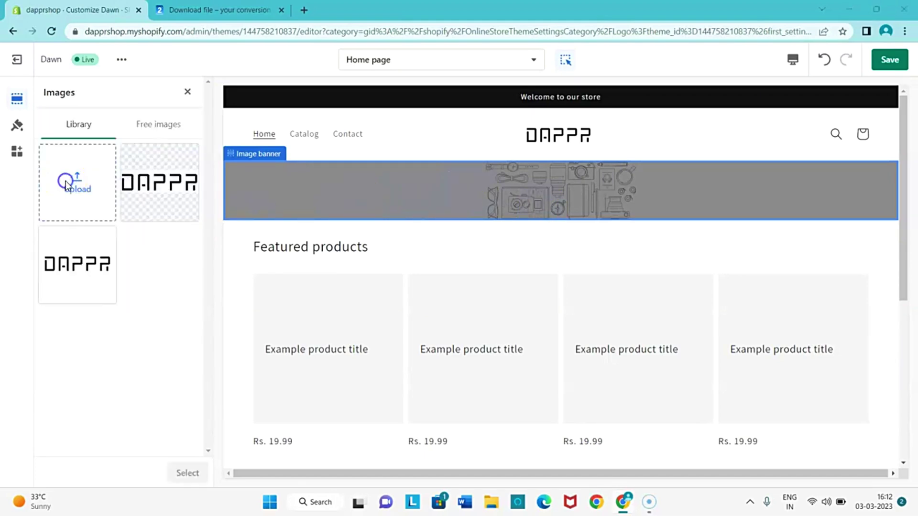
scroll(374, 210, "down", 8)
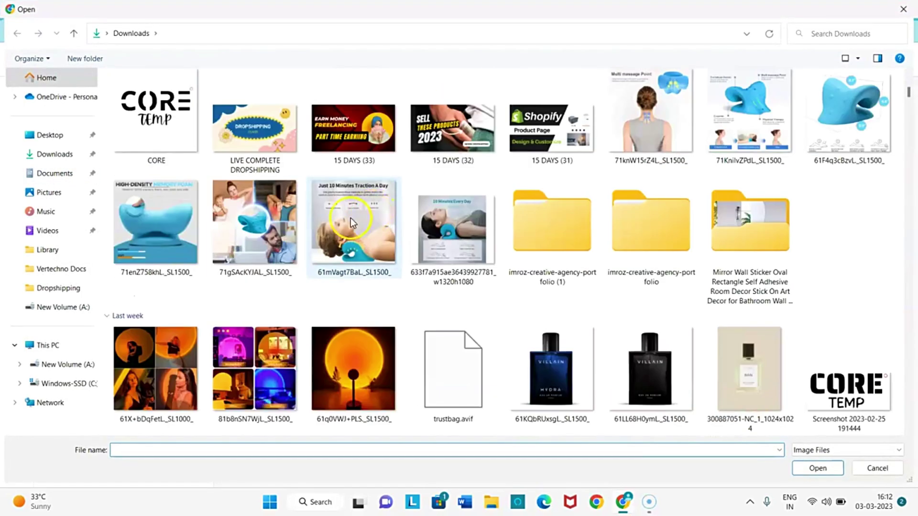
scroll(260, 217, "up", 6)
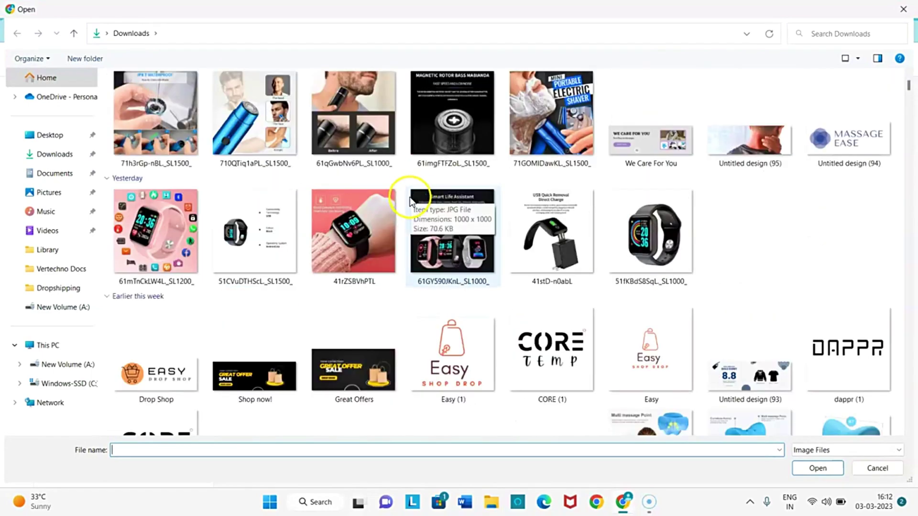
scroll(411, 194, "down", 10)
scroll(340, 214, "up", 10)
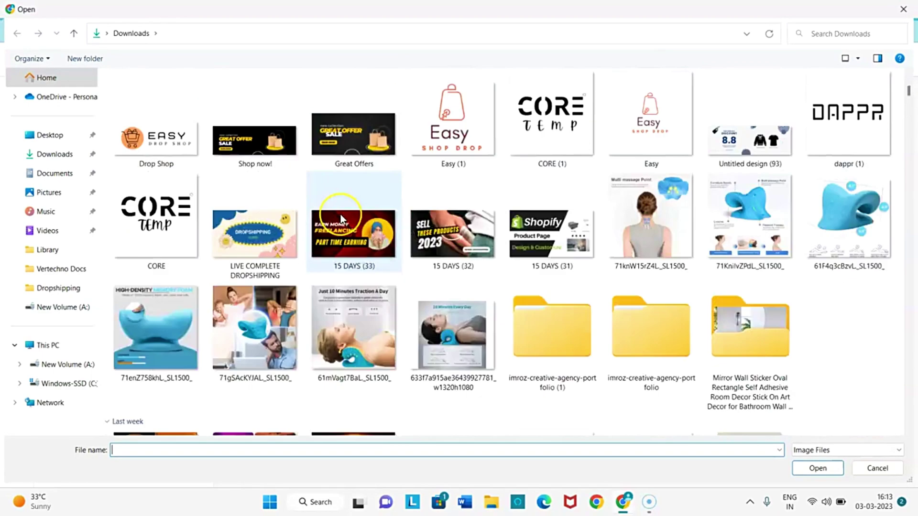
scroll(387, 224, "down", 4)
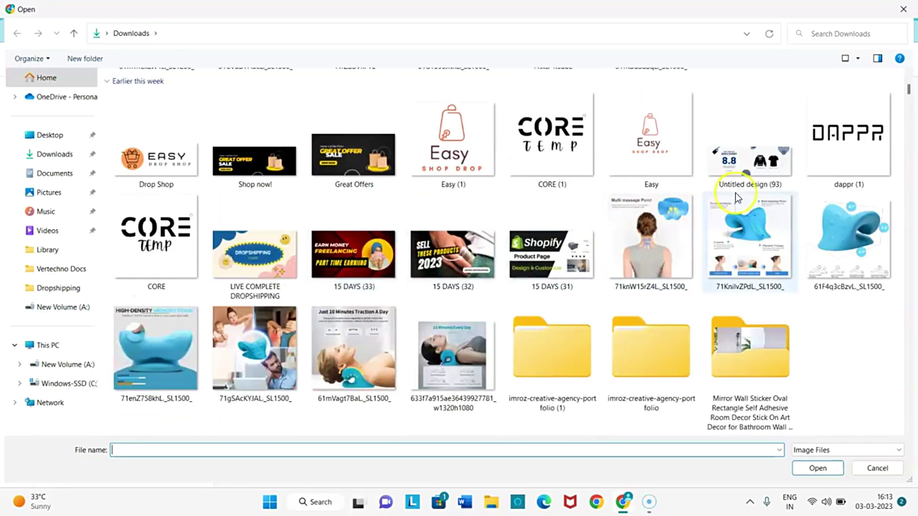
double_click(742, 171)
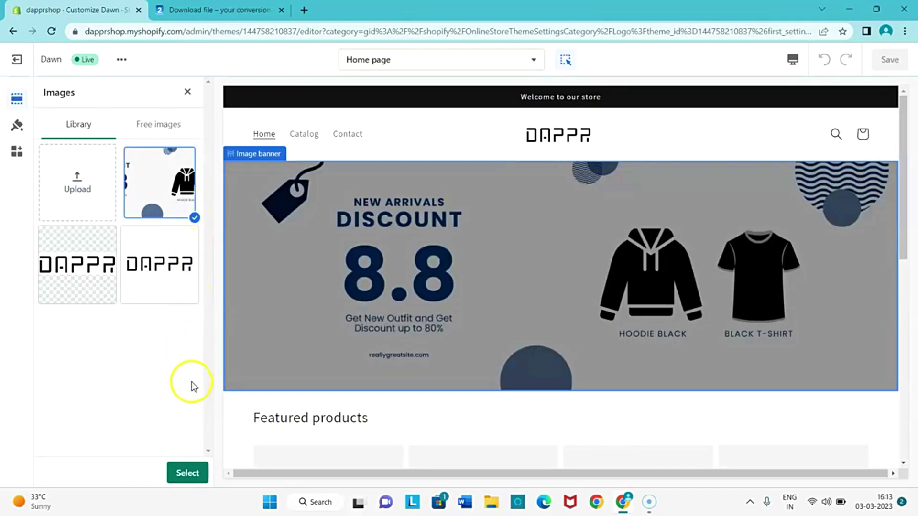
Confirm the discount graphic, set the banner's image overlay opacity to 0%, and save.
left_click(188, 473)
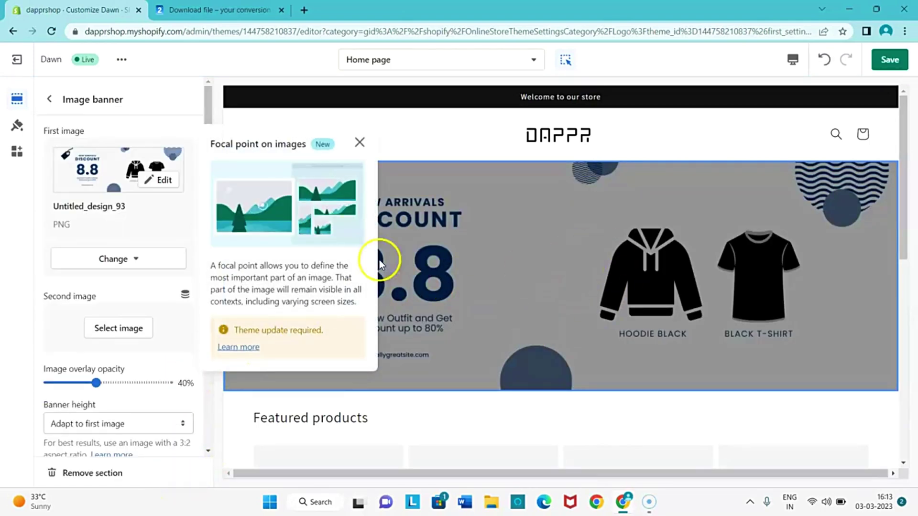
left_click(359, 143)
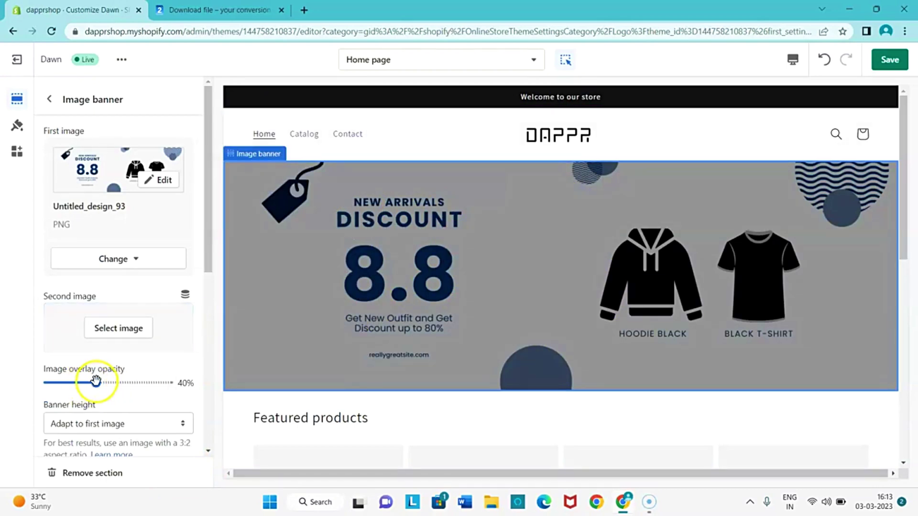
left_click_drag(95, 383, 29, 386)
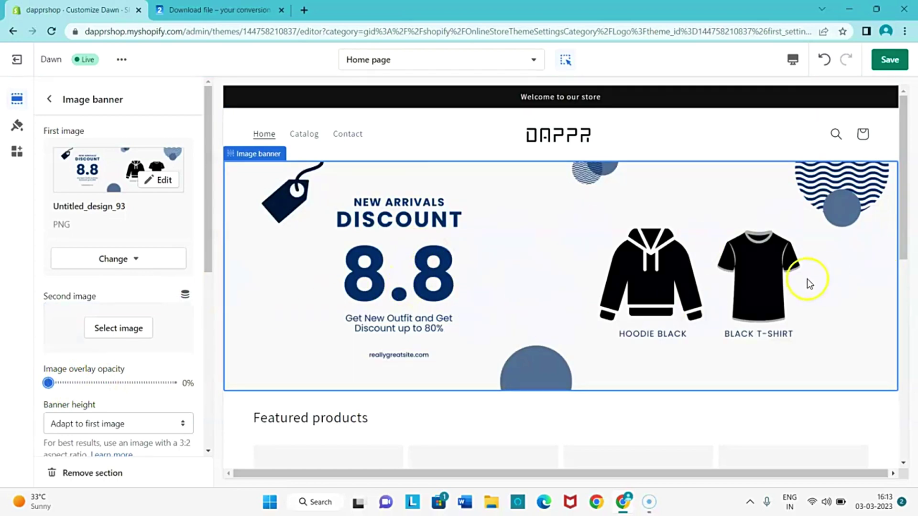
left_click(889, 60)
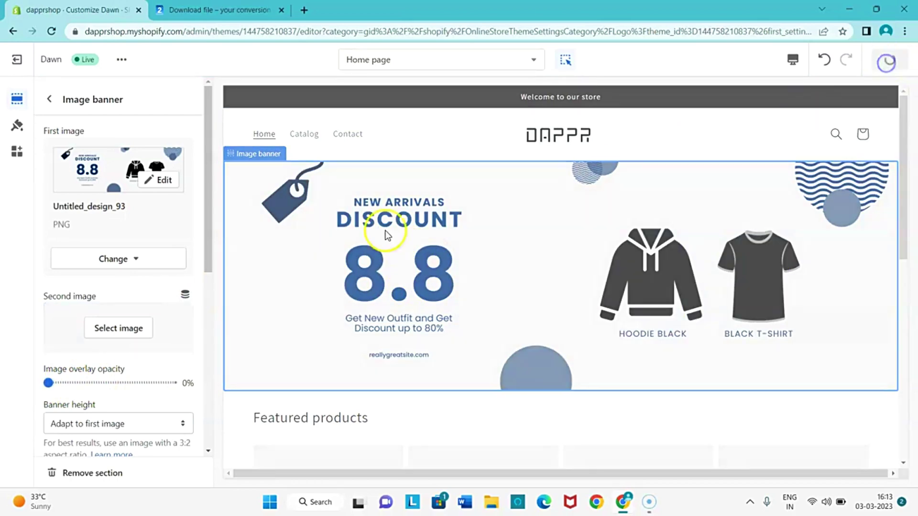
Adjust a further banner slider and bring up the preview device choices.
scroll(103, 364, "down", 5)
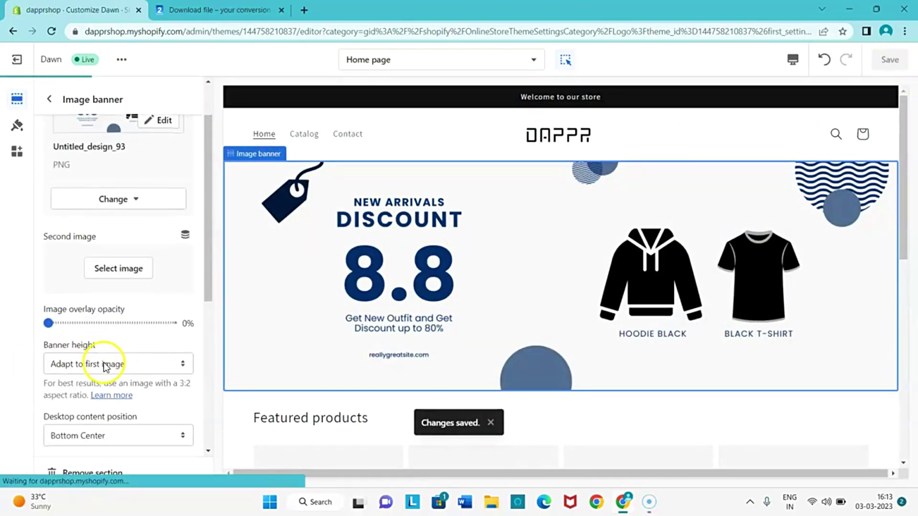
left_click_drag(79, 240, 132, 237)
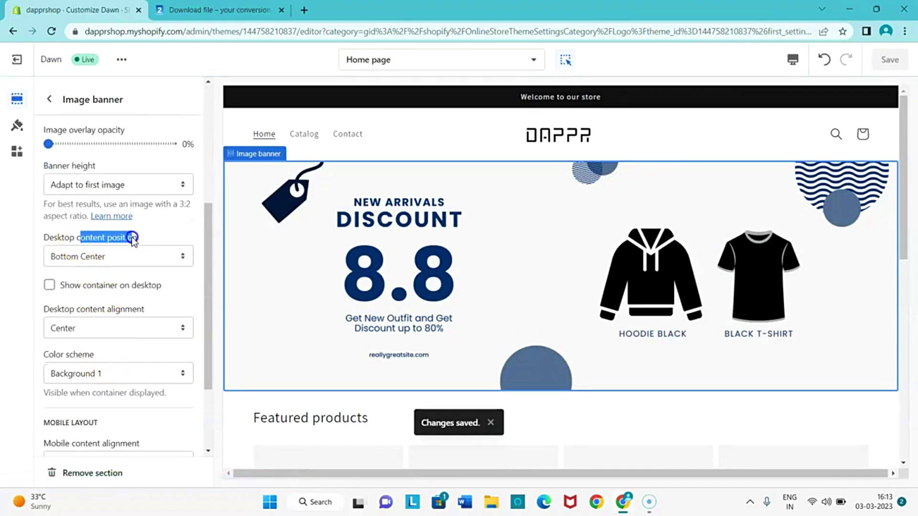
scroll(87, 276, "down", 2)
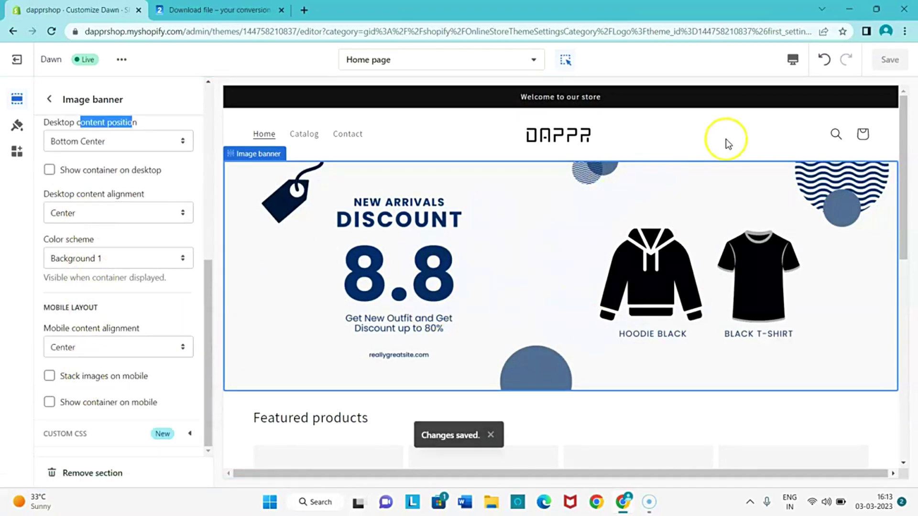
left_click(789, 67)
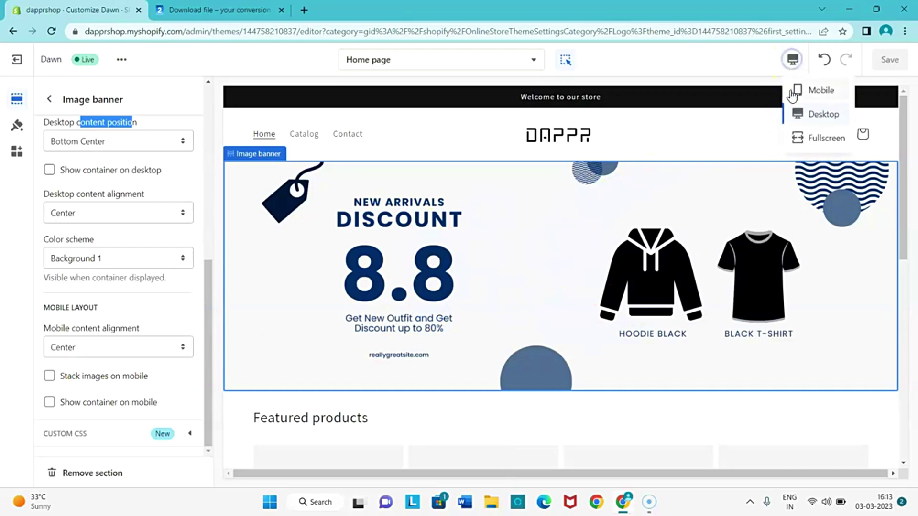
Check the home page in the mobile preview, then switch the preview to Desktop.
left_click(797, 90)
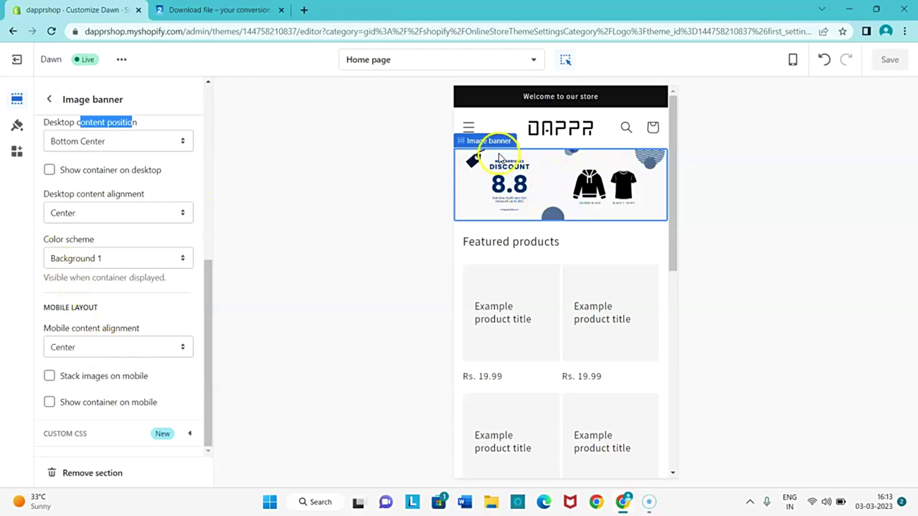
scroll(109, 166, "up", 8)
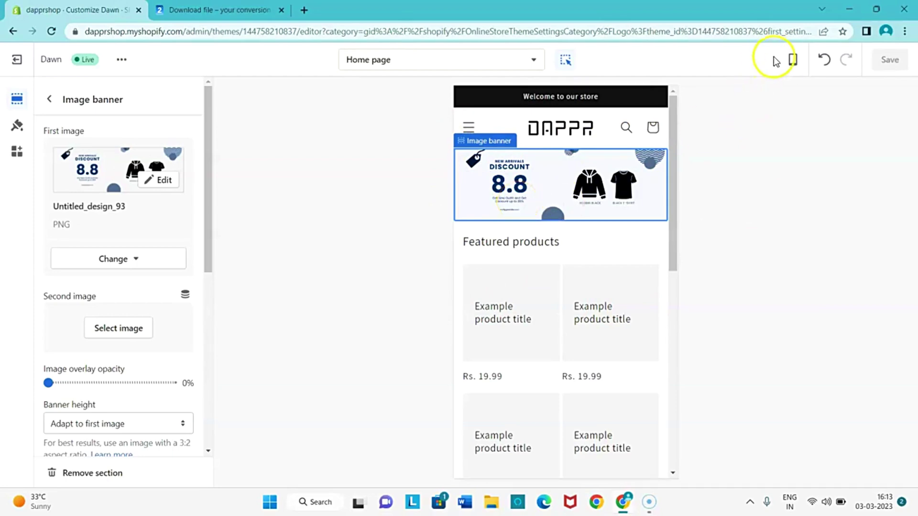
left_click(793, 59)
left_click(798, 115)
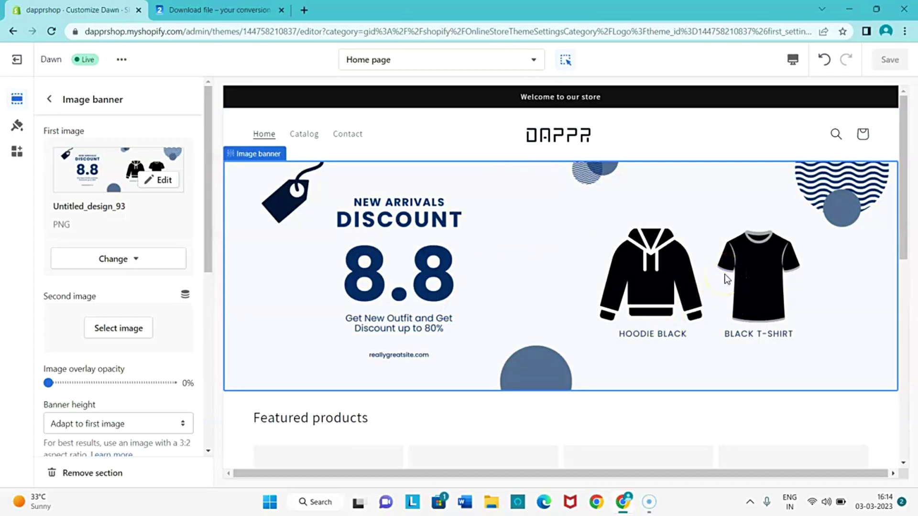
scroll(467, 303, "down", 6)
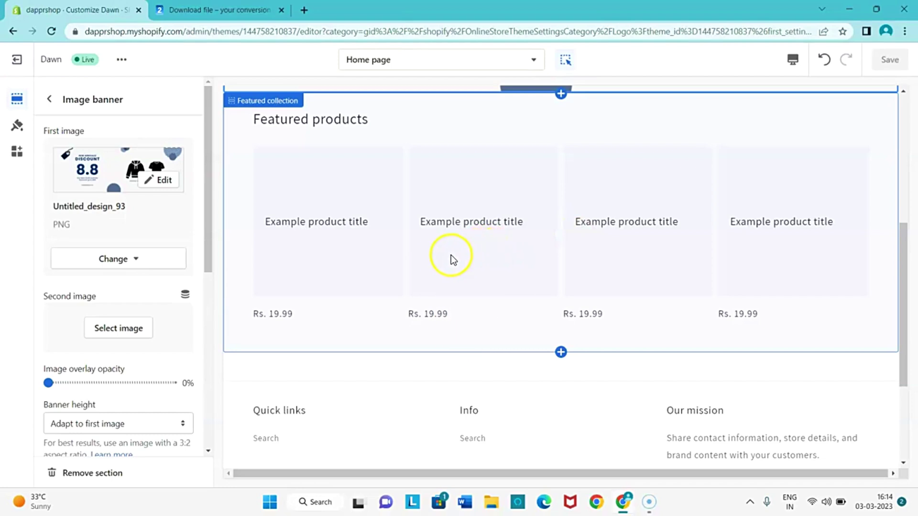
scroll(441, 256, "down", 1)
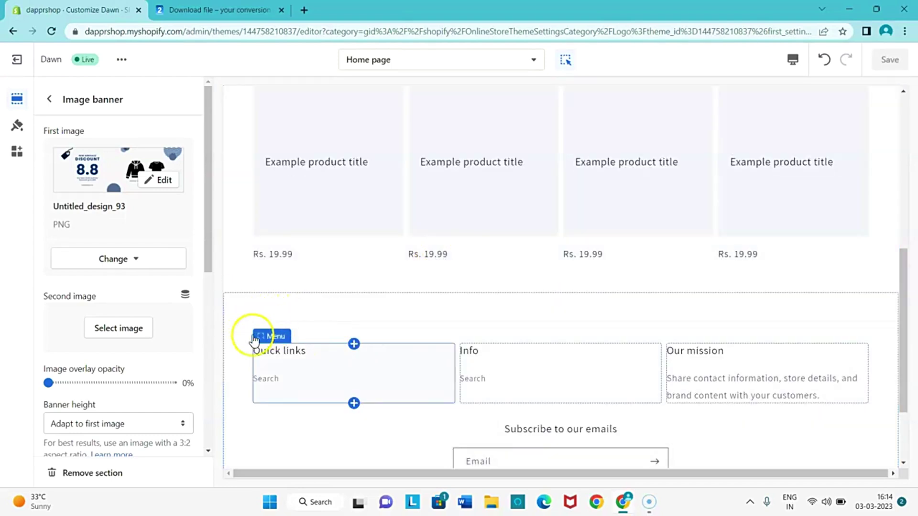
scroll(253, 354, "down", 2)
Reduce the footer's top margin from 48px to 0px, apply the Inverse colour scheme, and save.
left_click(245, 334)
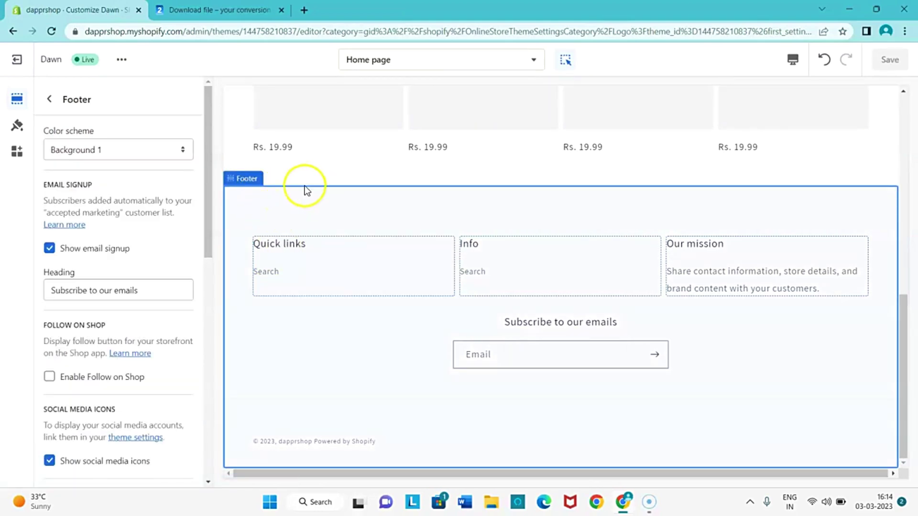
scroll(139, 335, "down", 6)
scroll(140, 338, "down", 5)
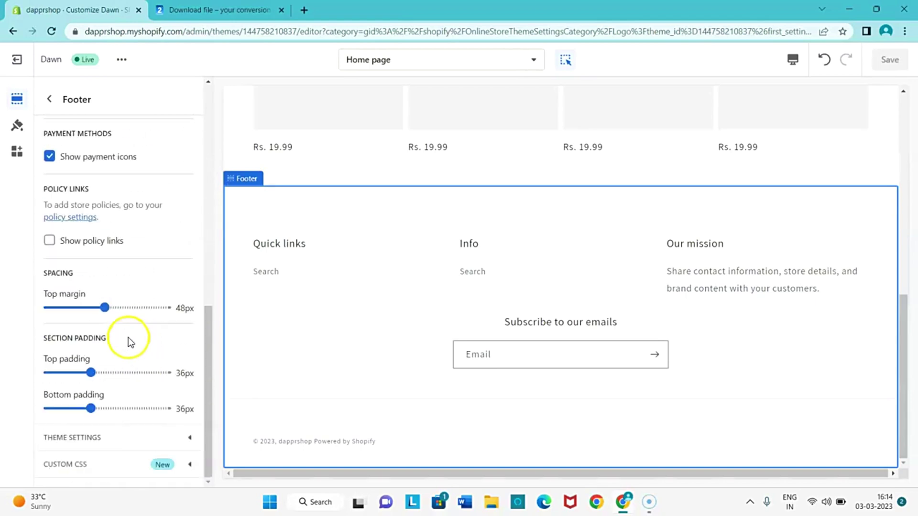
left_click_drag(104, 307, 6, 302)
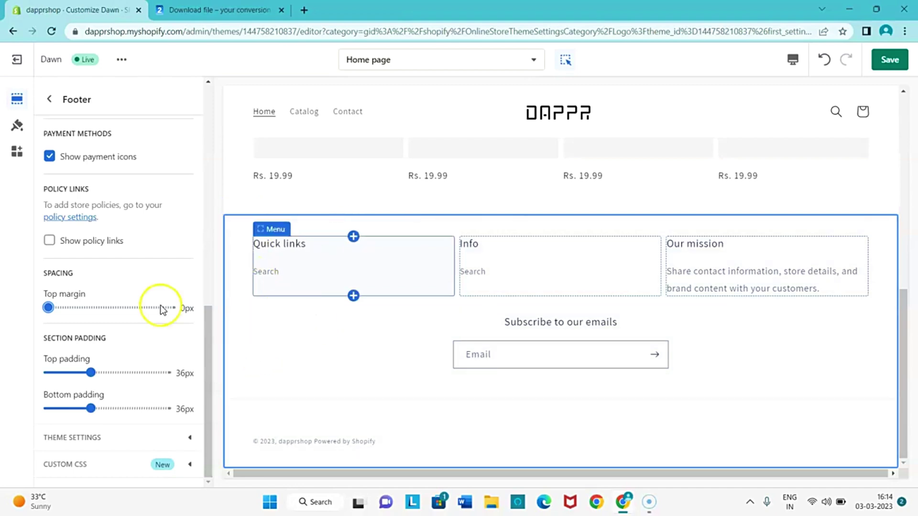
scroll(114, 272, "up", 15)
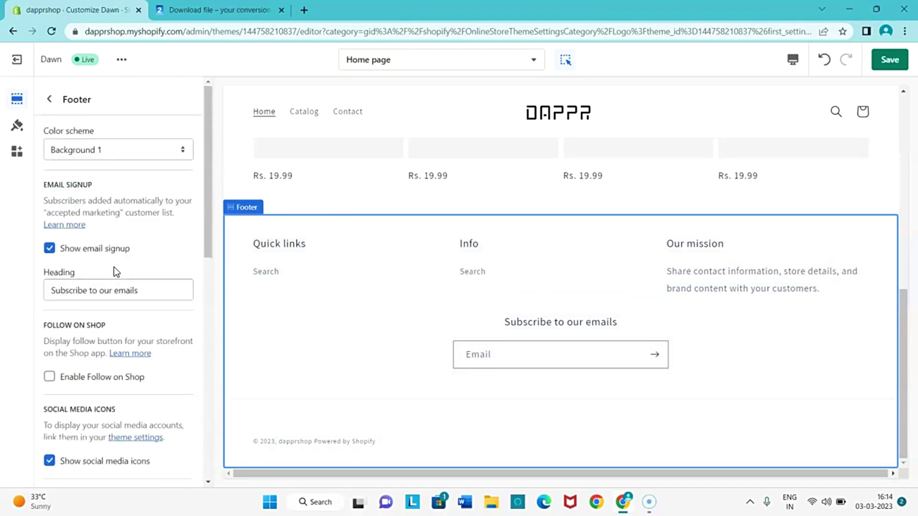
left_click(68, 148)
left_click(64, 205)
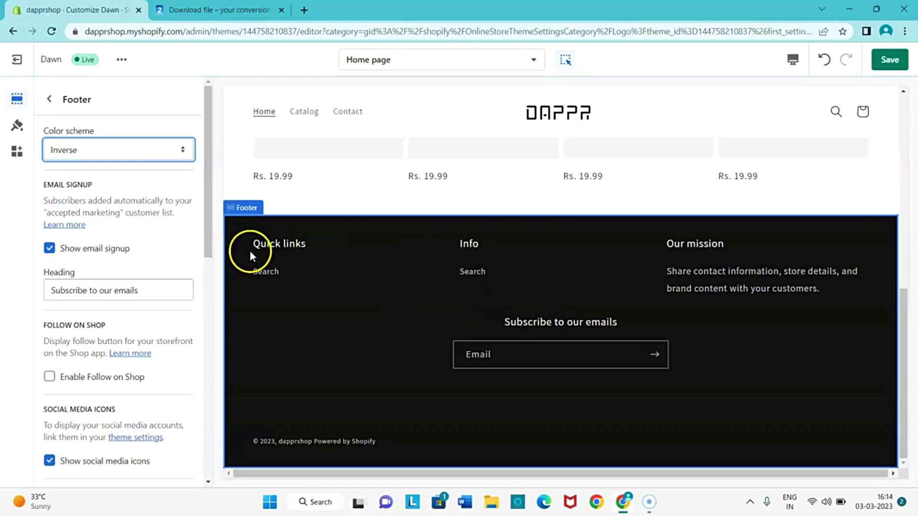
scroll(606, 318, "up", 5)
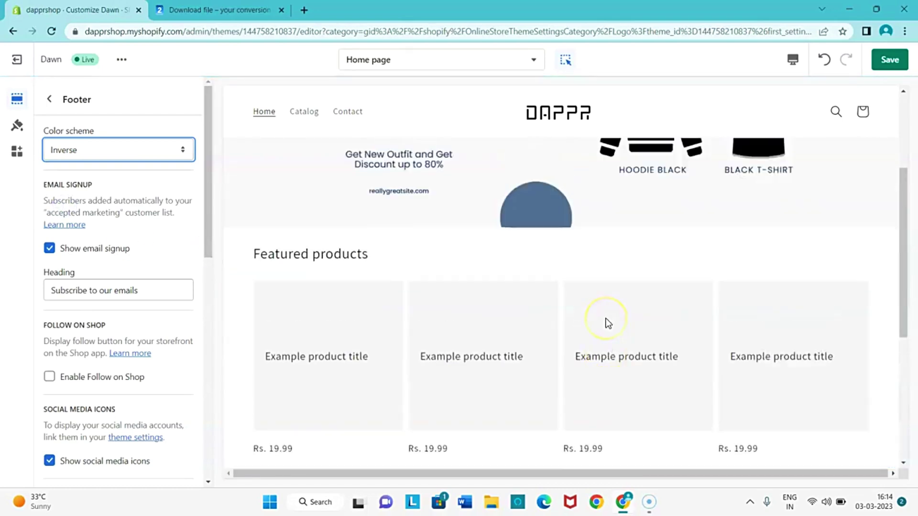
scroll(605, 320, "down", 5)
left_click(469, 286)
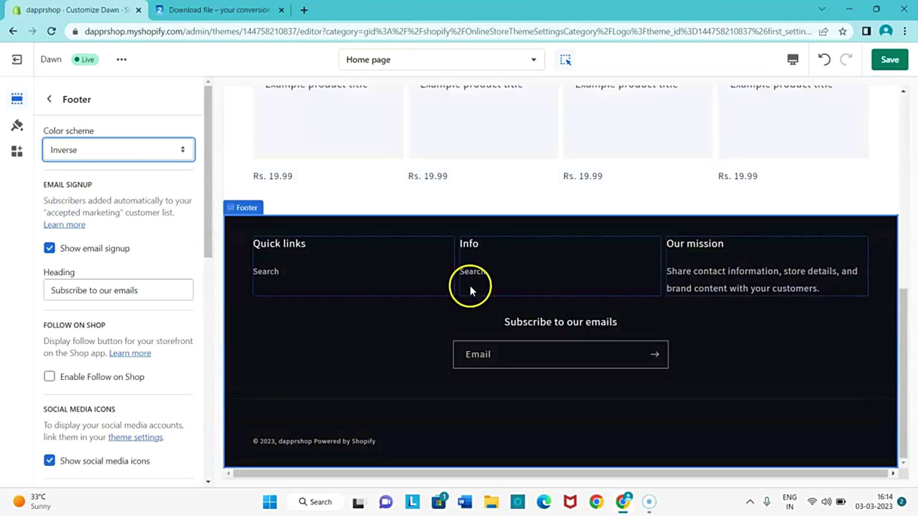
left_click(890, 59)
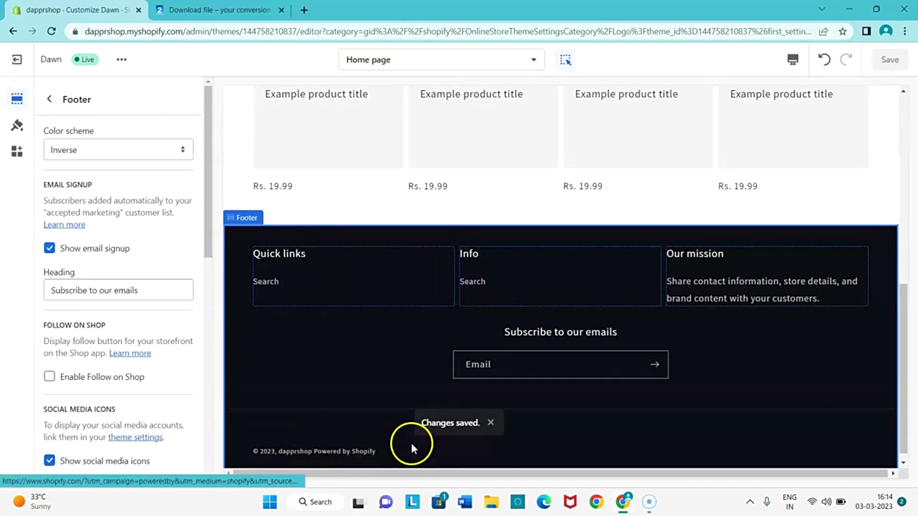
Change the Our mission column heading to 'Contact Details'.
left_click(697, 298)
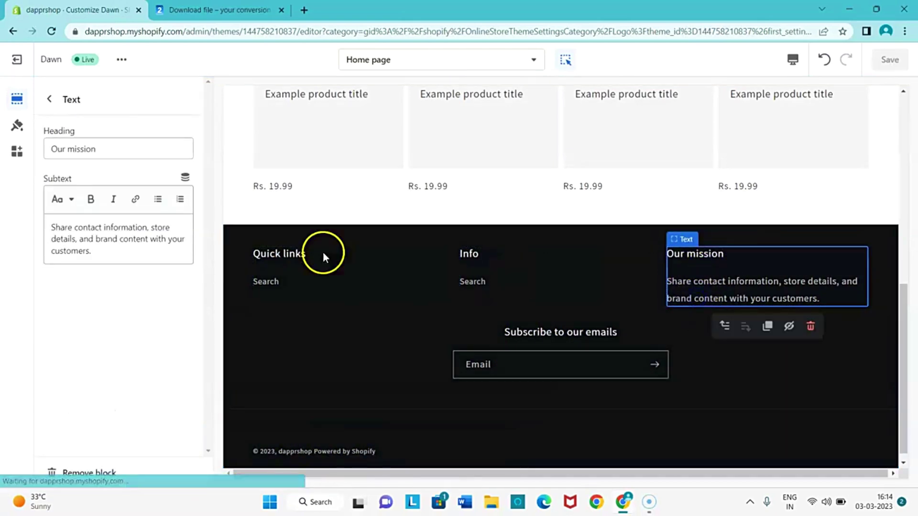
left_click_drag(125, 145, 32, 148)
key("Caps_Lock")
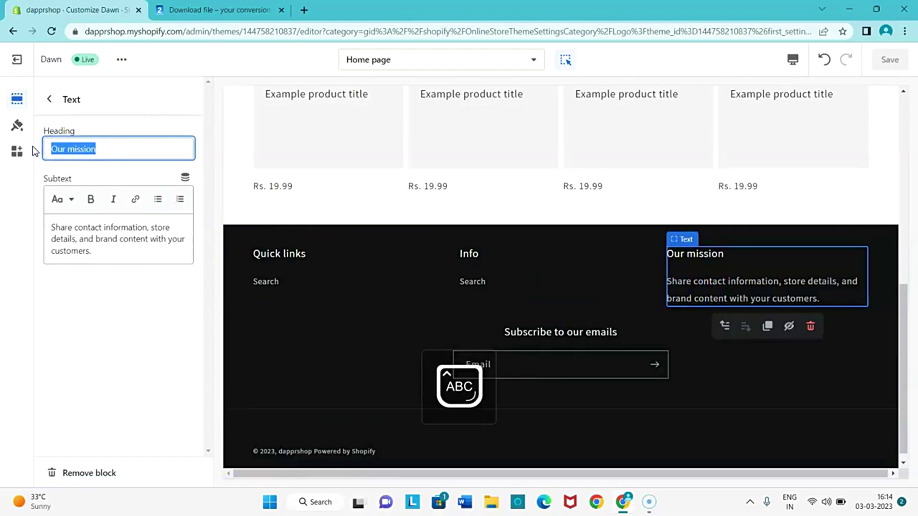
type("C")
key("Caps_Lock")
type("ontact")
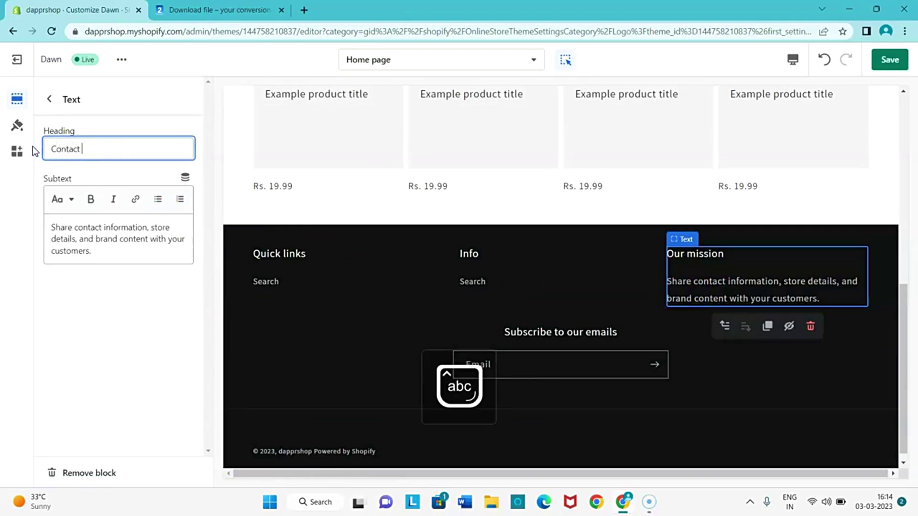
key("Caps_Lock")
type("D")
key("Caps_Lock")
type("etails")
Replace the subtext with a request to email any query to the shop's address, and save.
left_click_drag(98, 253, 35, 220)
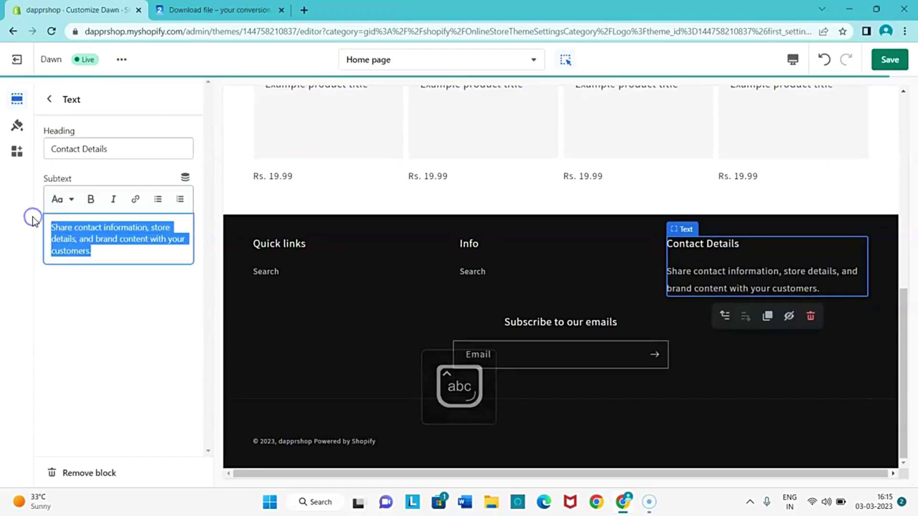
key("Caps_Lock")
type("P")
key("Caps_Lock")
type("lease ")
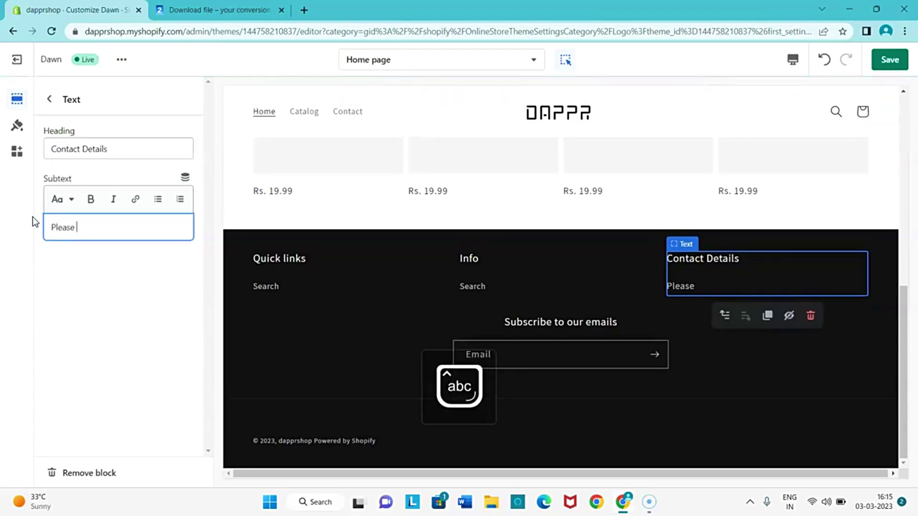
type("contact us")
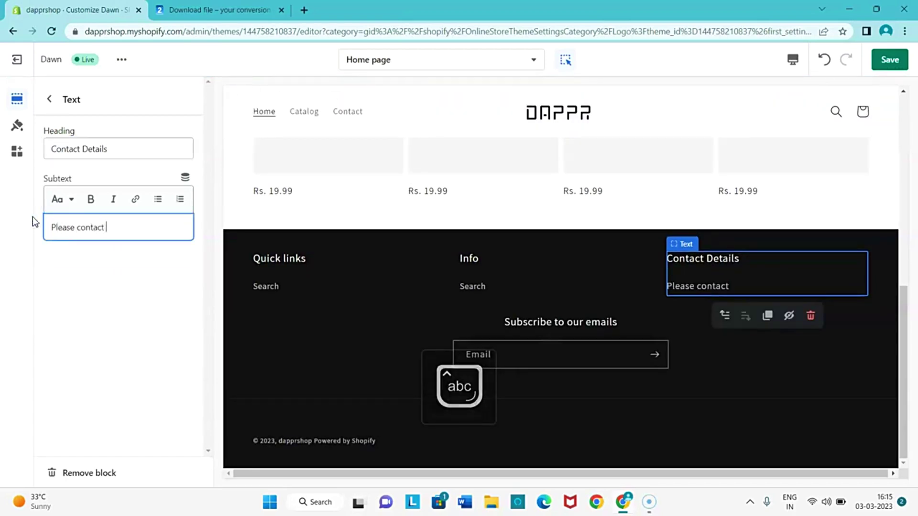
key("BackSpace")
key("BackSpace")
key("BackSpace")
key("BackSpace")
key("BackSpace")
key("BackSpace")
key("BackSpace")
key("BackSpace")
key("BackSpace")
key("BackSpace")
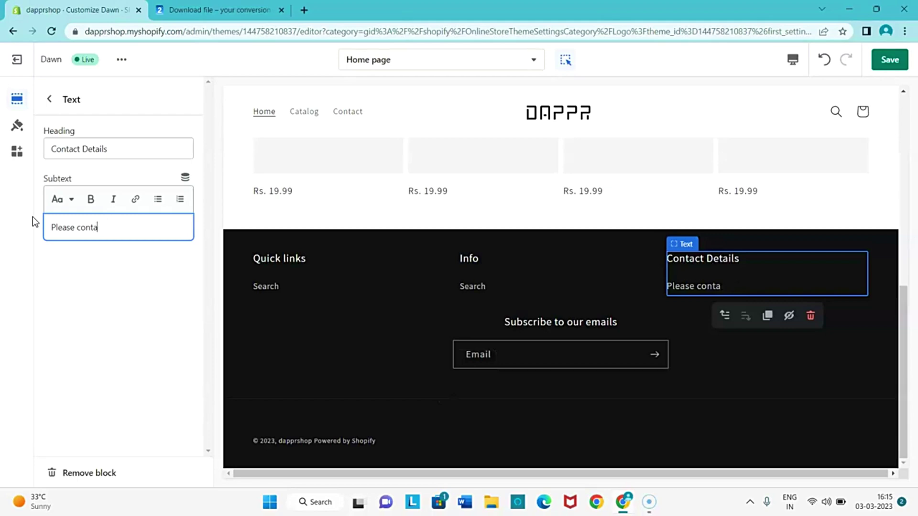
type("email us for an")
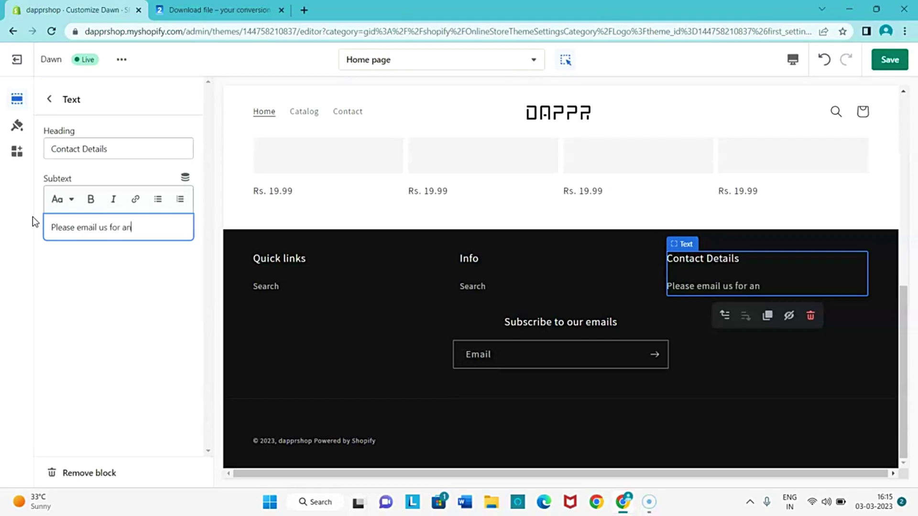
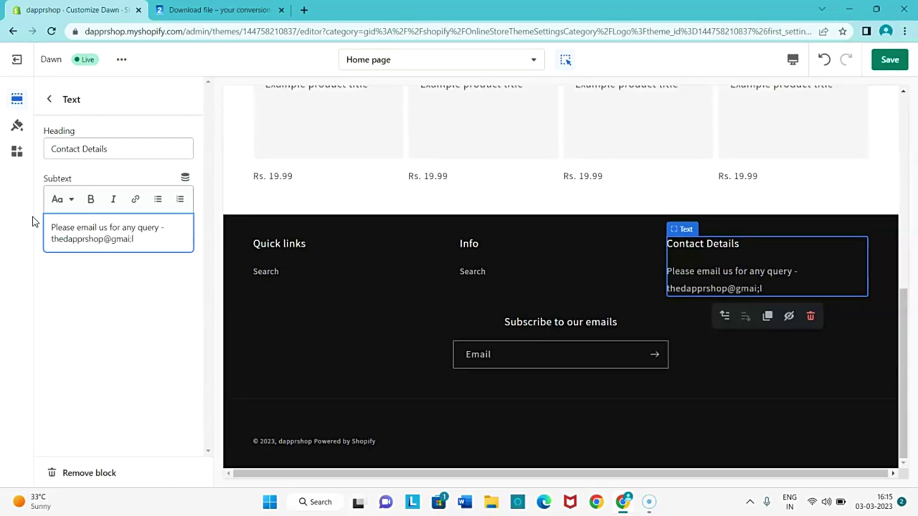
left_click(889, 60)
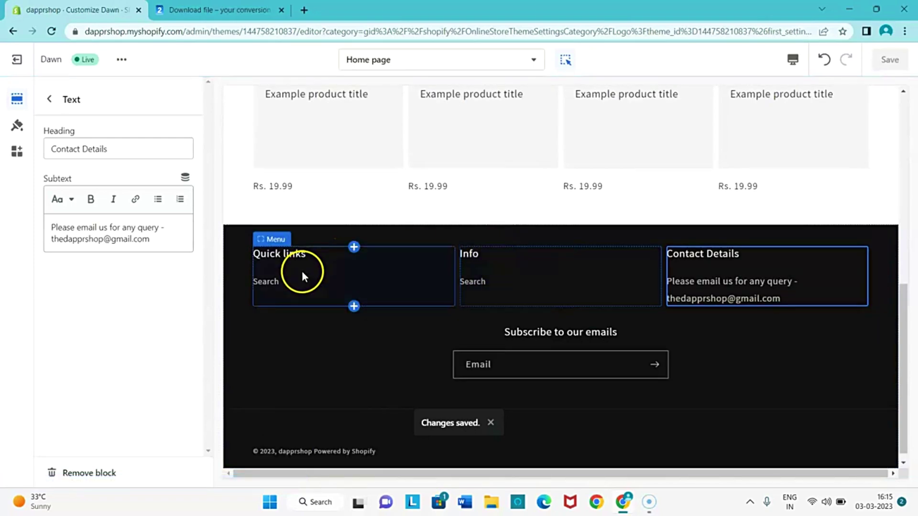
Rename the Info footer menu column heading to 'Company Policy' and save.
left_click(530, 279)
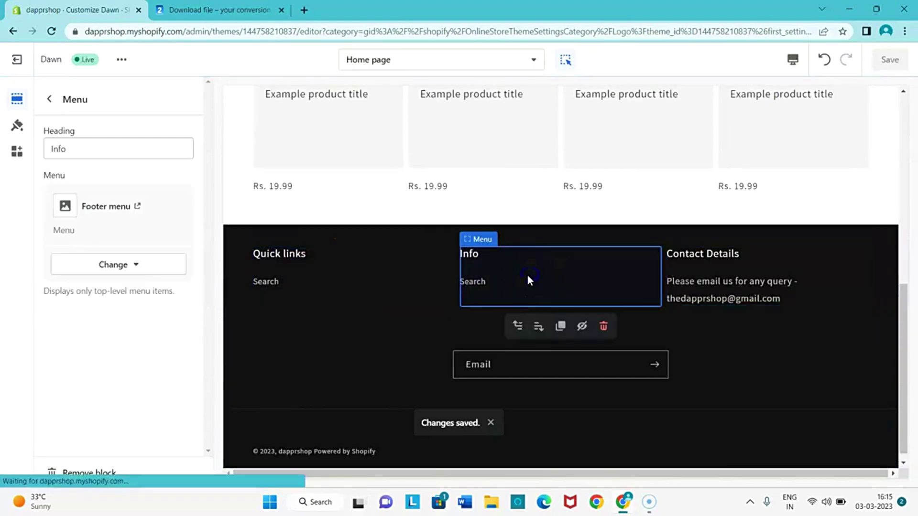
left_click(96, 148)
key("Caps_Lock")
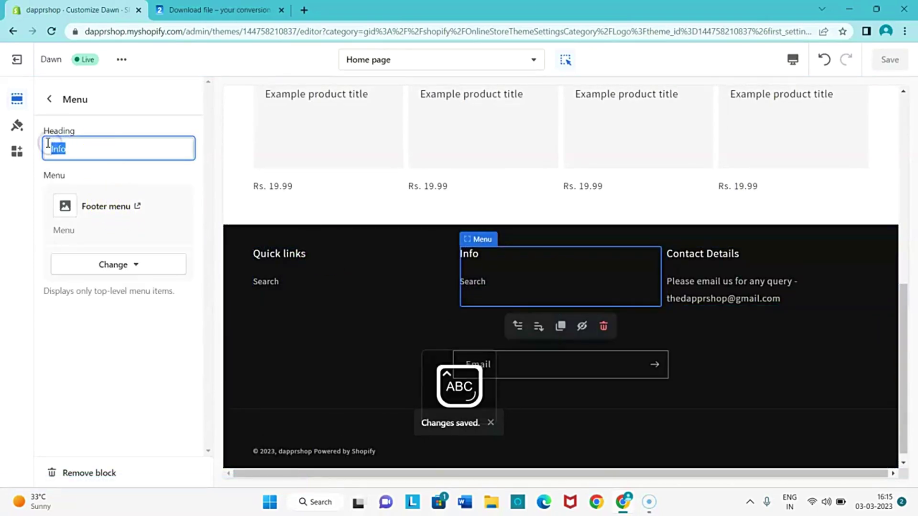
key("Caps_Lock")
type("q")
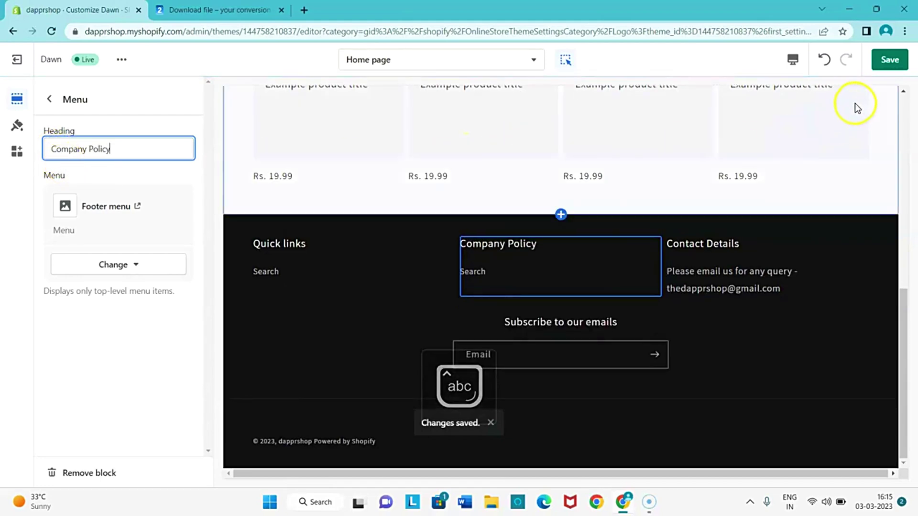
left_click(890, 60)
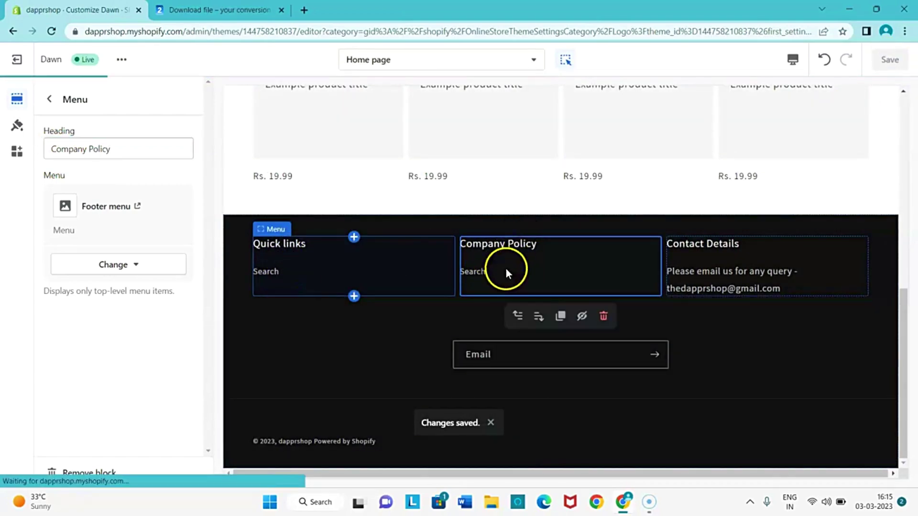
Close the Download file browser tab and scroll the preview back to the top.
scroll(511, 272, "up", 10)
scroll(488, 285, "down", 2)
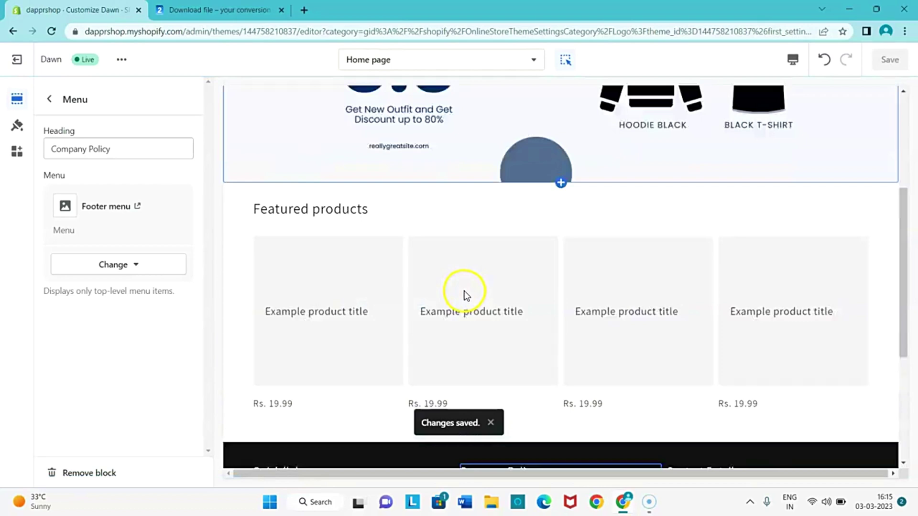
scroll(382, 220, "up", 4)
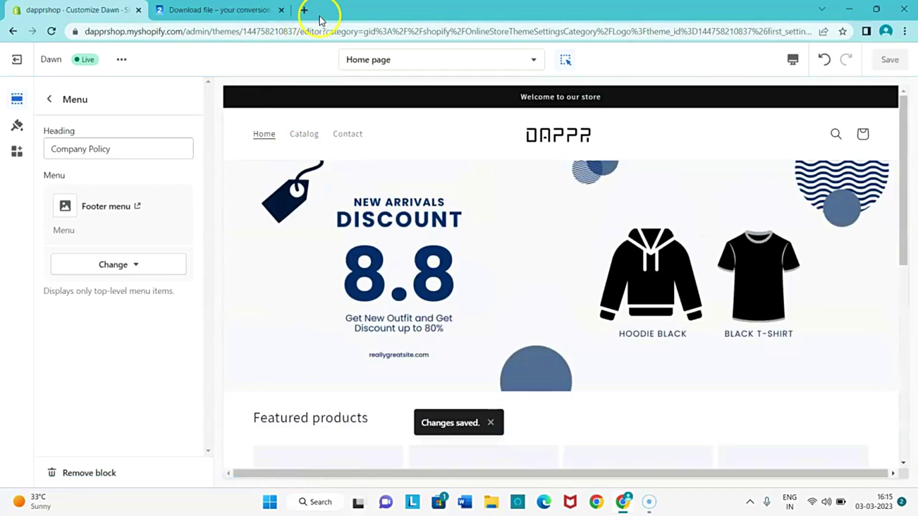
left_click(281, 10)
scroll(348, 127, "down", 5)
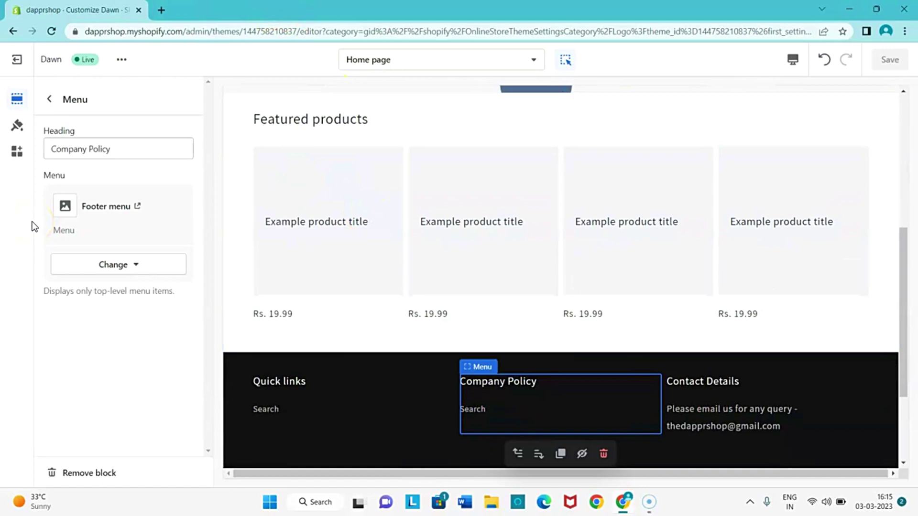
scroll(335, 310, "up", 5)
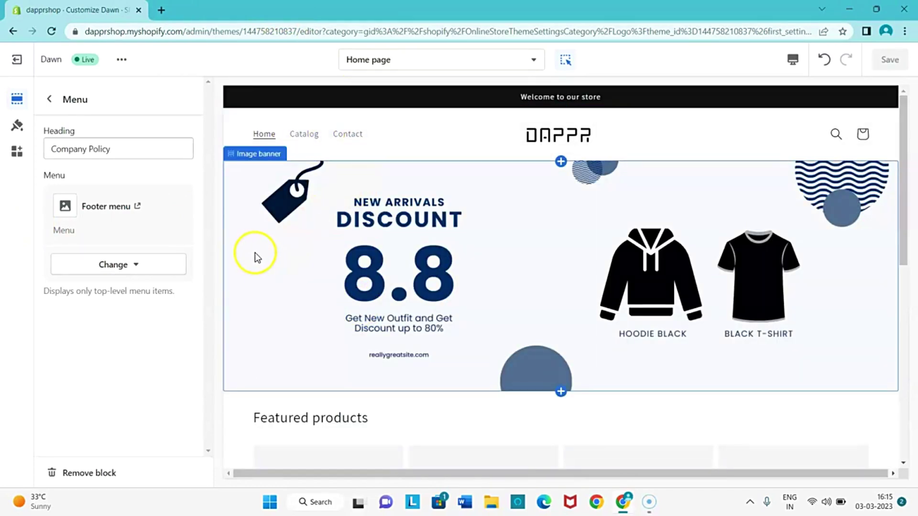
In Theme settings, collapse Logo and expand Typography to view the Assistant Regular heading and body fonts.
left_click(18, 126)
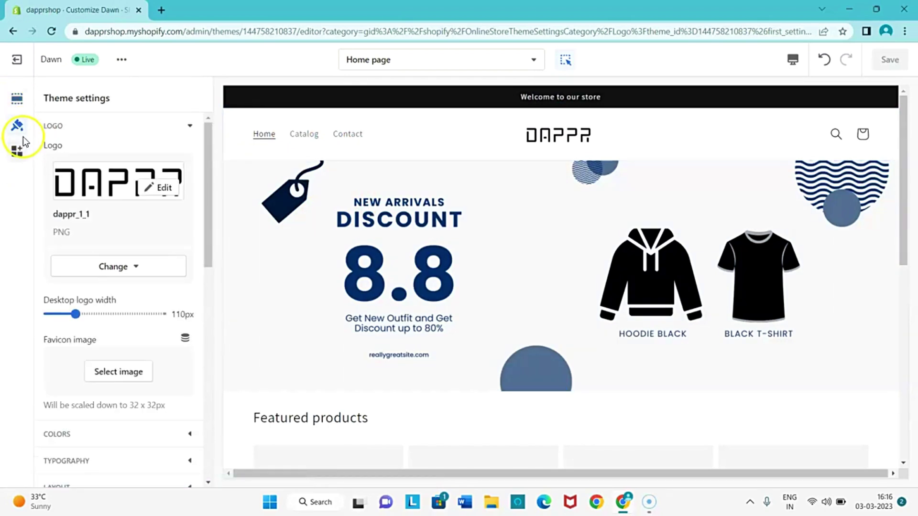
left_click(185, 124)
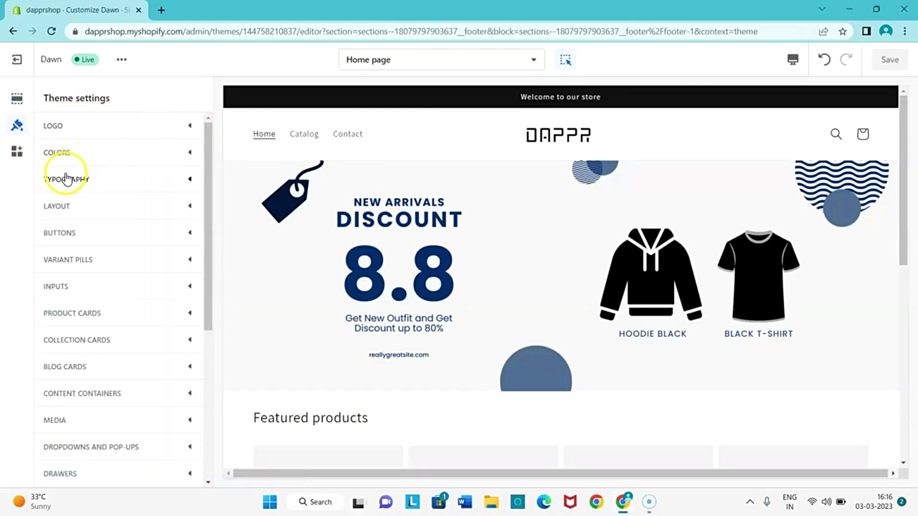
left_click(64, 180)
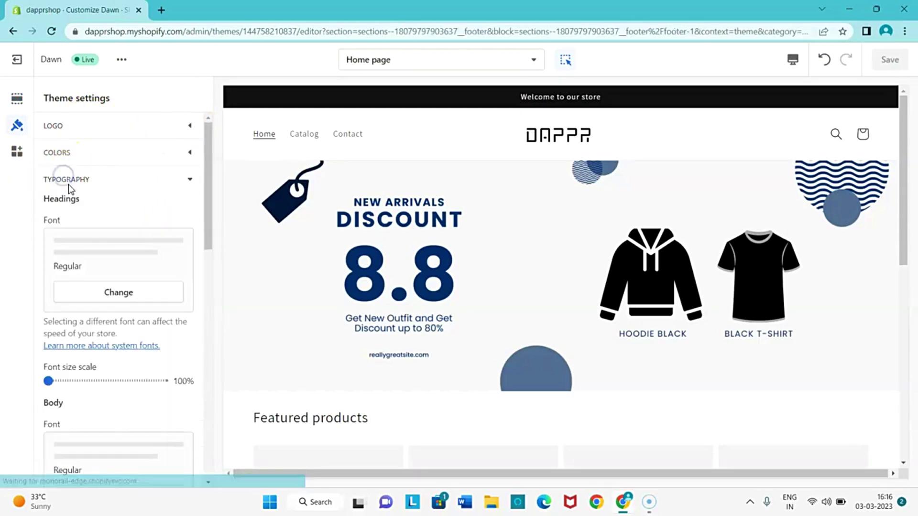
scroll(105, 246, "down", 1)
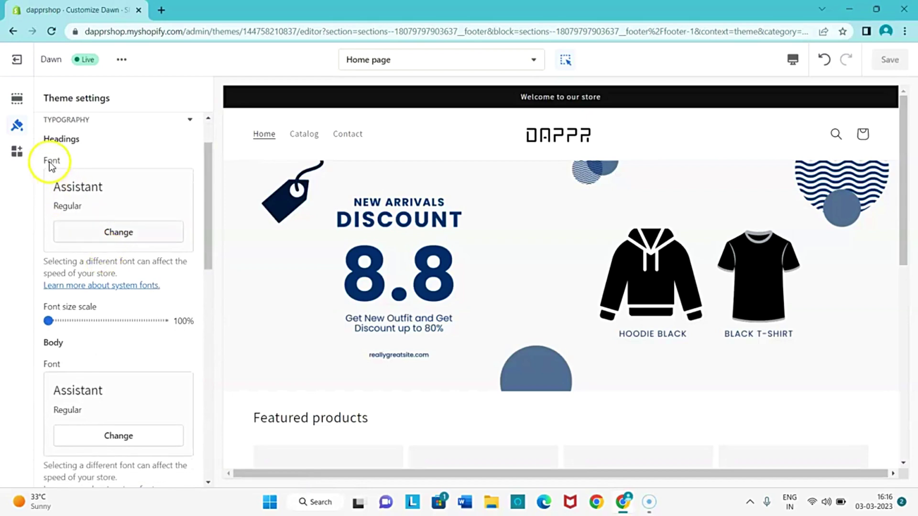
scroll(92, 239, "down", 1)
scroll(54, 261, "down", 3)
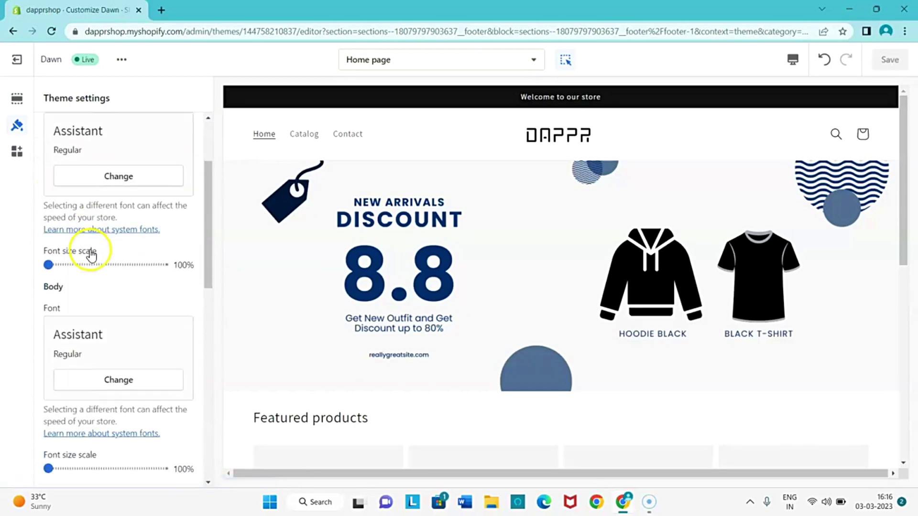
scroll(252, 296, "down", 3)
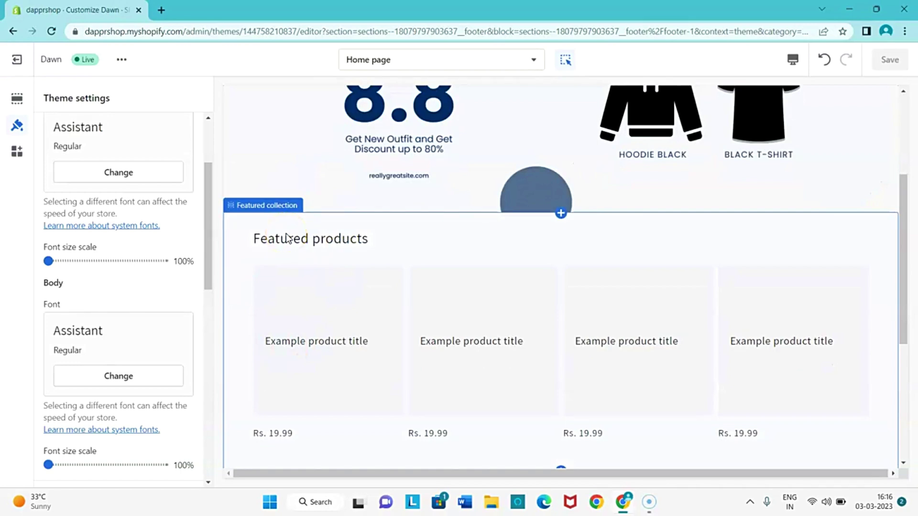
scroll(143, 186, "up", 3)
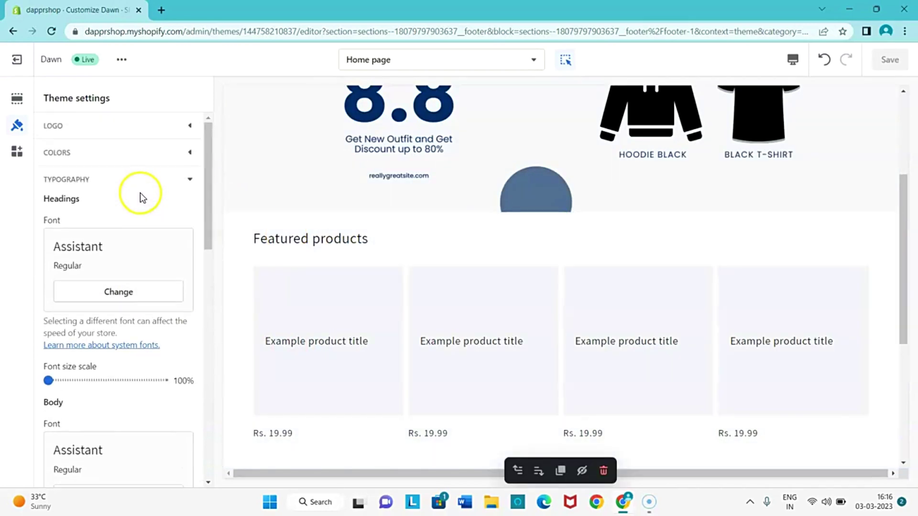
Preview Mono, Alegreya and Catamaran as the heading font, loading more fonts.
left_click(120, 286)
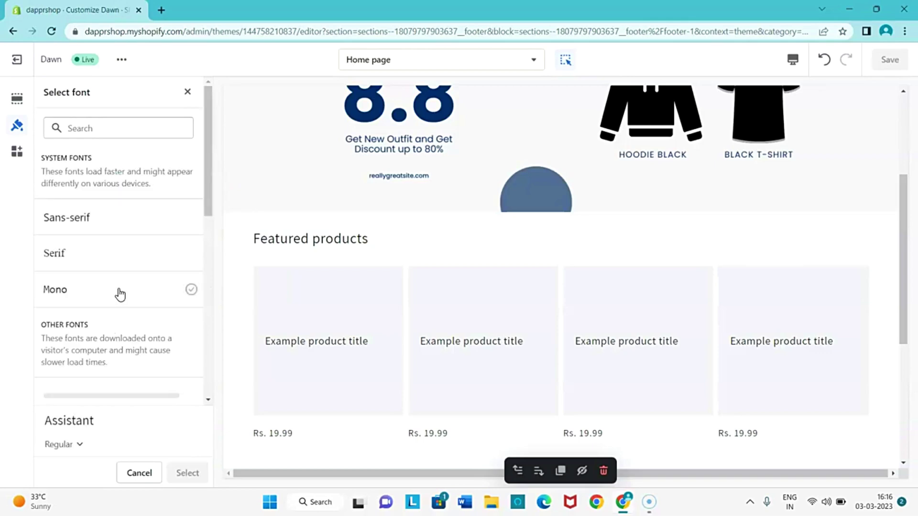
left_click(87, 299)
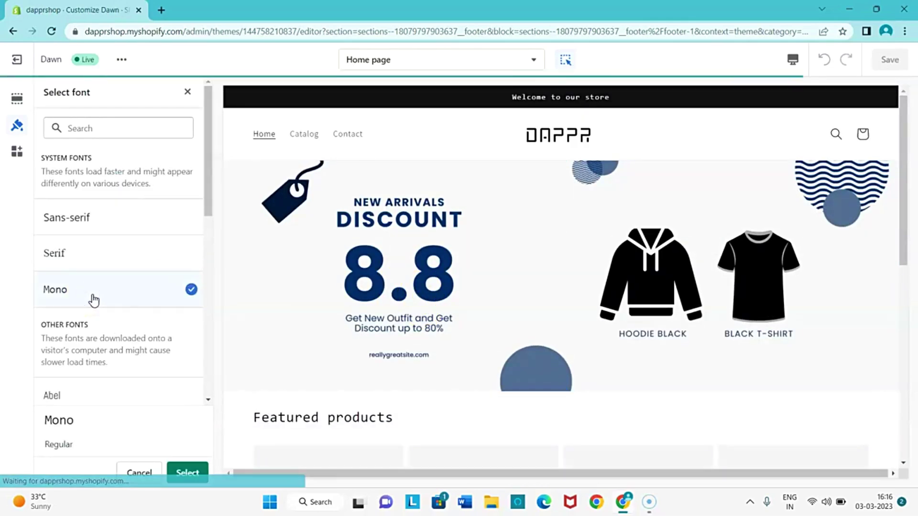
scroll(98, 298, "down", 1)
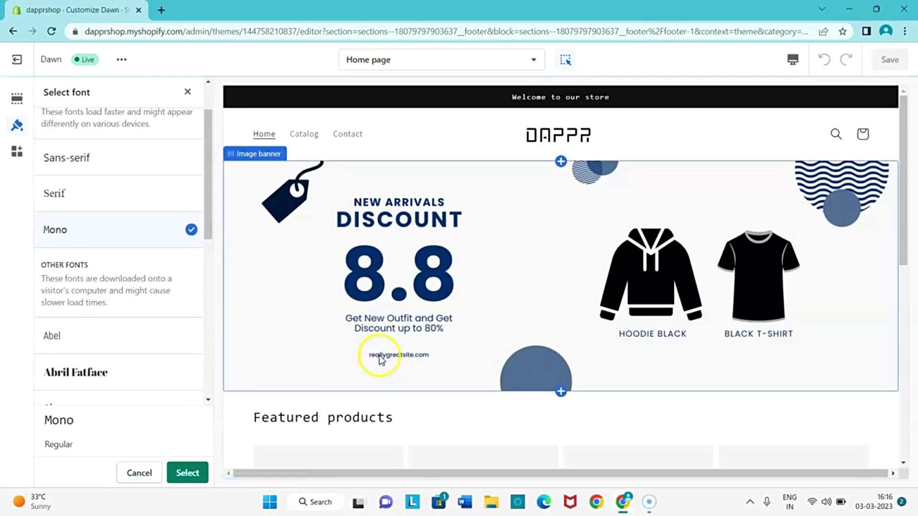
scroll(298, 354, "down", 1)
scroll(330, 367, "down", 2)
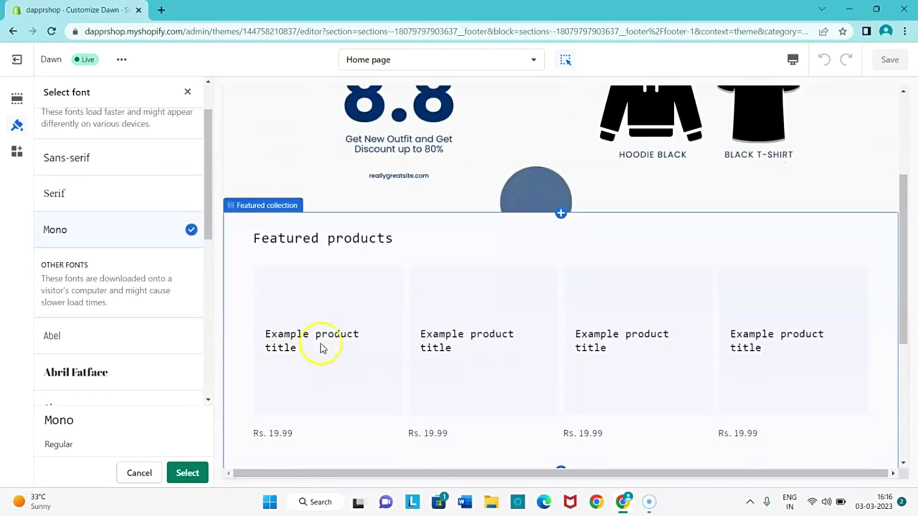
scroll(90, 292, "down", 1)
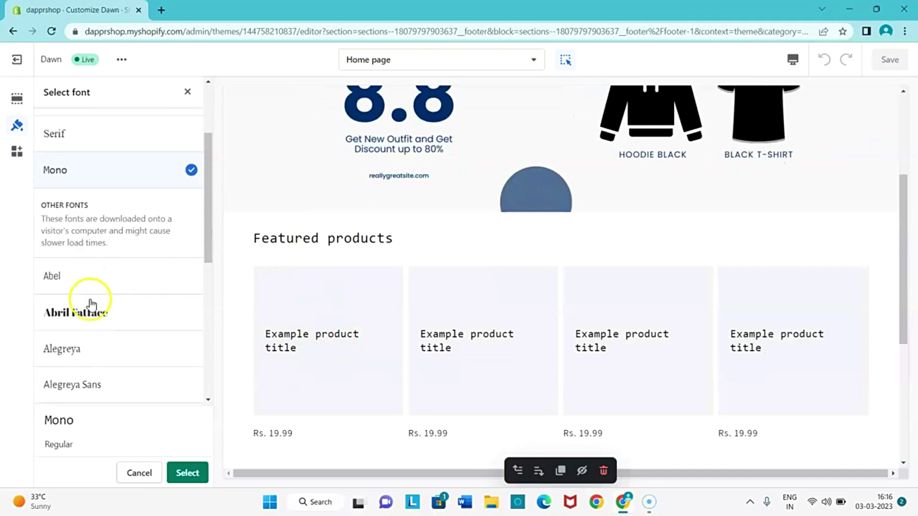
left_click(69, 349)
scroll(74, 351, "down", 4)
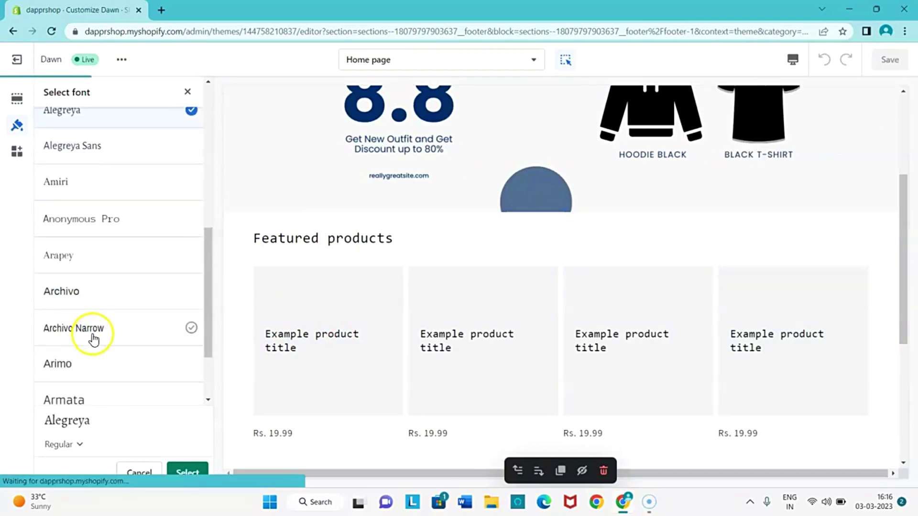
scroll(94, 335, "down", 2)
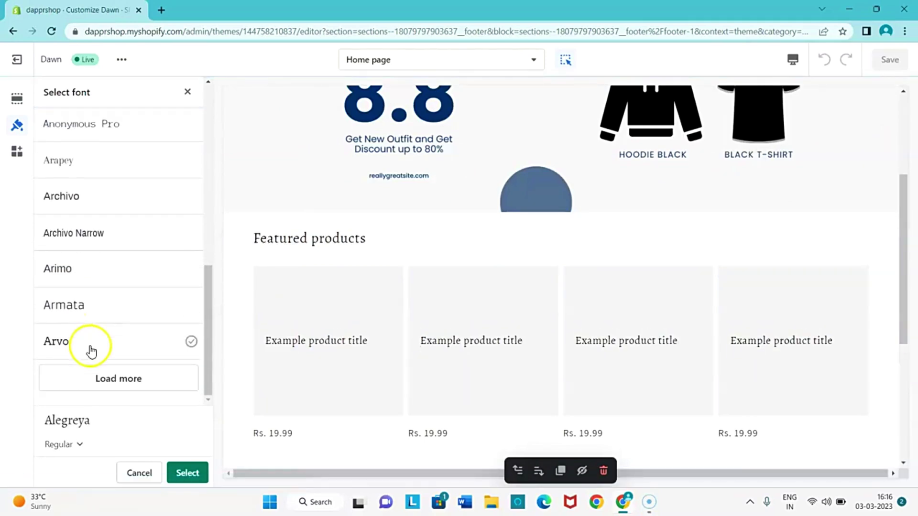
left_click(91, 377)
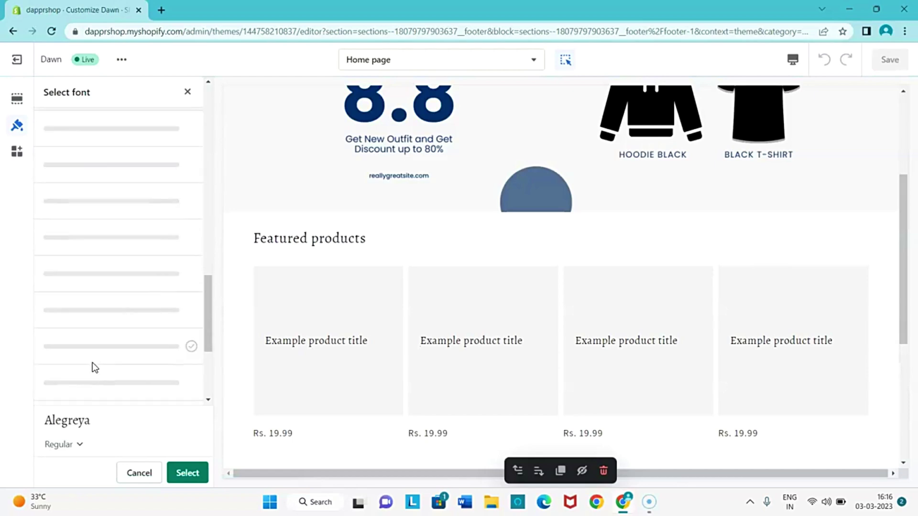
left_click(76, 280)
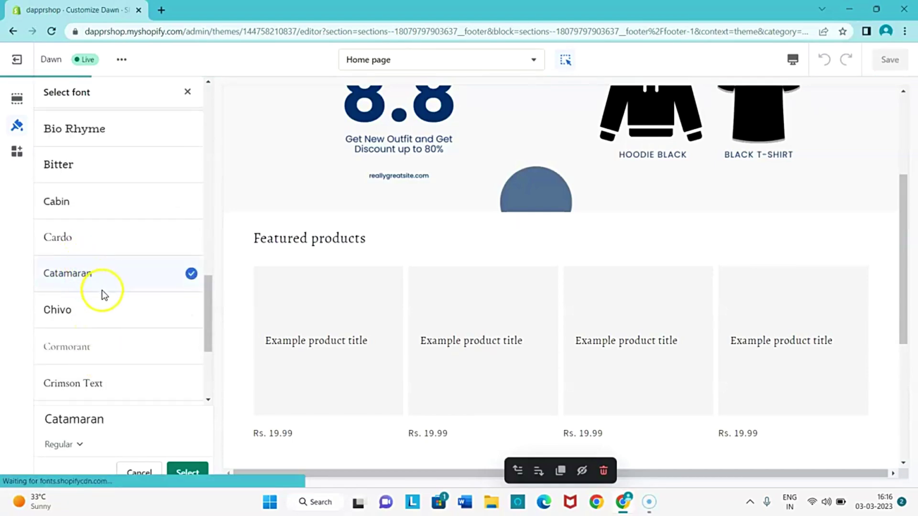
scroll(108, 306, "down", 4)
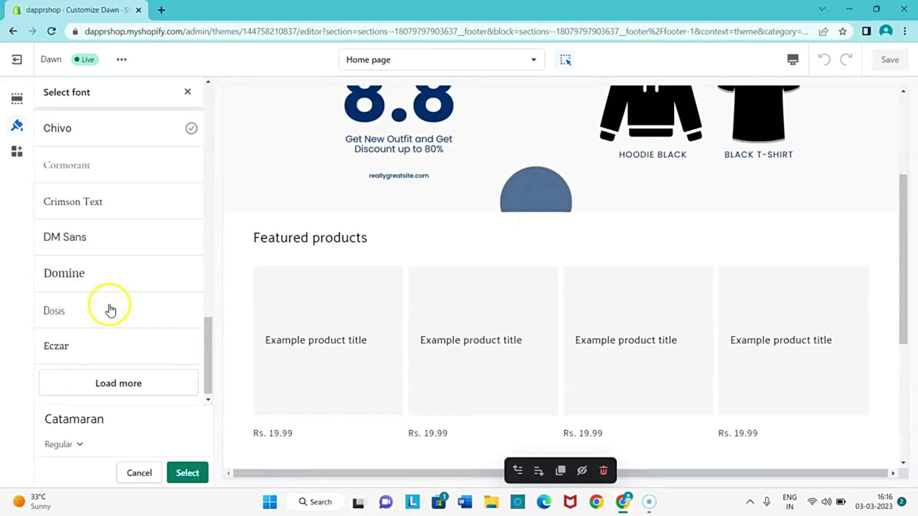
Pick Dosis at Medium weight and apply it to headings.
left_click(80, 313)
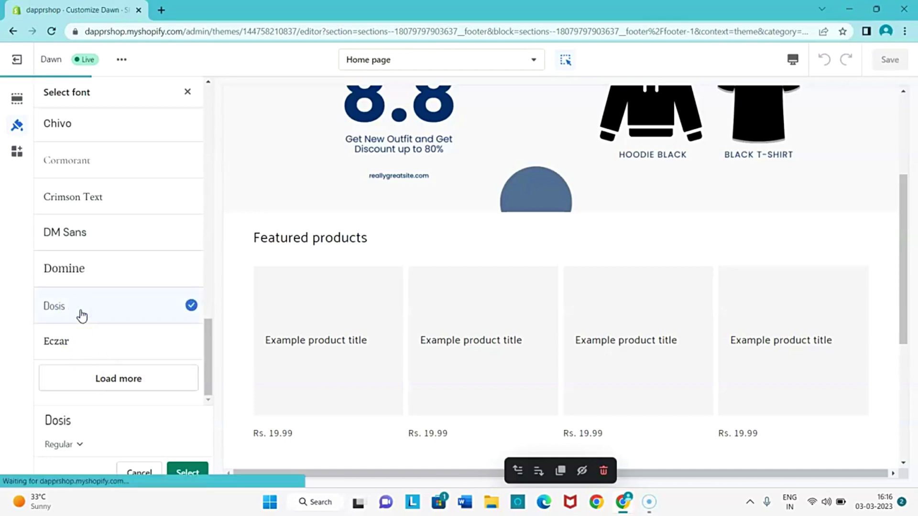
left_click(53, 320)
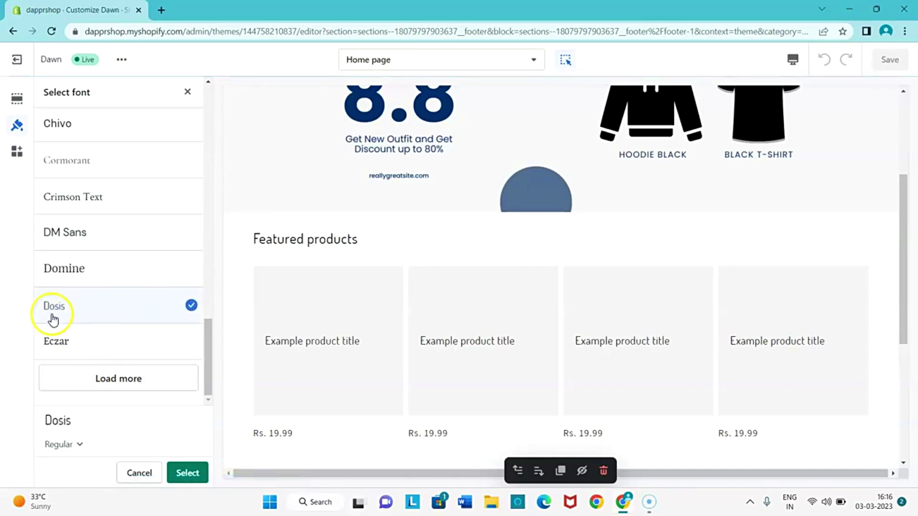
left_click(57, 446)
left_click(62, 347)
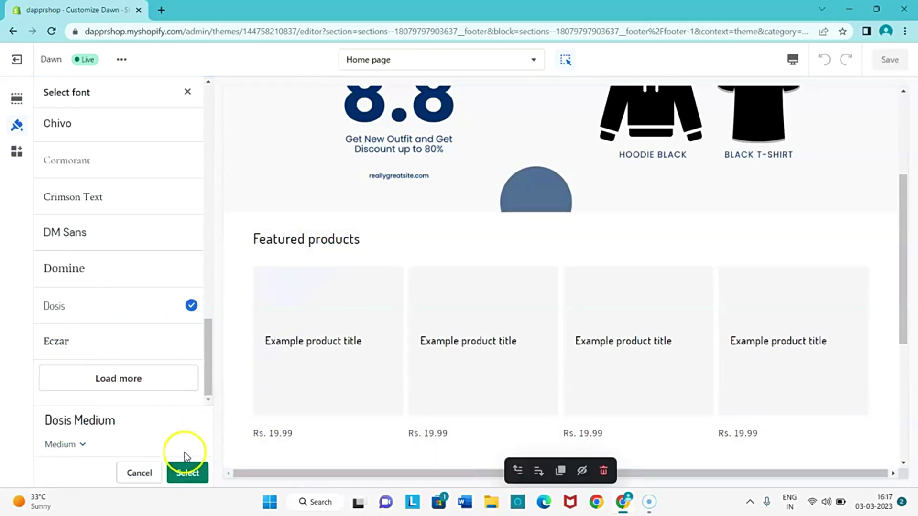
left_click(186, 471)
Open the body font picker and preview Dosis and Inconsolata for body text.
scroll(502, 242, "up", 4)
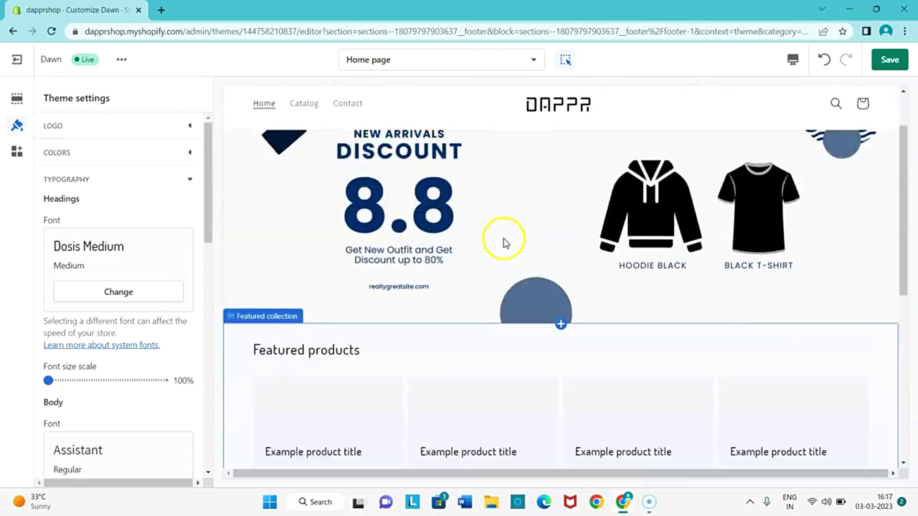
scroll(335, 191, "down", 5)
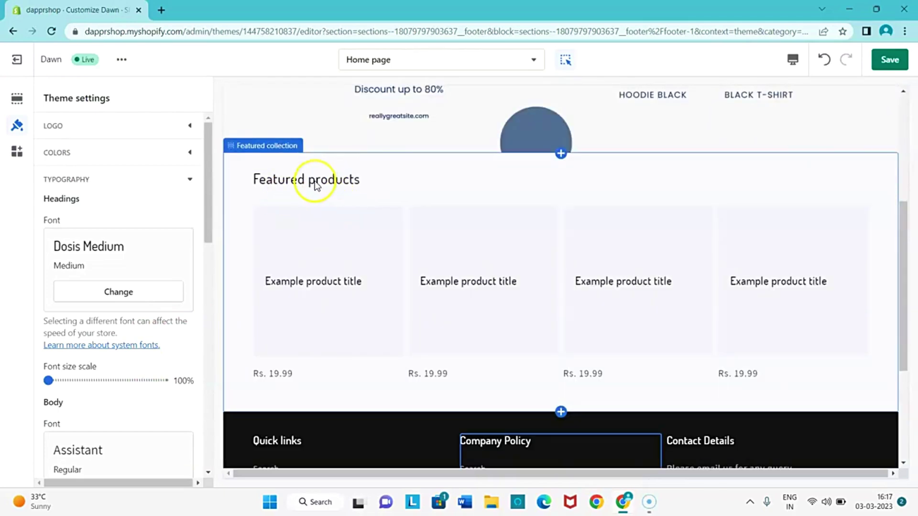
scroll(132, 373, "down", 3)
left_click(88, 377)
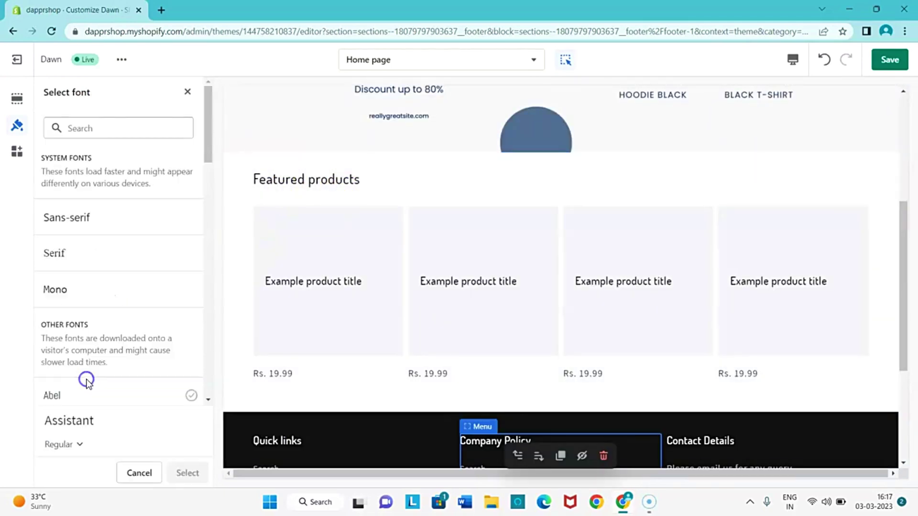
scroll(139, 308, "down", 5)
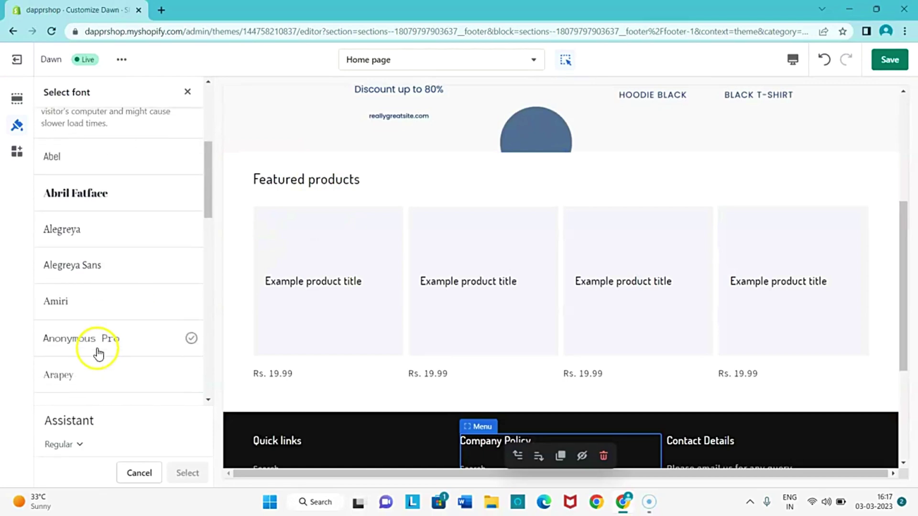
scroll(98, 353, "down", 15)
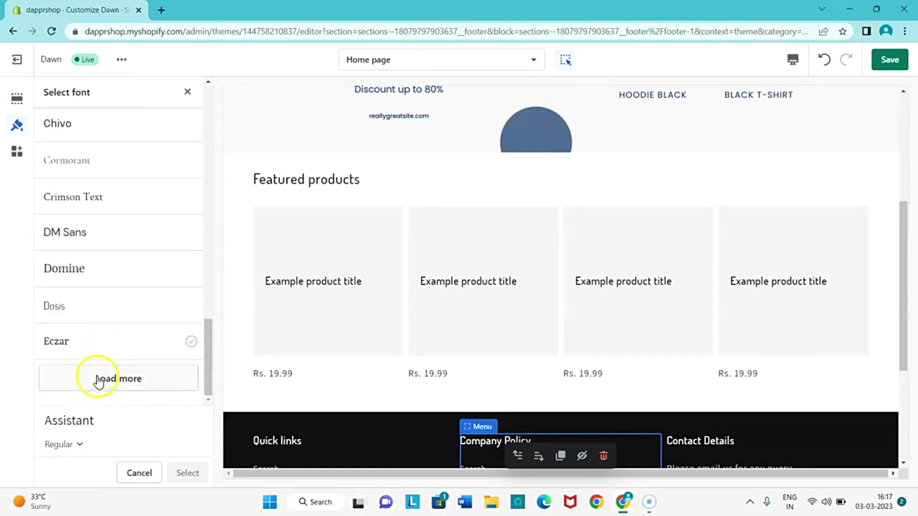
left_click(97, 379)
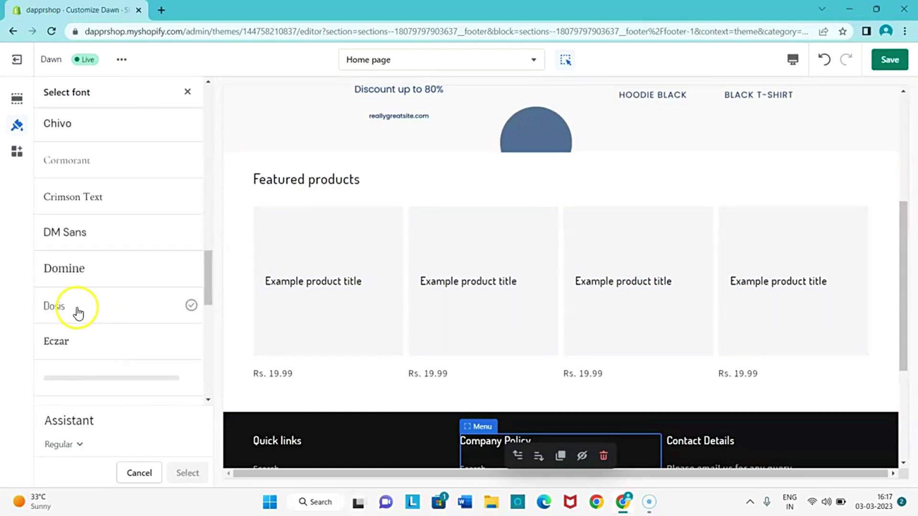
left_click(96, 312)
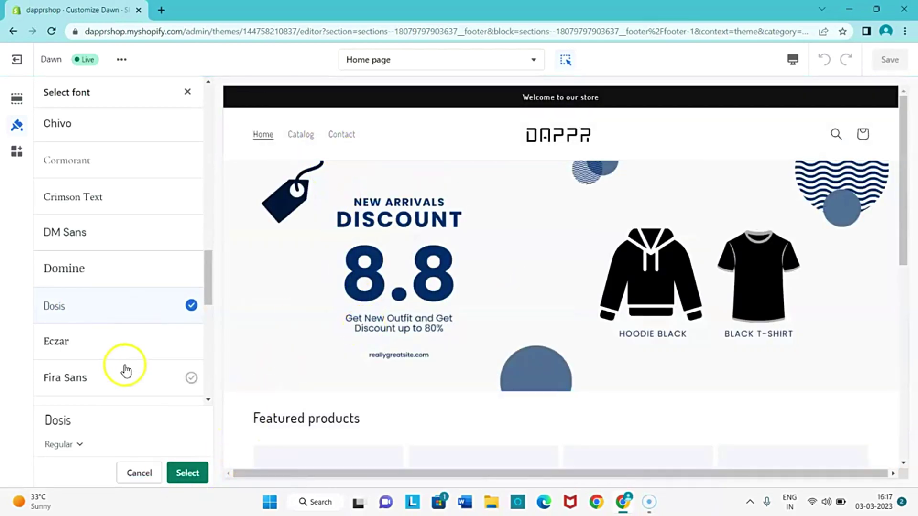
scroll(127, 366, "down", 5)
left_click(108, 289)
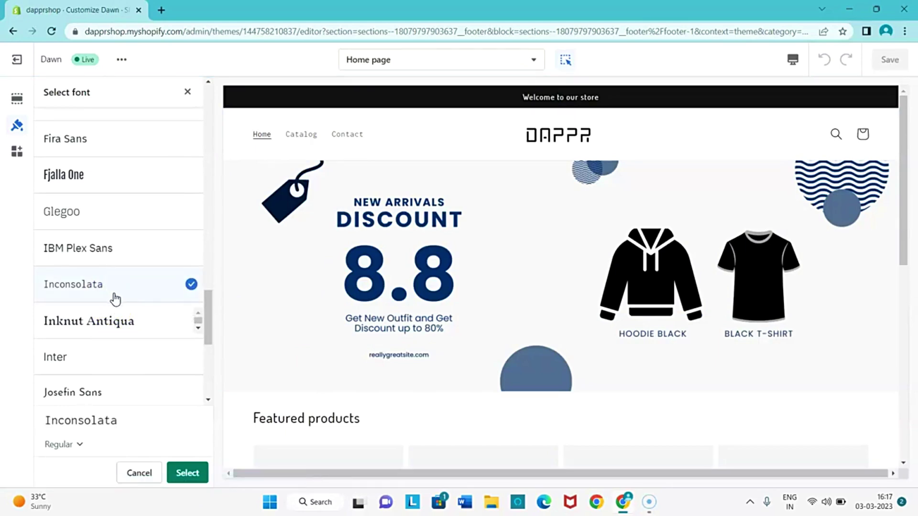
Load more fonts and preview Megrim, Maven Pro and Nobile for body text.
scroll(100, 304, "down", 4)
scroll(93, 264, "down", 1)
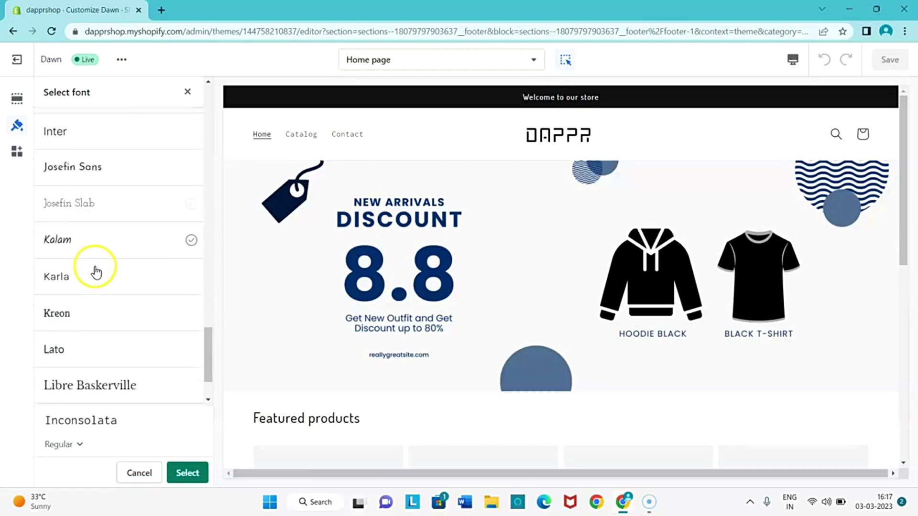
scroll(86, 310, "down", 2)
left_click(115, 385)
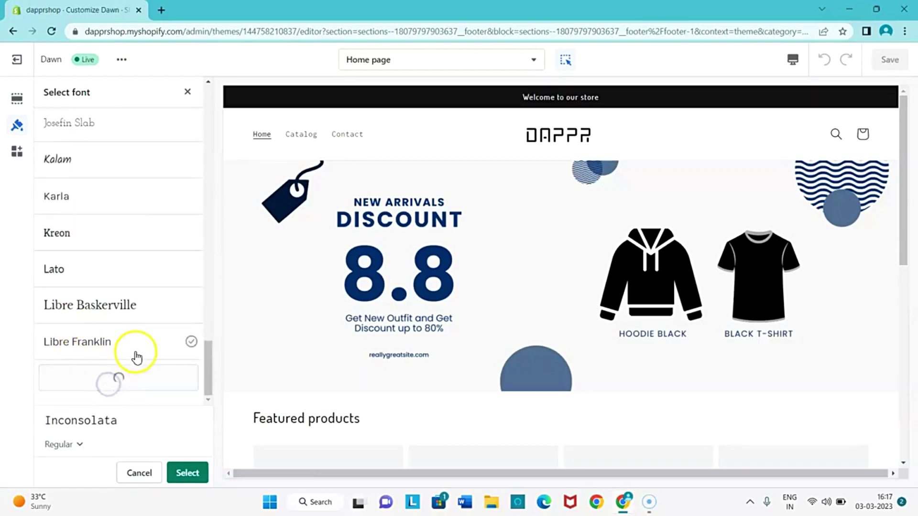
scroll(131, 368, "down", 3)
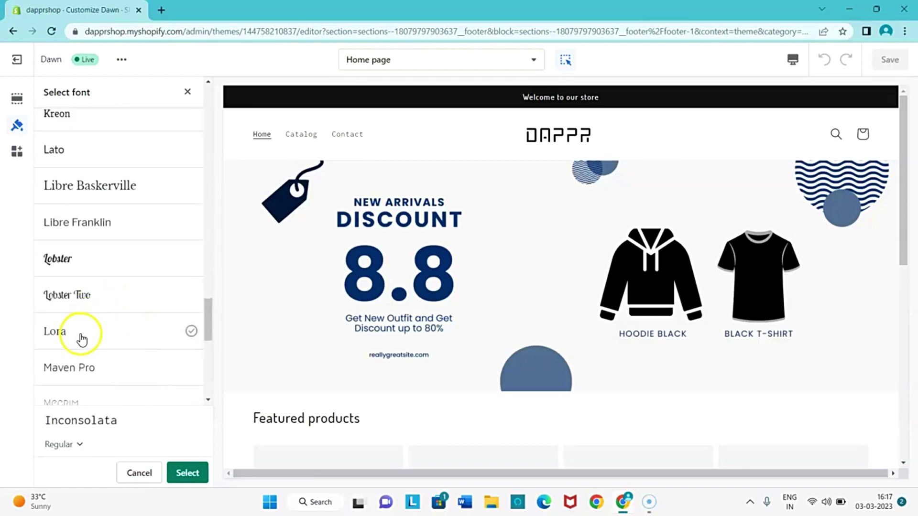
scroll(96, 315, "down", 6)
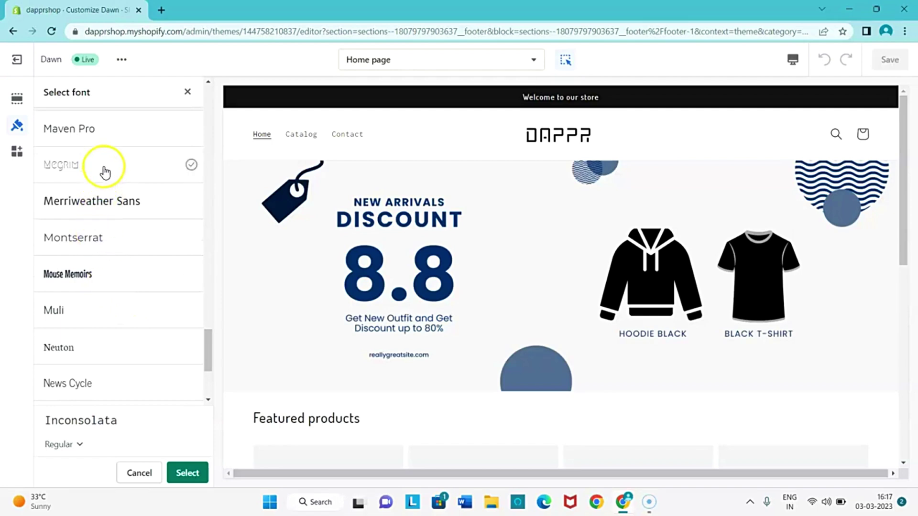
left_click(105, 168)
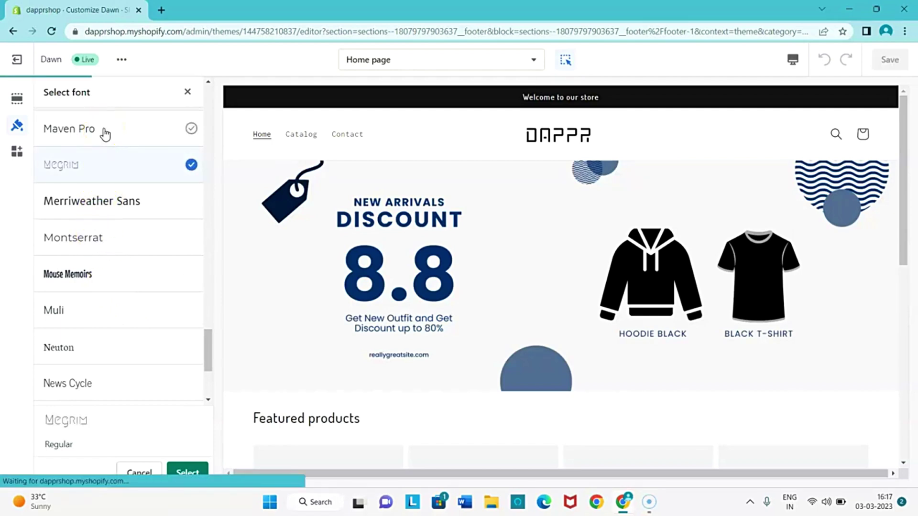
left_click(104, 134)
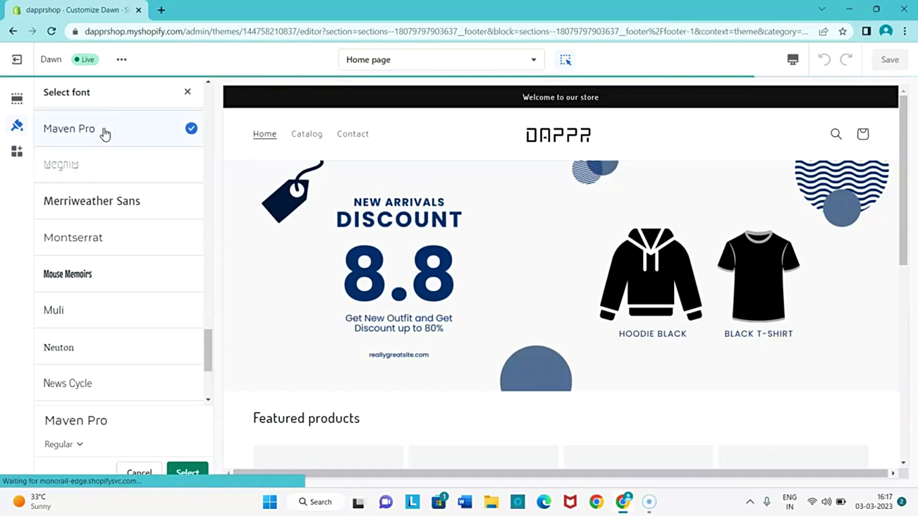
scroll(131, 231, "down", 3)
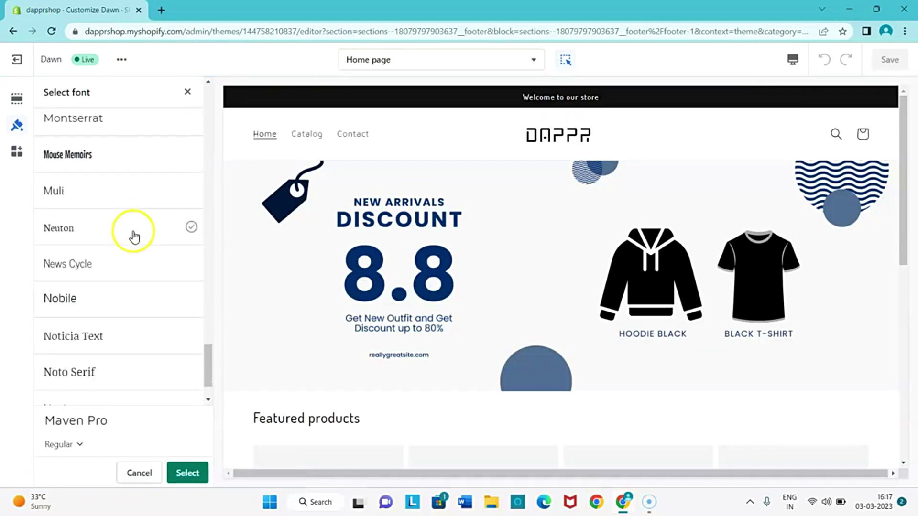
left_click(120, 293)
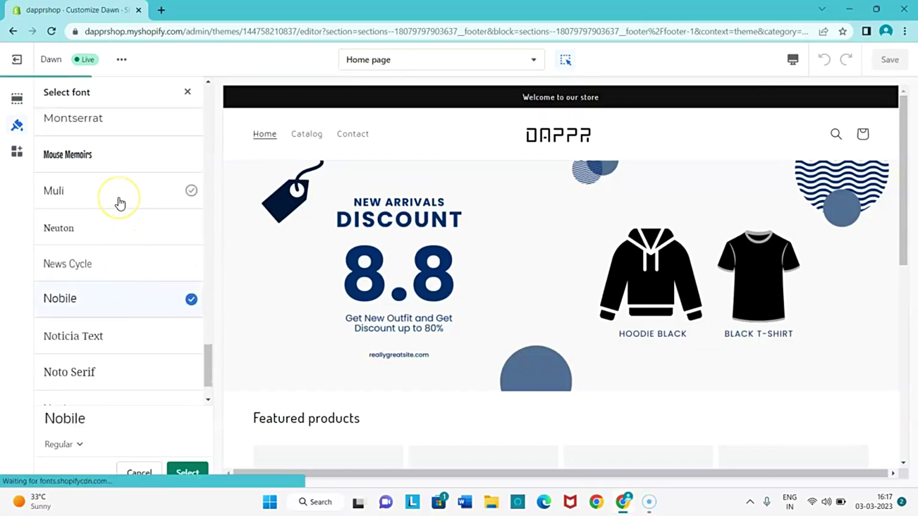
Go back to Maven Pro and set its weight to Medium.
scroll(116, 220, "up", 3)
left_click(106, 188)
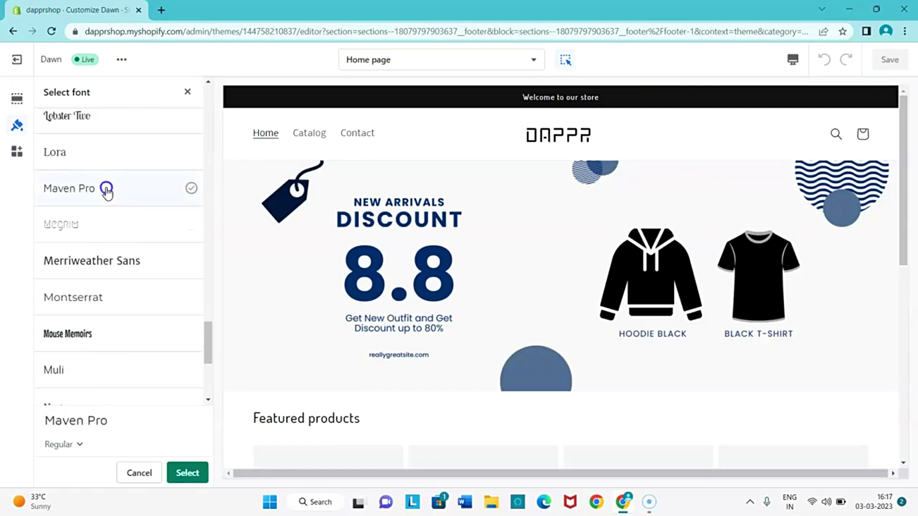
left_click(120, 197)
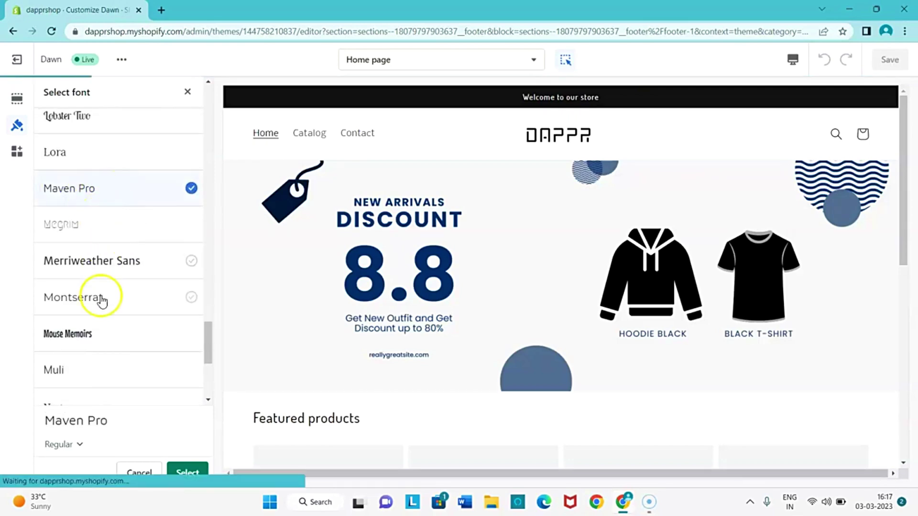
left_click(73, 444)
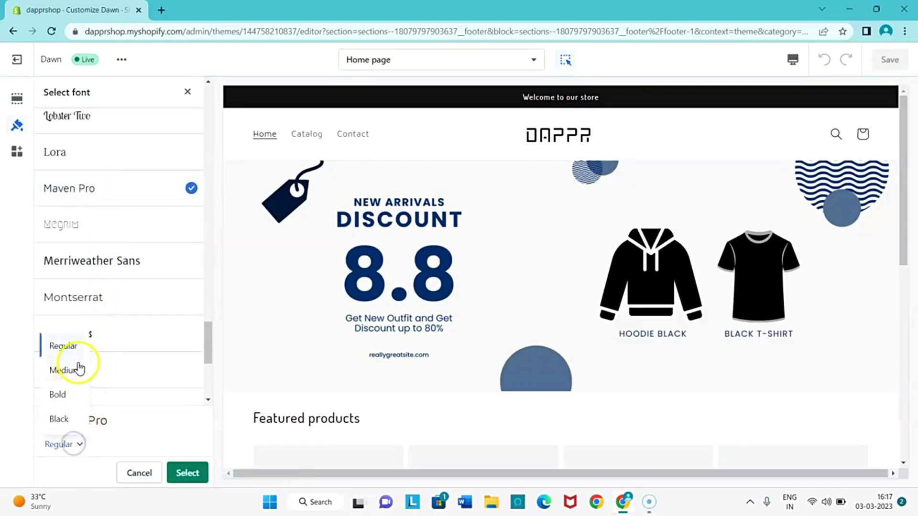
left_click(67, 370)
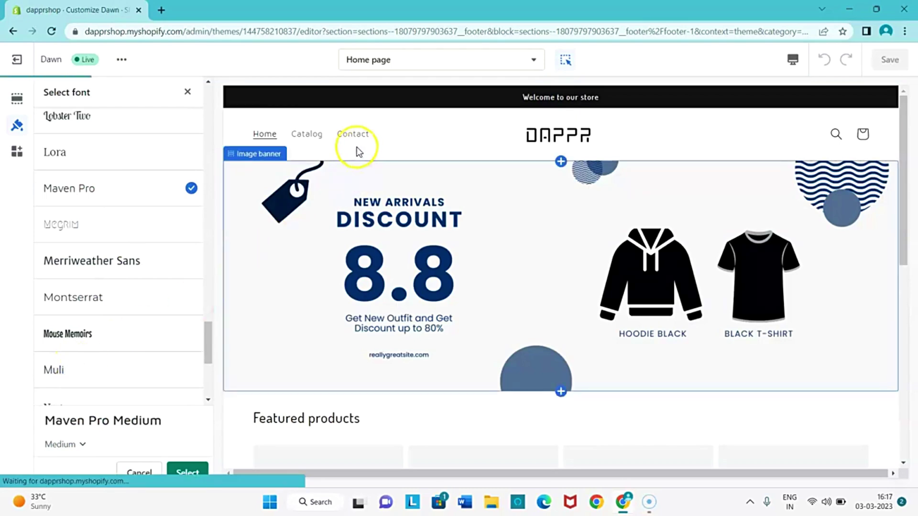
Apply Maven Pro Medium to the body text and save the theme.
left_click(187, 473)
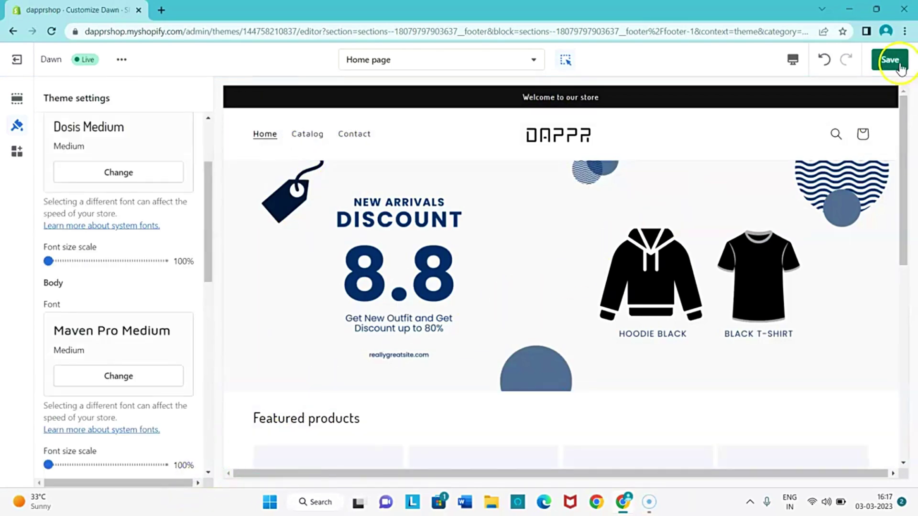
left_click(887, 68)
scroll(339, 311, "down", 5)
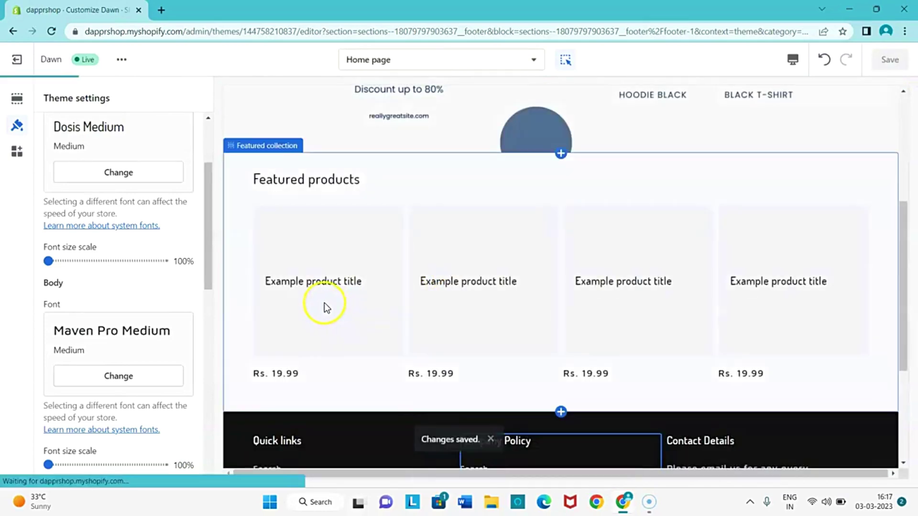
scroll(330, 304, "down", 4)
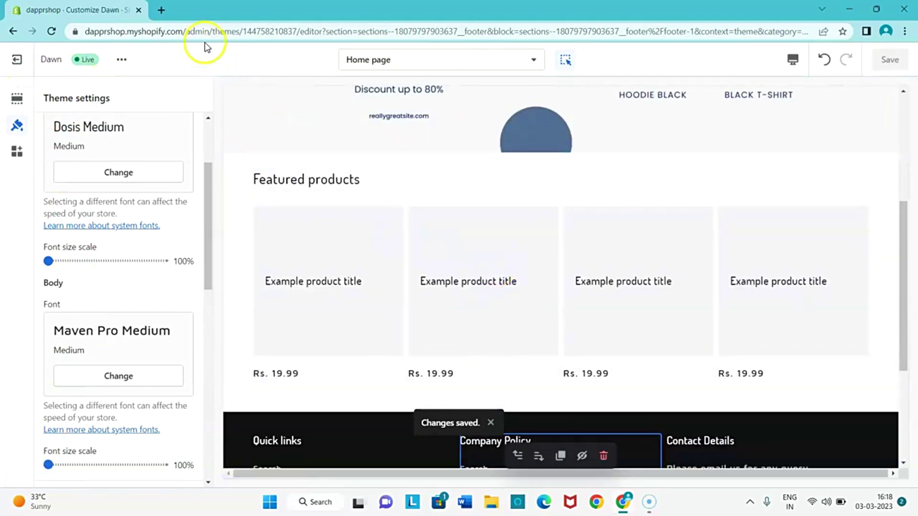
Open dapprshop.myshopify.com in a new browser tab.
left_click(161, 11)
type("da")
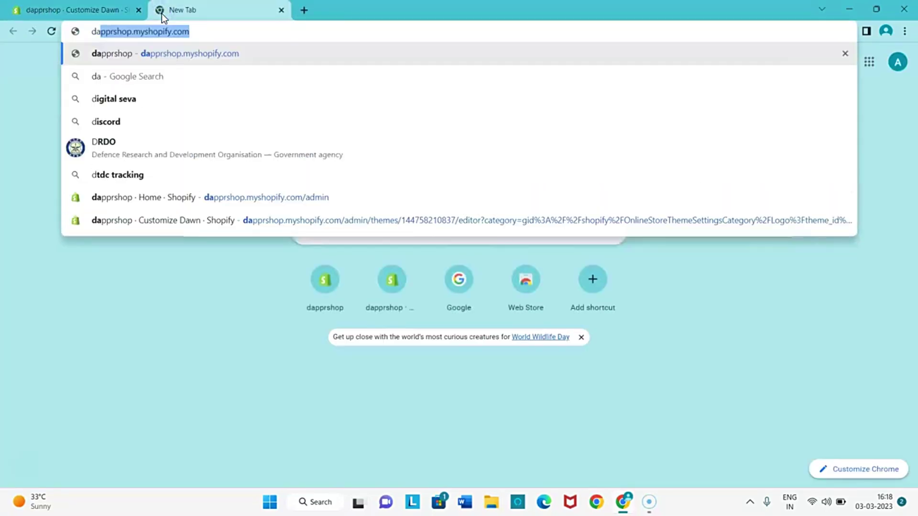
left_click(162, 53)
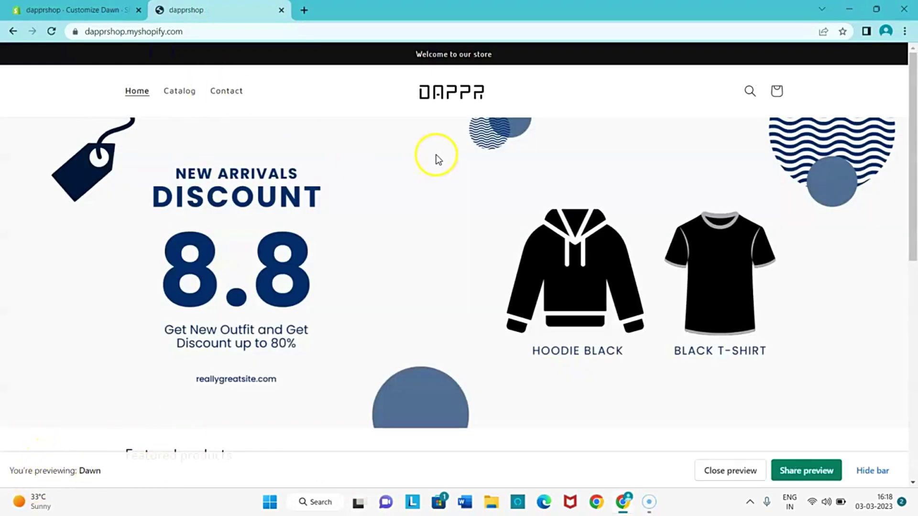
Scroll through the live storefront to review the restyled home page and dark footer.
scroll(415, 136, "down", 8)
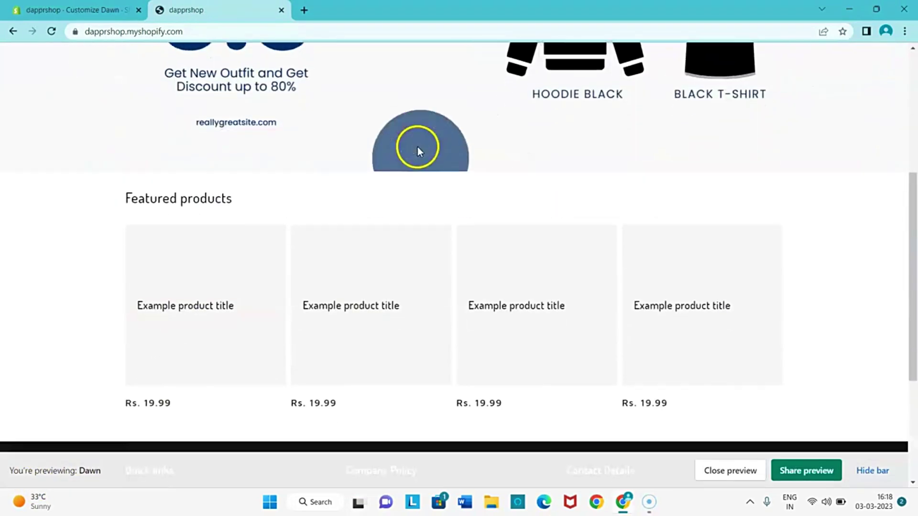
scroll(417, 150, "up", 8)
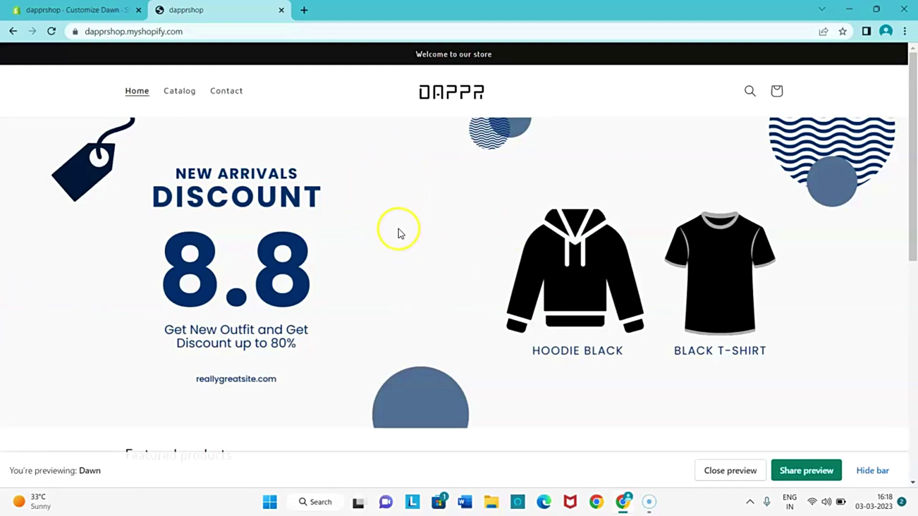
scroll(398, 232, "down", 4)
scroll(478, 220, "up", 4)
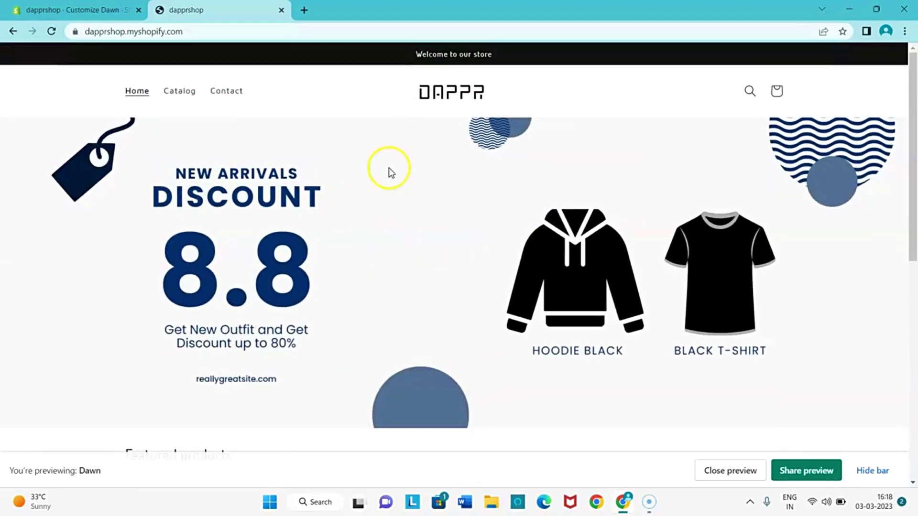
scroll(269, 244, "down", 5)
scroll(197, 269, "down", 5)
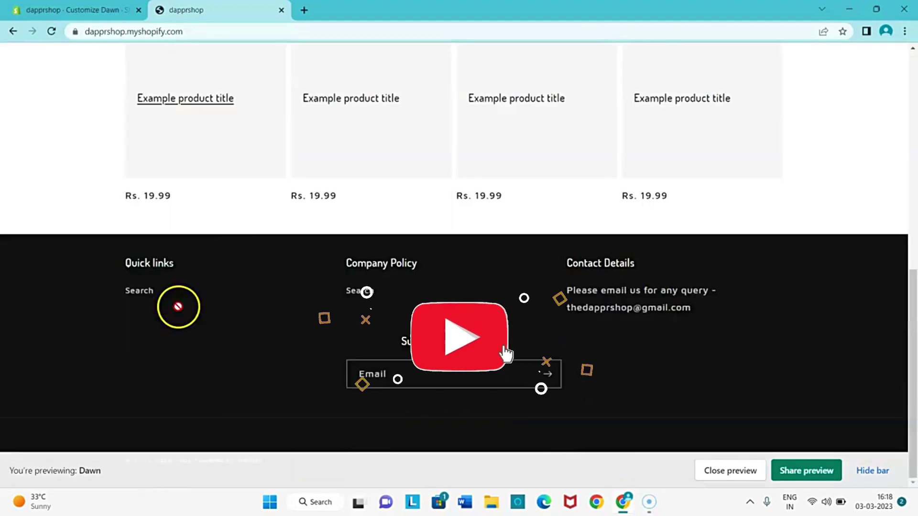
scroll(241, 227, "up", 4)
scroll(238, 237, "down", 2)
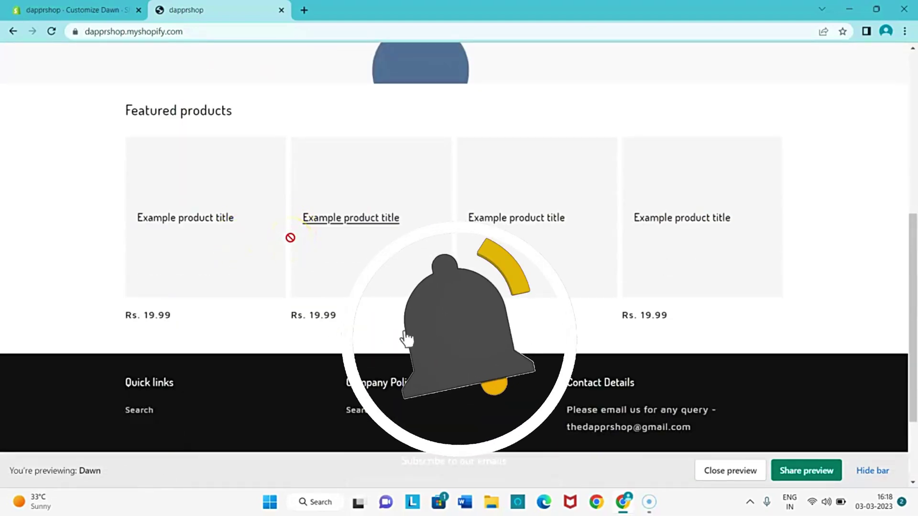
scroll(290, 237, "up", 5)
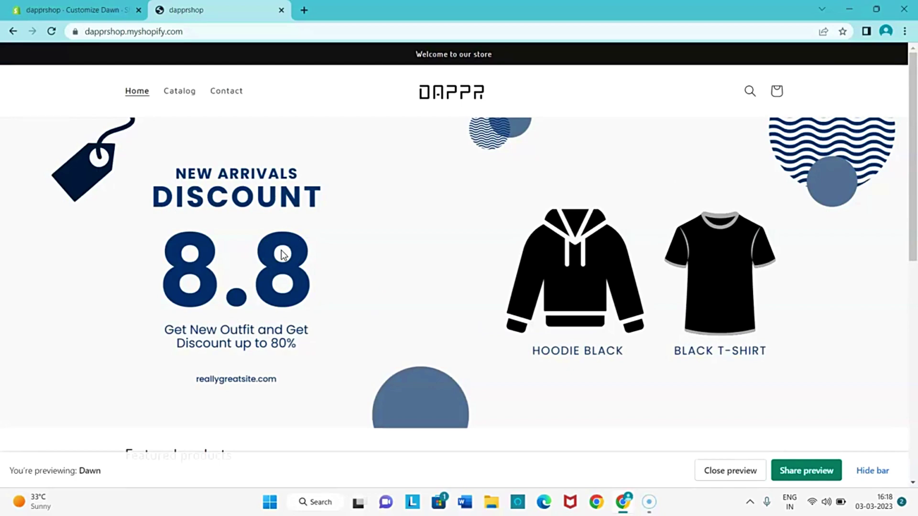
scroll(283, 255, "down", 5)
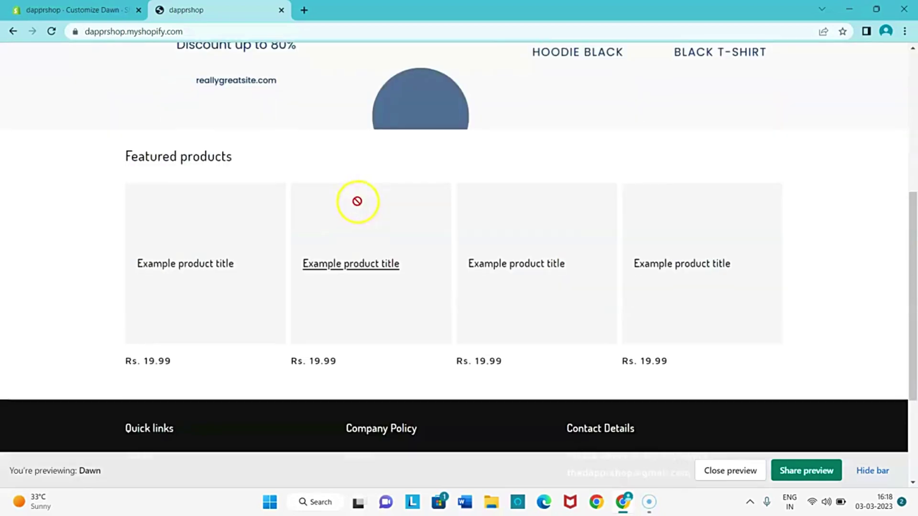